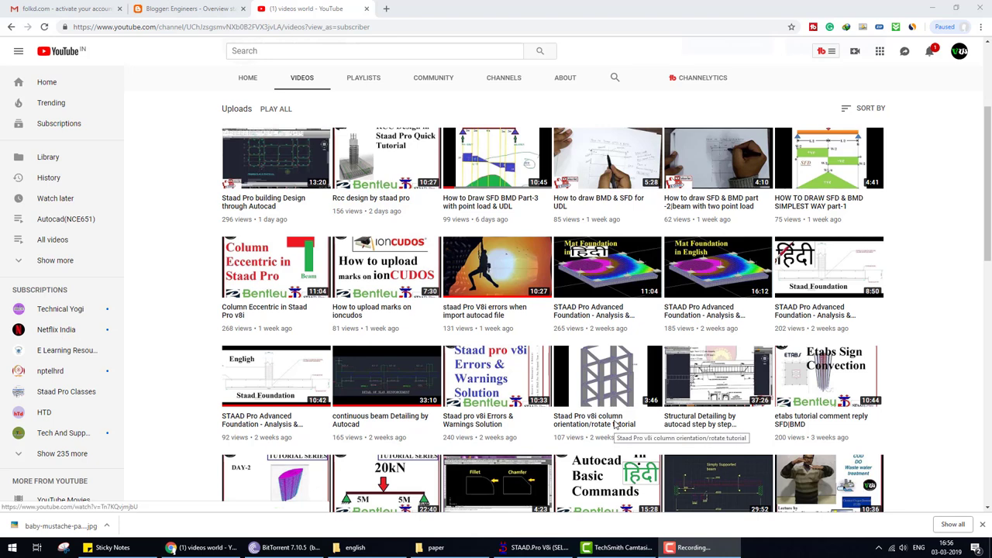
Step: Leave the YouTube uploads page and bring the blank STAAD.Pro V8i Str1 model forward
{"action": "left_click", "coordinate": [267, 206]}
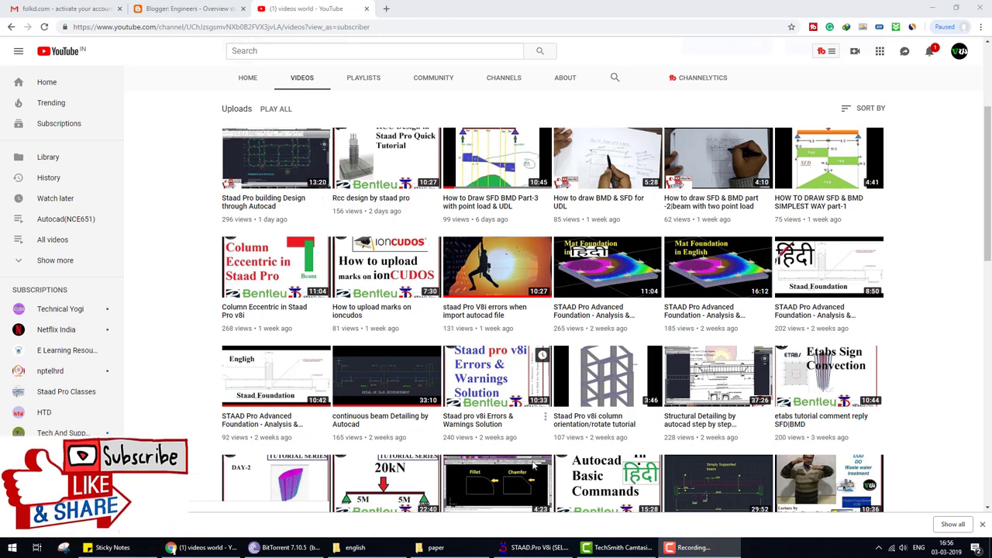
{"action": "left_click", "coordinate": [535, 547]}
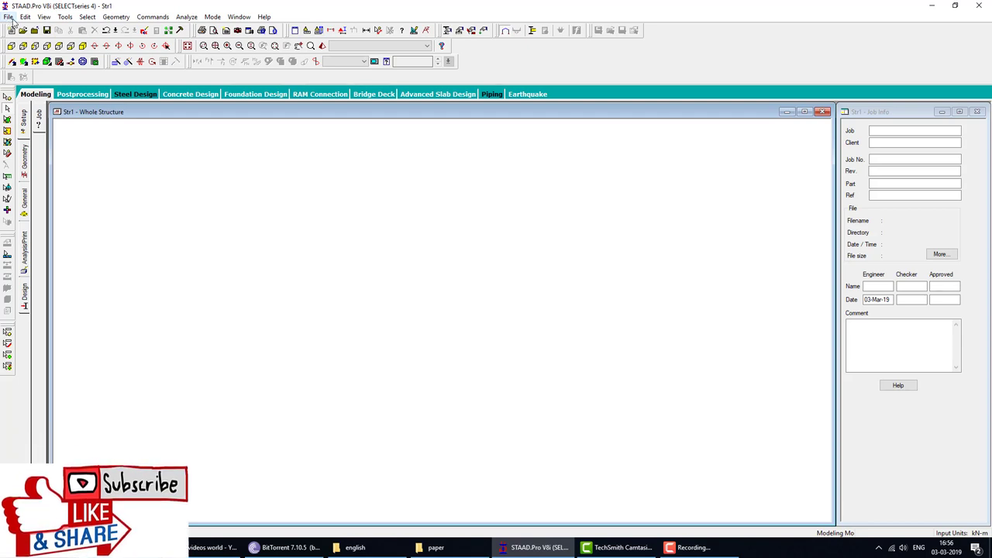
Step: Discard Str1 and import Drawing2.dxf as a 3D DXF with Y up and millimetre length units
{"action": "left_click", "coordinate": [25, 17]}
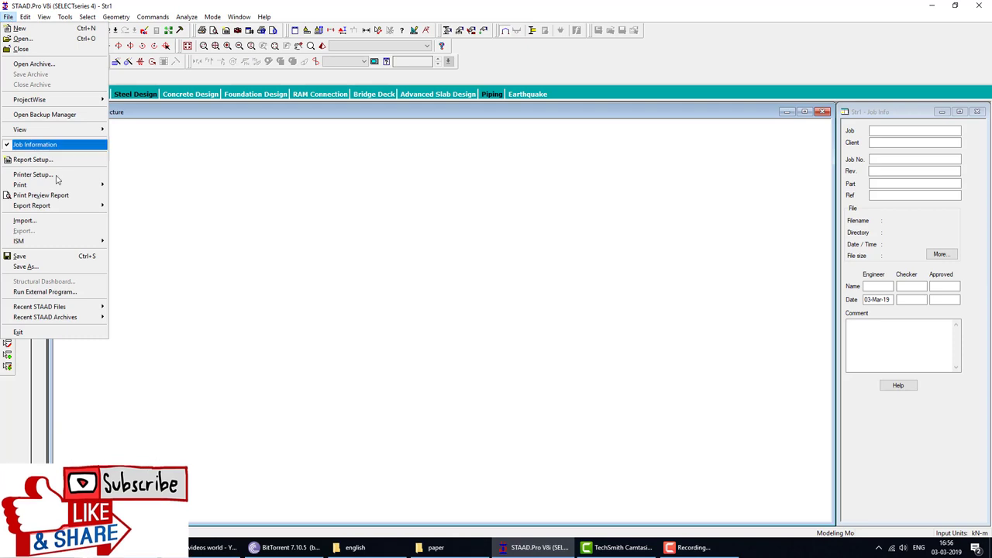
{"action": "left_click", "coordinate": [54, 223]}
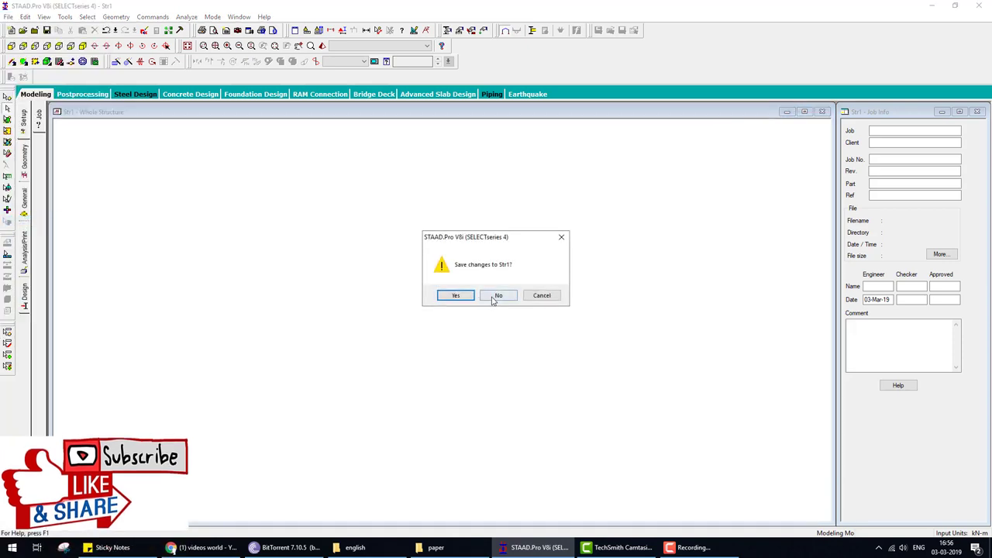
{"action": "left_click", "coordinate": [463, 303]}
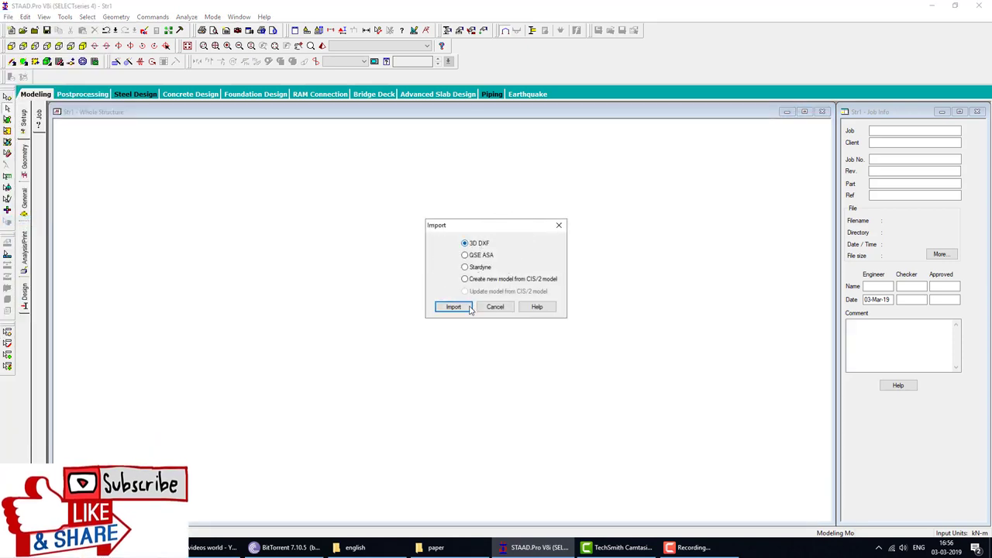
{"action": "left_click", "coordinate": [453, 307]}
{"action": "left_click", "coordinate": [425, 245]}
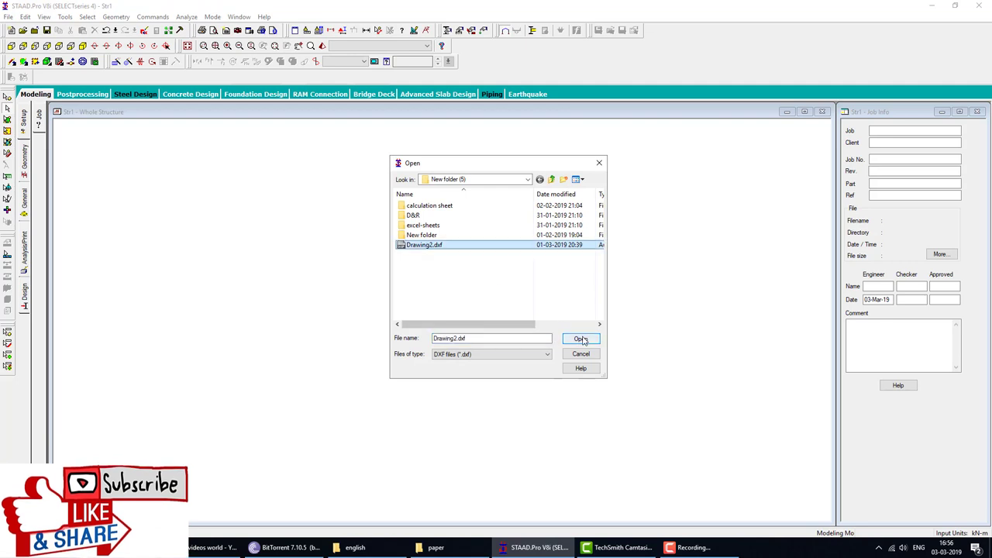
{"action": "left_click", "coordinate": [583, 341]}
{"action": "left_click", "coordinate": [479, 268]}
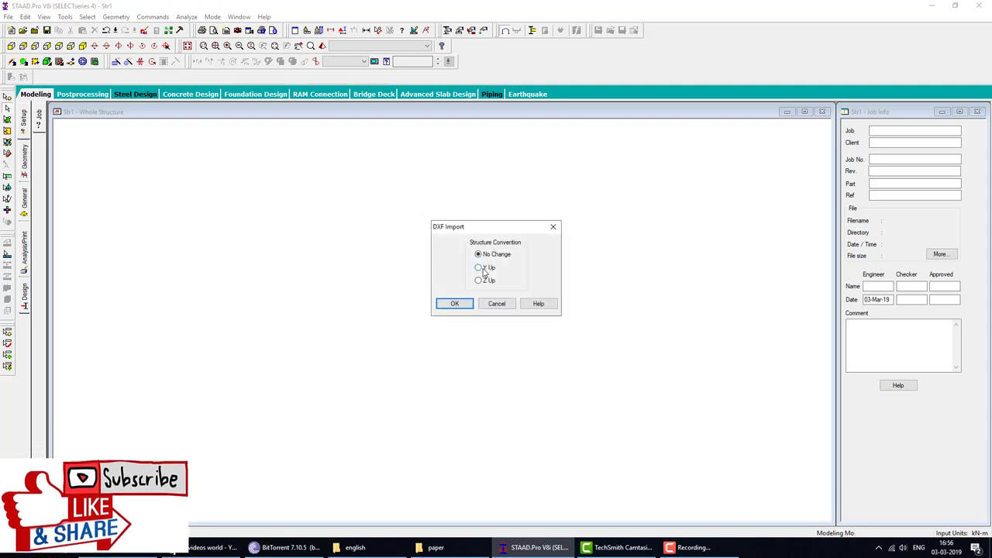
{"action": "left_click", "coordinate": [463, 310]}
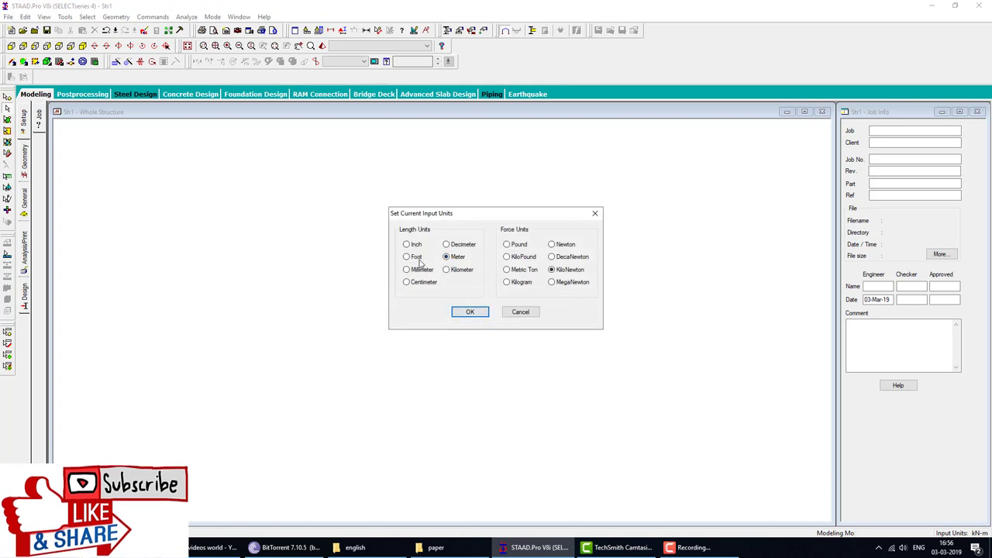
{"action": "left_click", "coordinate": [419, 270]}
{"action": "left_click", "coordinate": [480, 313]}
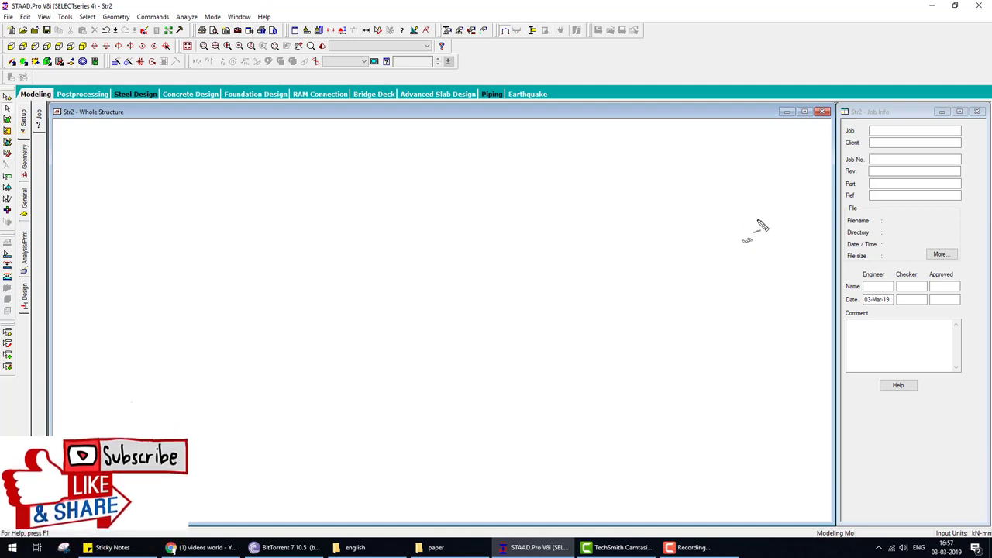
Step: Window-select across the imported Drawing2 beam grid in Str2, then clear the selection
{"action": "left_click_drag", "start_coordinate": [760, 221], "coordinate": [738, 215]}
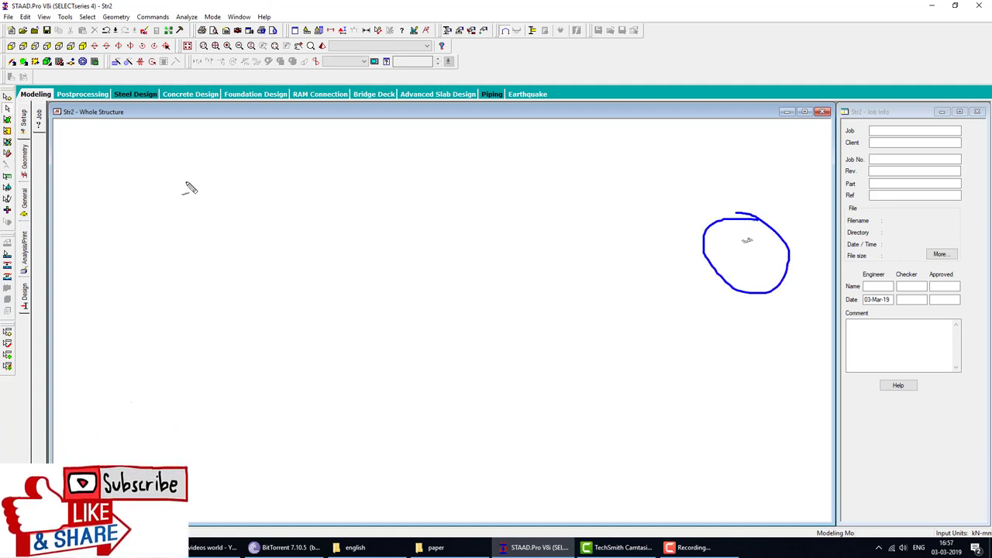
{"action": "mouse_move", "coordinate": [205, 169]}
{"action": "left_mouse_down"}
{"action": "mouse_move", "coordinate": [432, 277]}
{"action": "mouse_move", "coordinate": [101, 419]}
{"action": "left_mouse_up"}
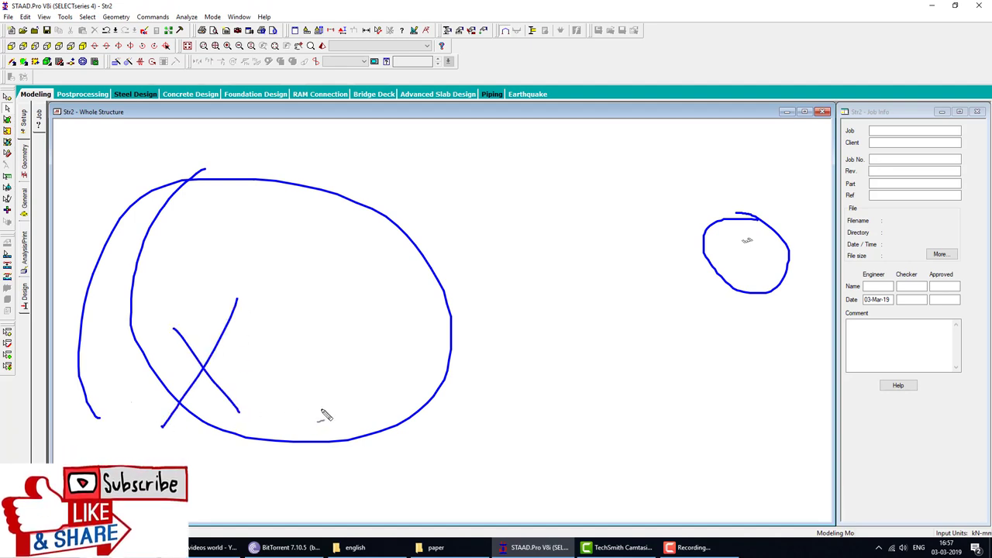
{"action": "key", "text": "Escape"}
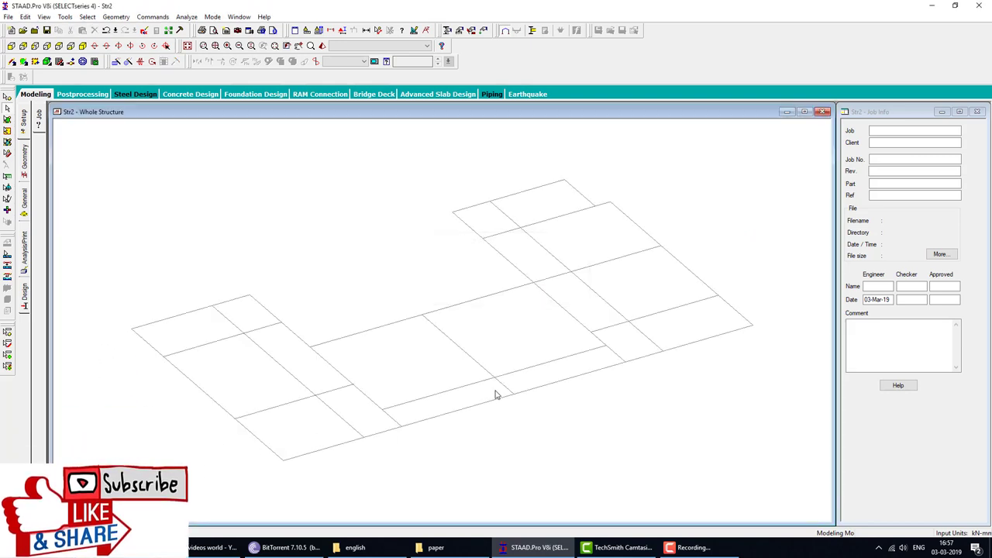
Step: Select all beams and check for duplicate members and nodes; none are found
{"action": "key", "text": "ctrl+a"}
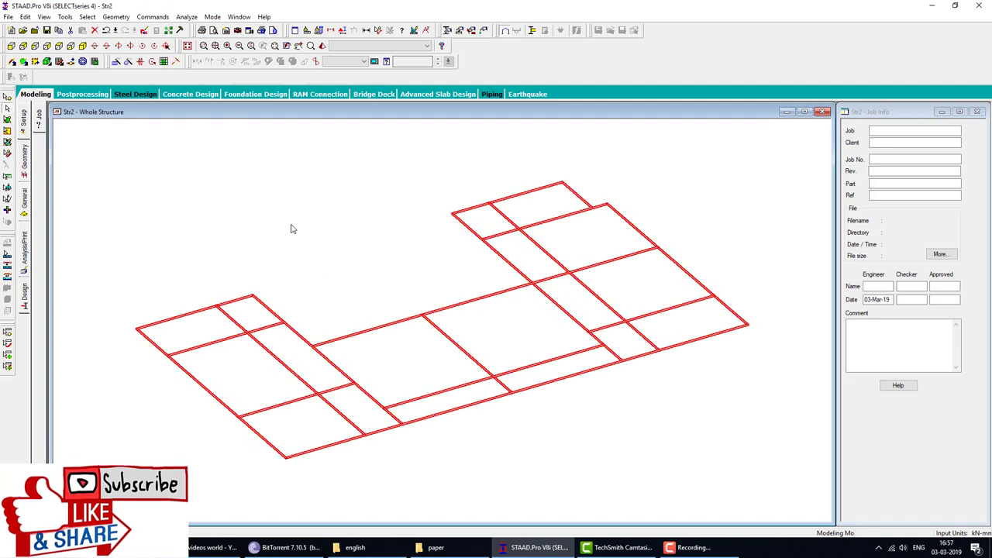
{"action": "left_click", "coordinate": [64, 16]}
{"action": "mouse_move", "coordinate": [90, 38]}
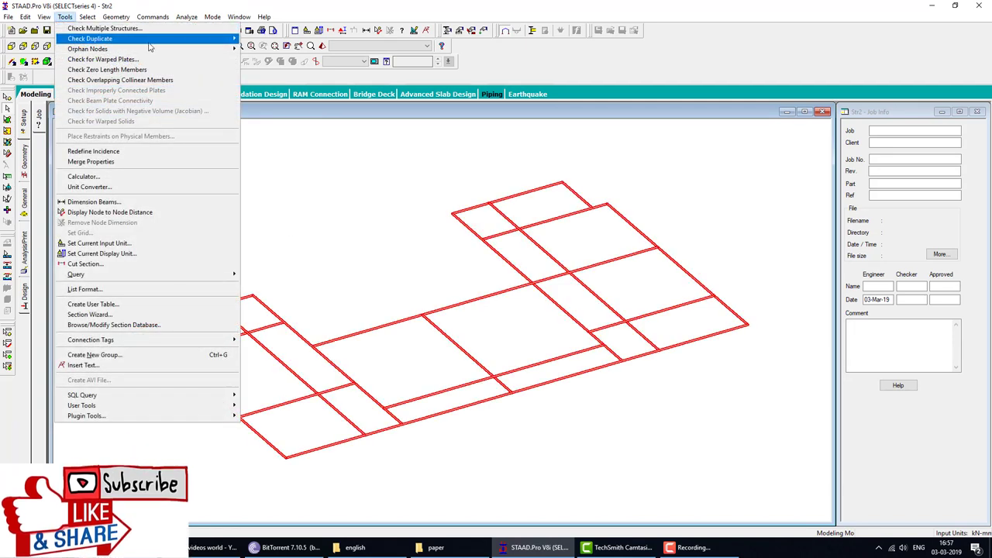
{"action": "left_click", "coordinate": [262, 54]}
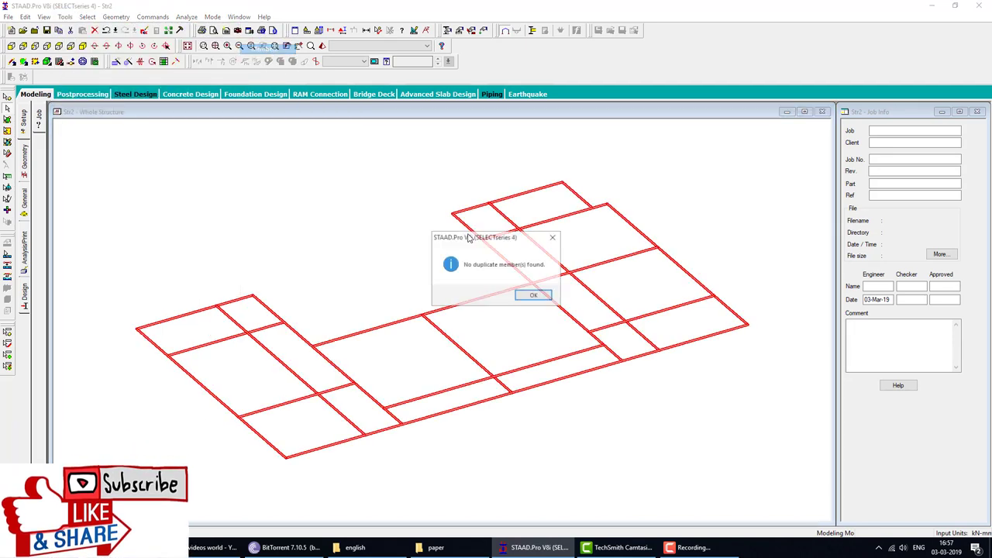
{"action": "left_click", "coordinate": [531, 297]}
{"action": "left_click", "coordinate": [65, 17]}
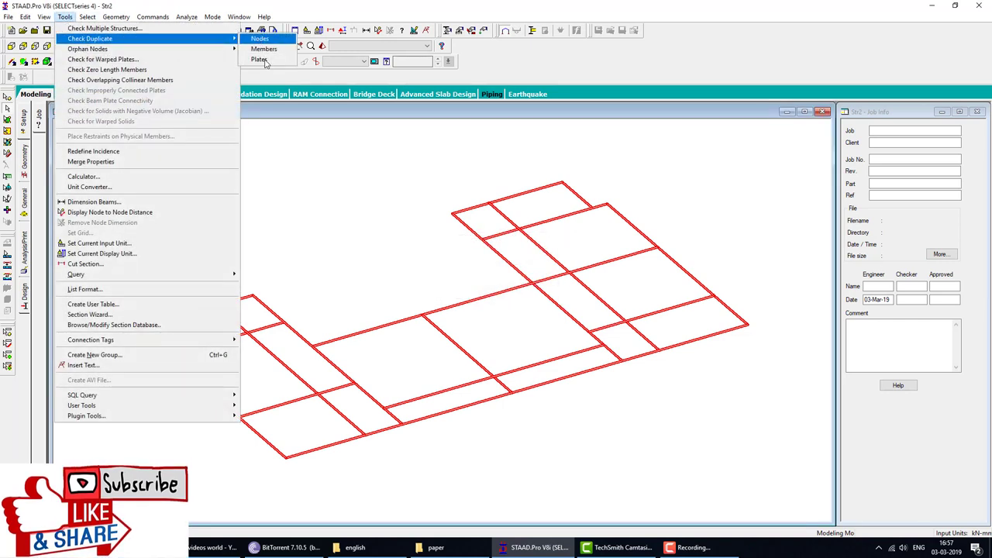
{"action": "left_click", "coordinate": [260, 39]}
{"action": "left_click", "coordinate": [446, 289]}
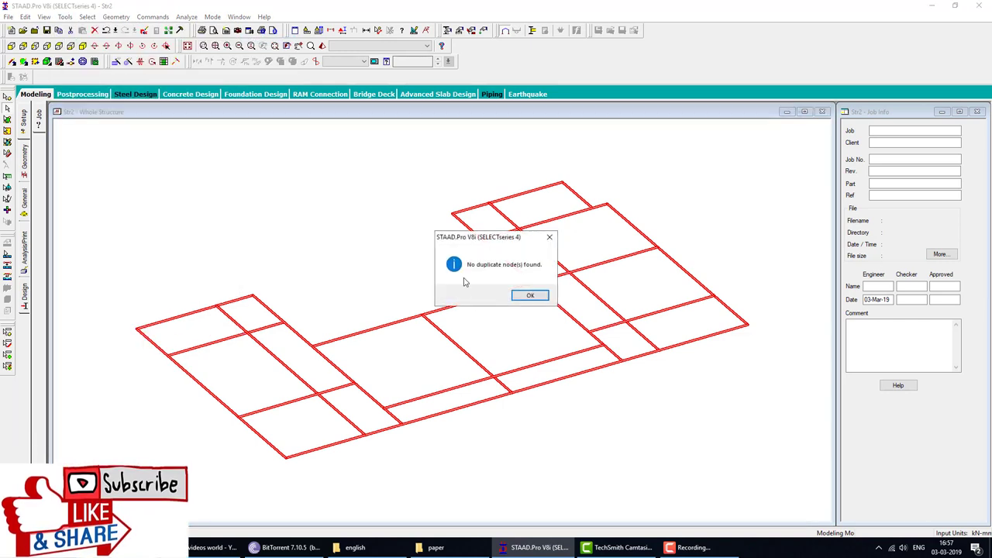
{"action": "left_click", "coordinate": [529, 297]}
Step: Intersect the selected beams at their crossings with zero tolerance
{"action": "left_click", "coordinate": [152, 16]}
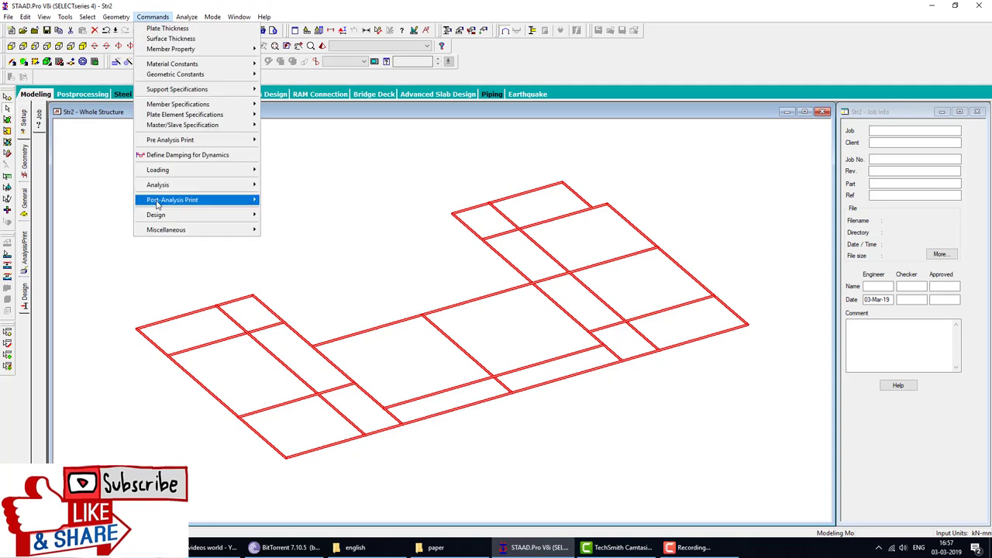
{"action": "mouse_move", "coordinate": [116, 16]}
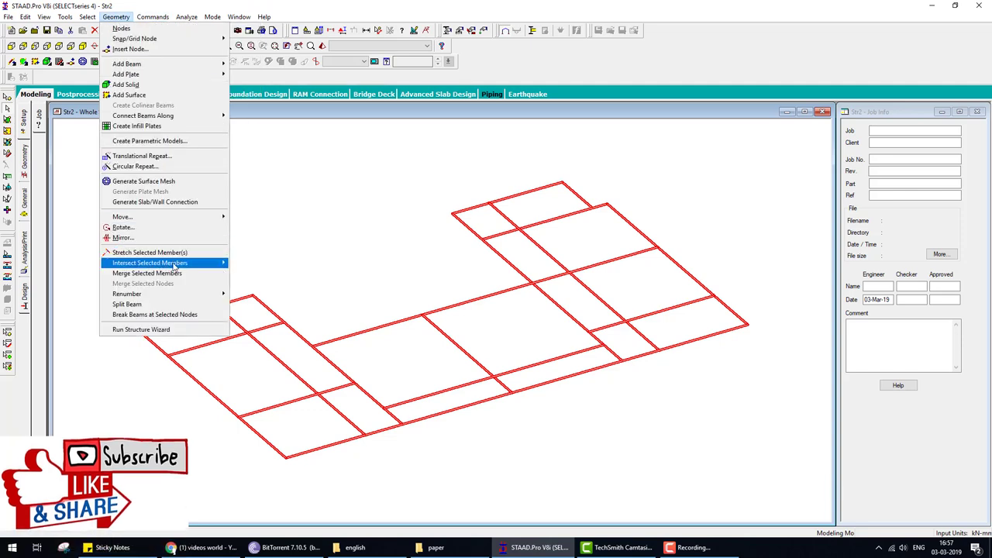
{"action": "left_click", "coordinate": [256, 263]}
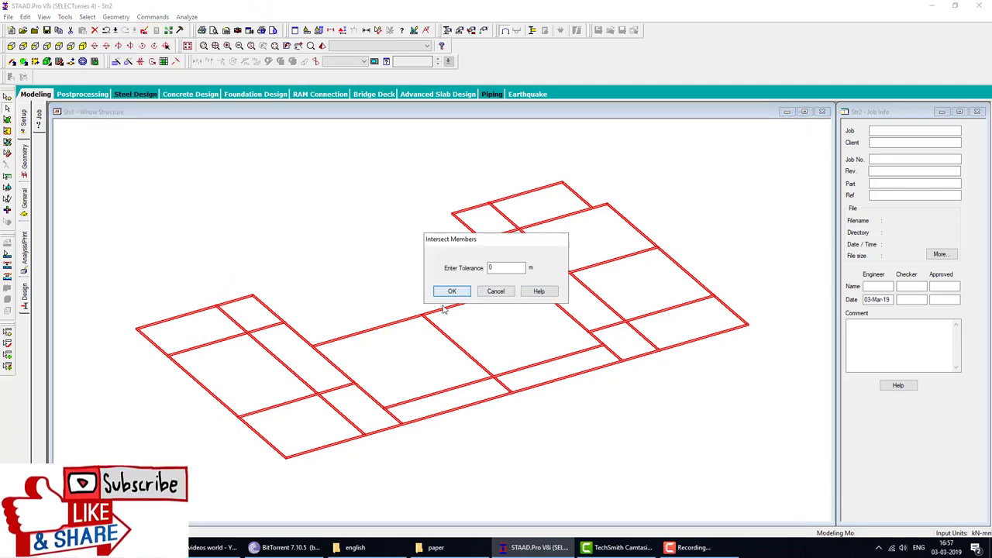
{"action": "left_click", "coordinate": [452, 291]}
{"action": "left_click", "coordinate": [512, 295]}
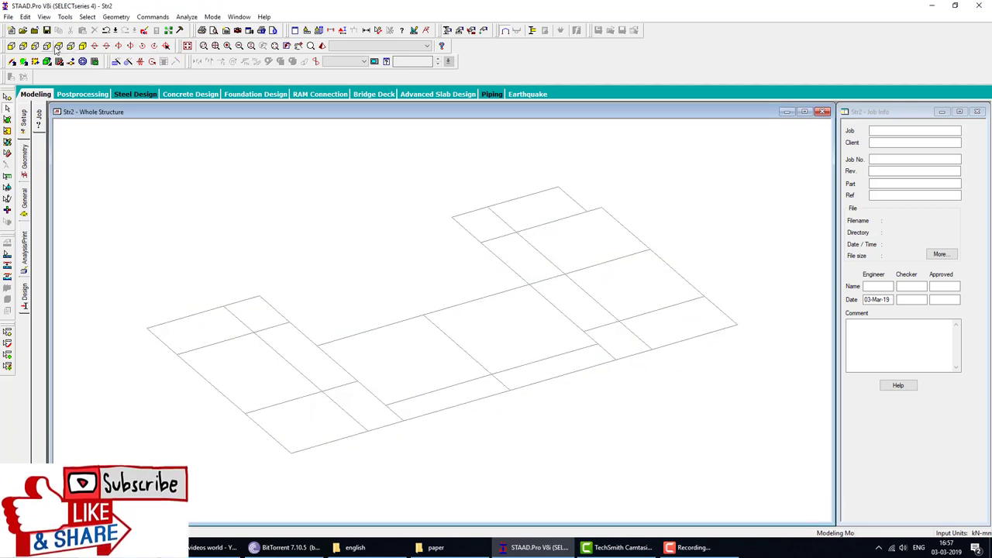
{"action": "left_click", "coordinate": [114, 46]}
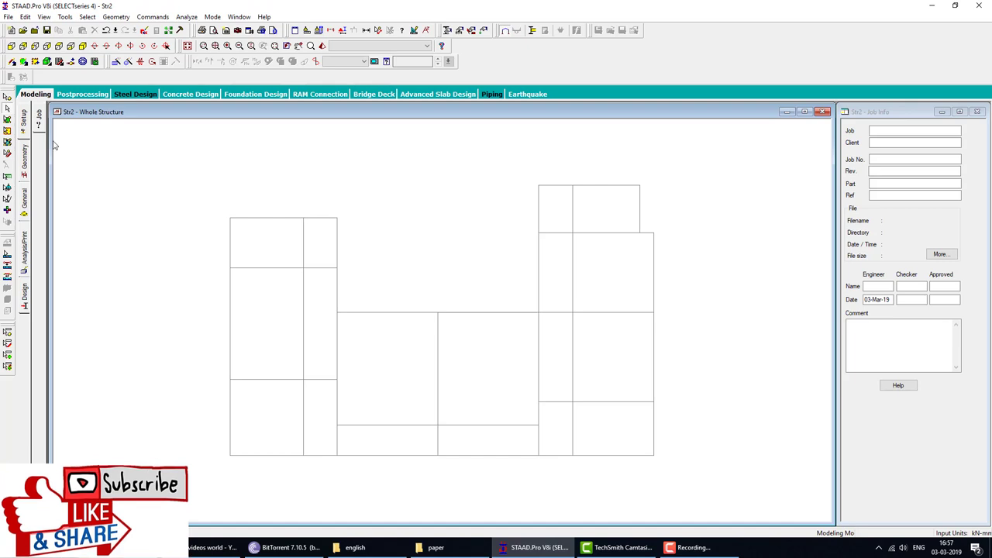
Step: Move the model origin by X 1154.14, Y 0, Z 57.074, taken from node 12's coordinates
{"action": "double_click", "coordinate": [231, 219]}
{"action": "left_click_drag", "start_coordinate": [504, 213], "coordinate": [220, 190]}
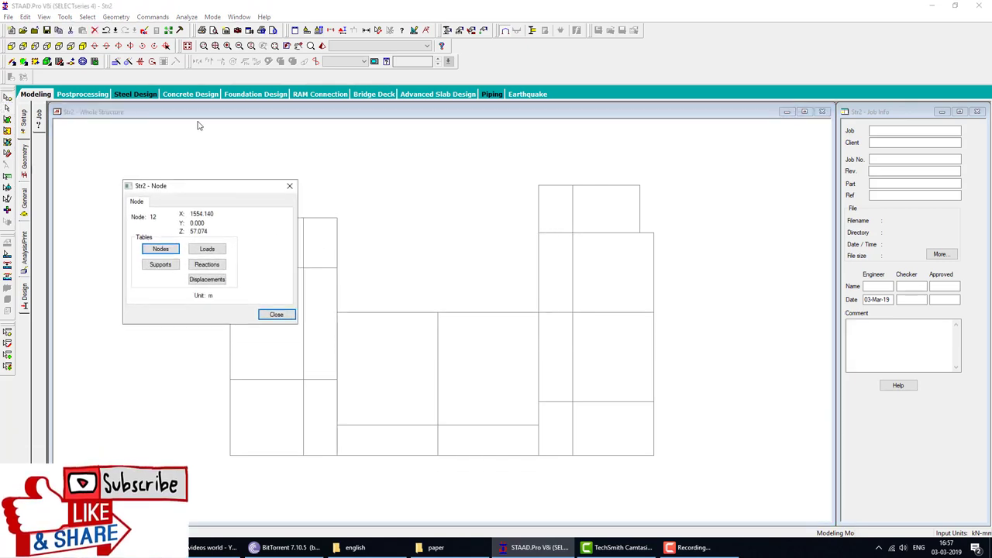
{"action": "left_click", "coordinate": [116, 16]}
{"action": "left_click", "coordinate": [255, 227]}
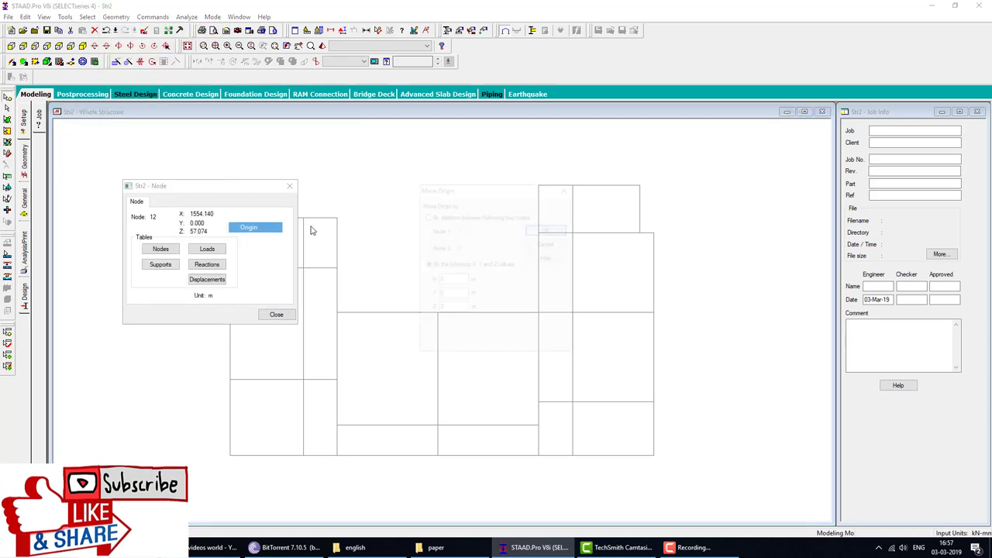
{"action": "double_click", "coordinate": [449, 280]}
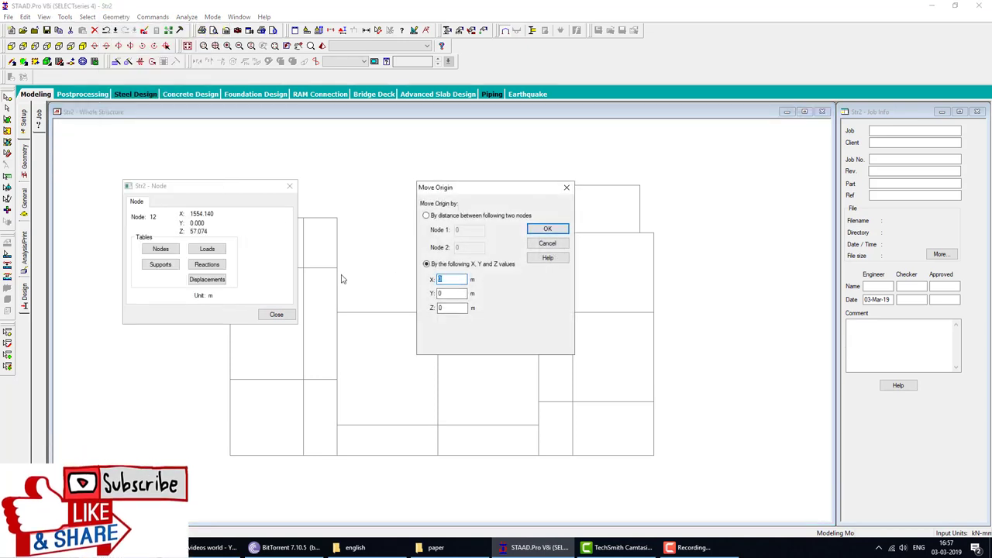
{"action": "type", "text": "1154"}
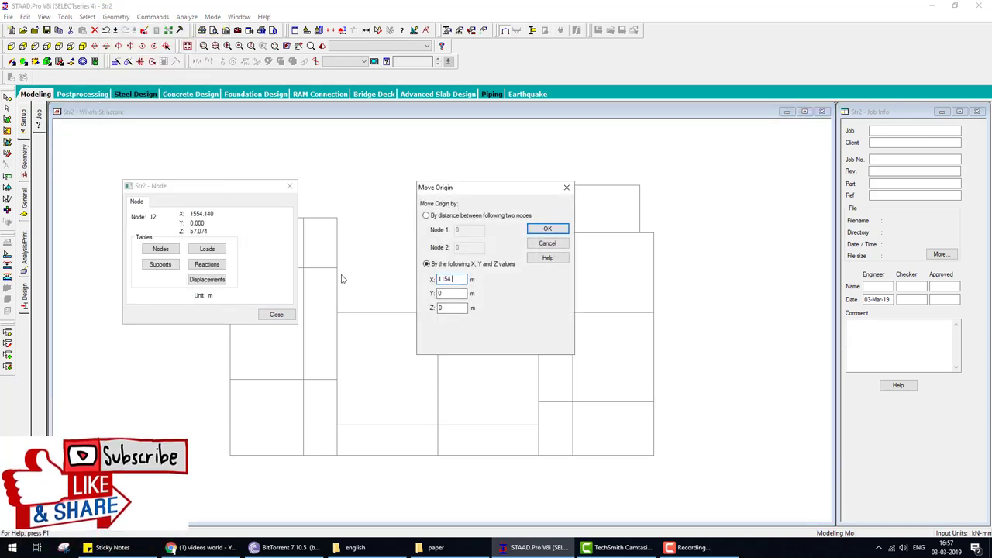
{"action": "type", "text": ".14"}
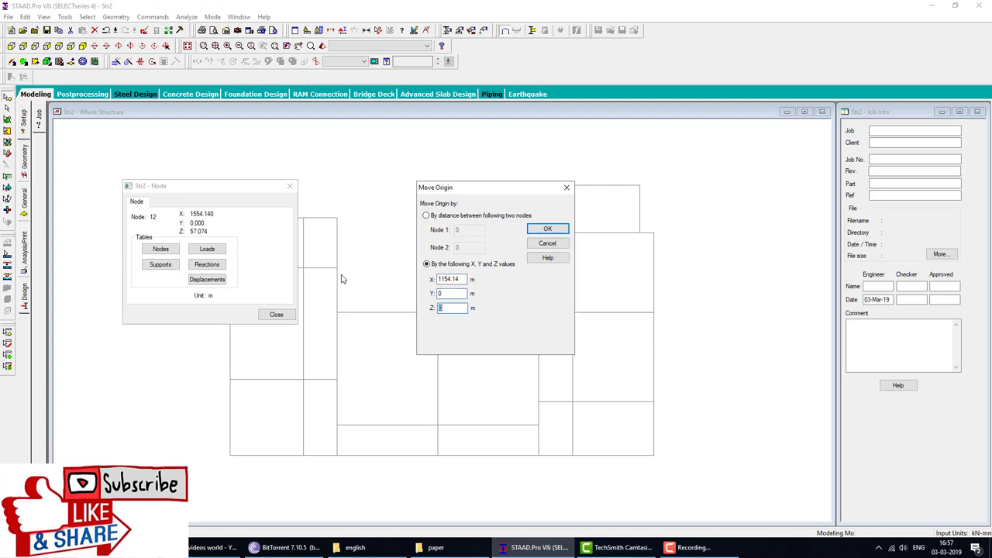
{"action": "type", "text": "057.074"}
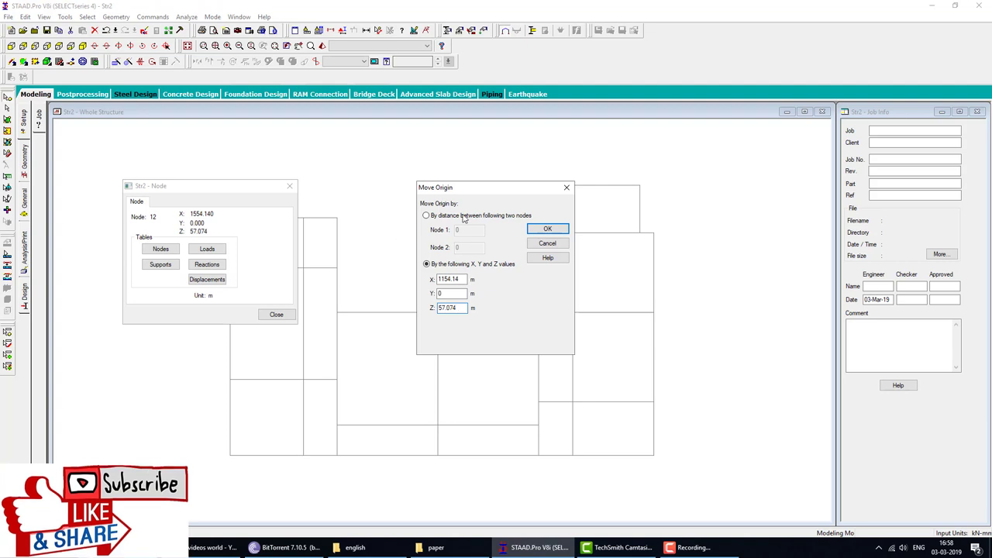
{"action": "key", "text": "Return"}
{"action": "left_click", "coordinate": [277, 314]}
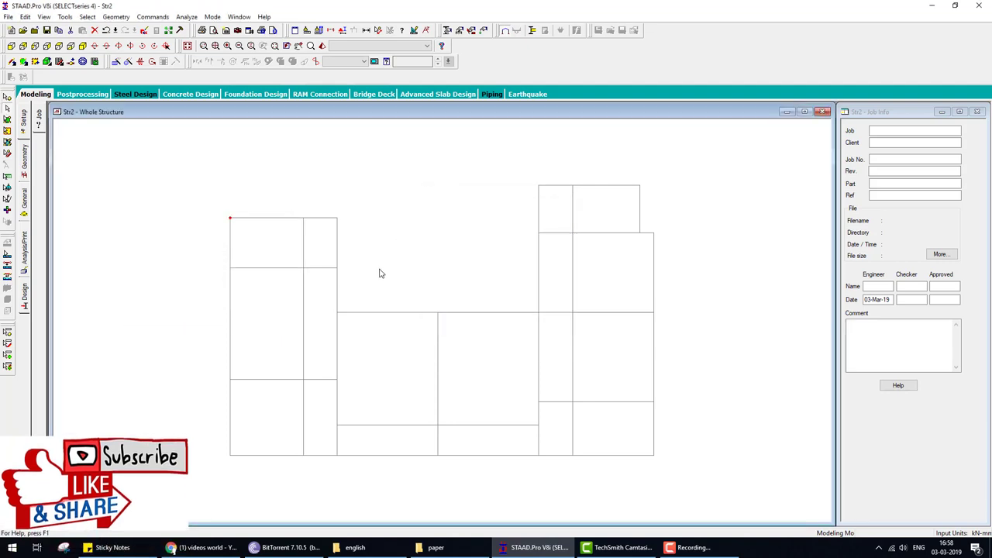
Step: Translationally repeat the whole floor grid 6 times along Y at 3 m spacing, linked by columns
{"action": "left_click", "coordinate": [83, 46]}
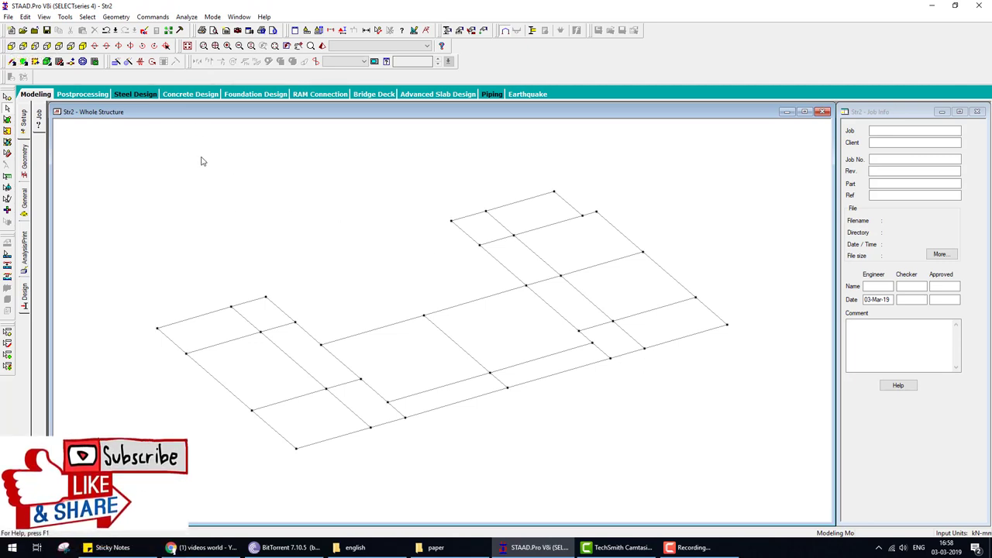
{"action": "key", "text": "ctrl+a"}
{"action": "left_click", "coordinate": [116, 61]}
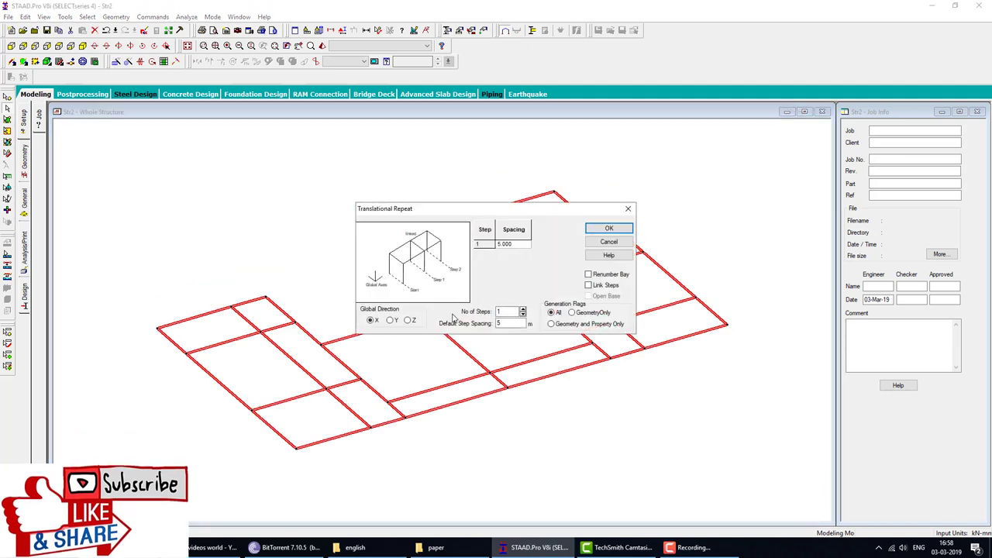
{"action": "left_click", "coordinate": [390, 320]}
{"action": "type", "text": "6"}
{"action": "key", "text": "Tab"}
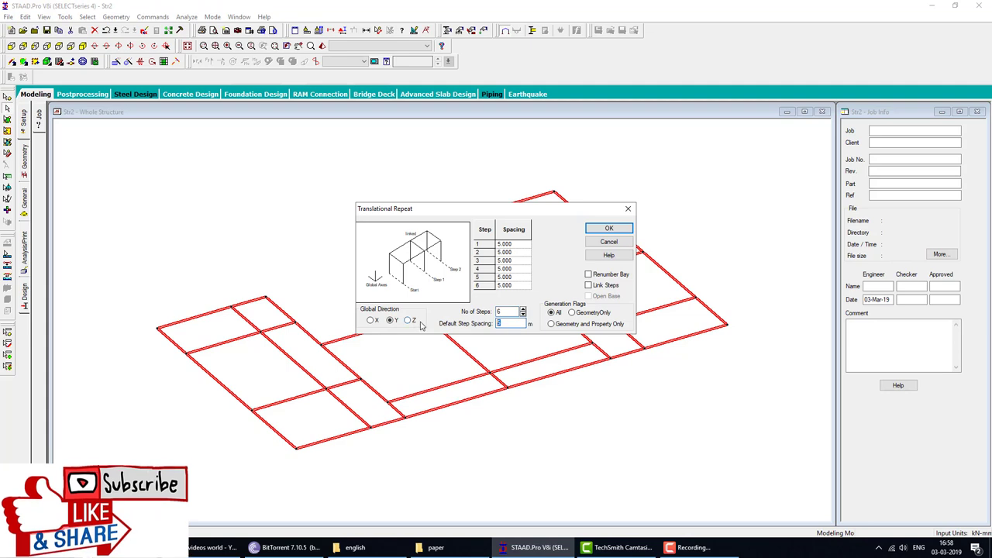
{"action": "left_click", "coordinate": [601, 287]}
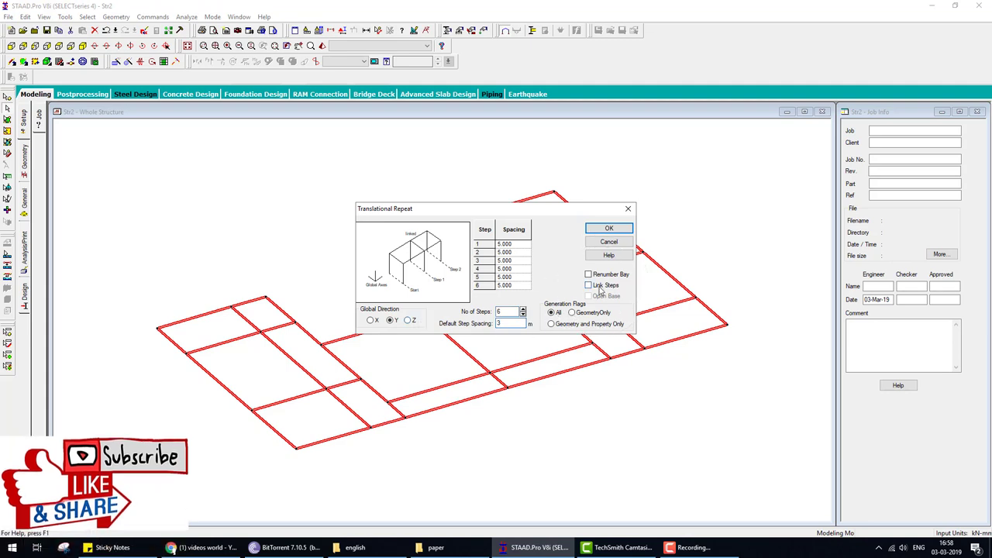
{"action": "left_click", "coordinate": [609, 230]}
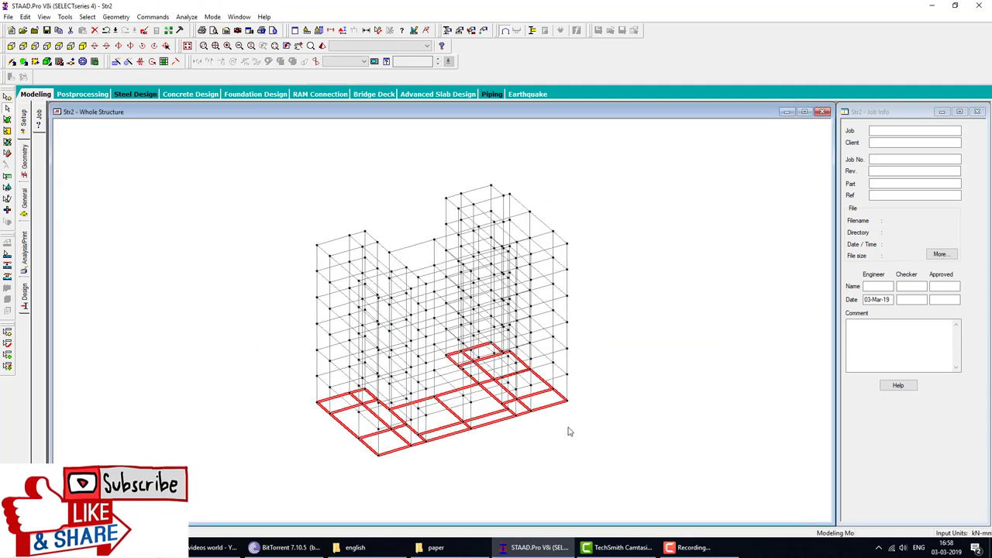
{"action": "key", "text": "Return"}
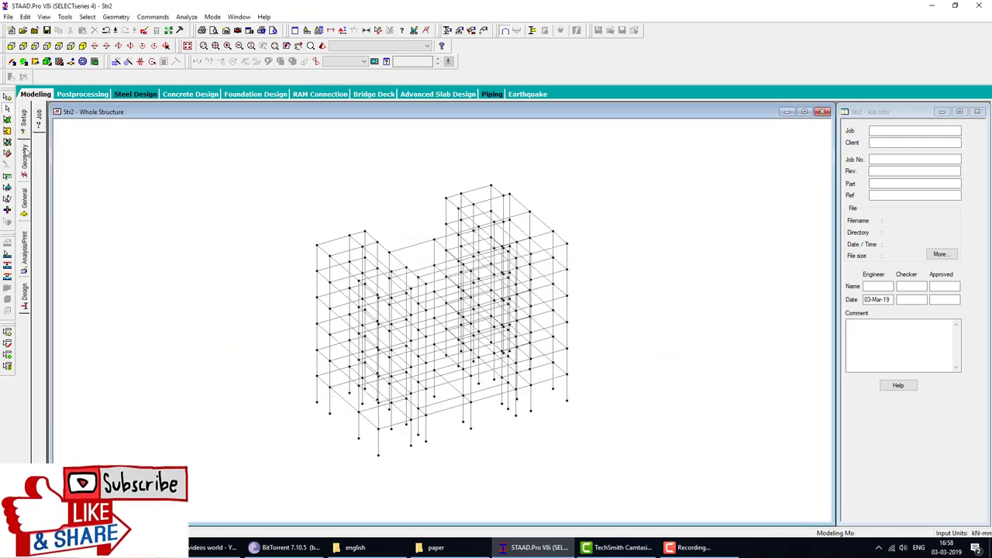
{"action": "left_click", "coordinate": [24, 198]}
Step: Create fixed Support 2 and assign it to the frame's base nodes, selected in front elevation
{"action": "left_click", "coordinate": [38, 203]}
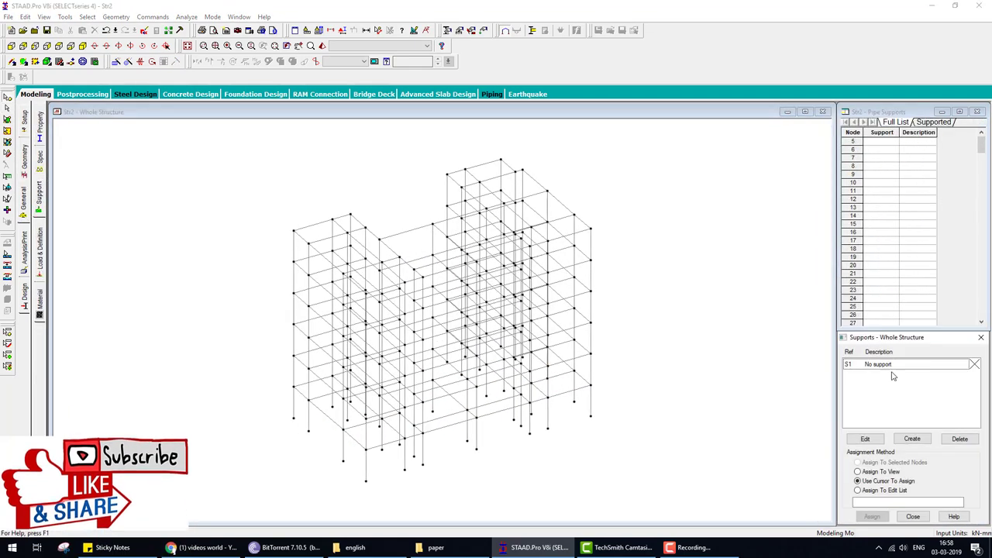
{"action": "left_click", "coordinate": [899, 439]}
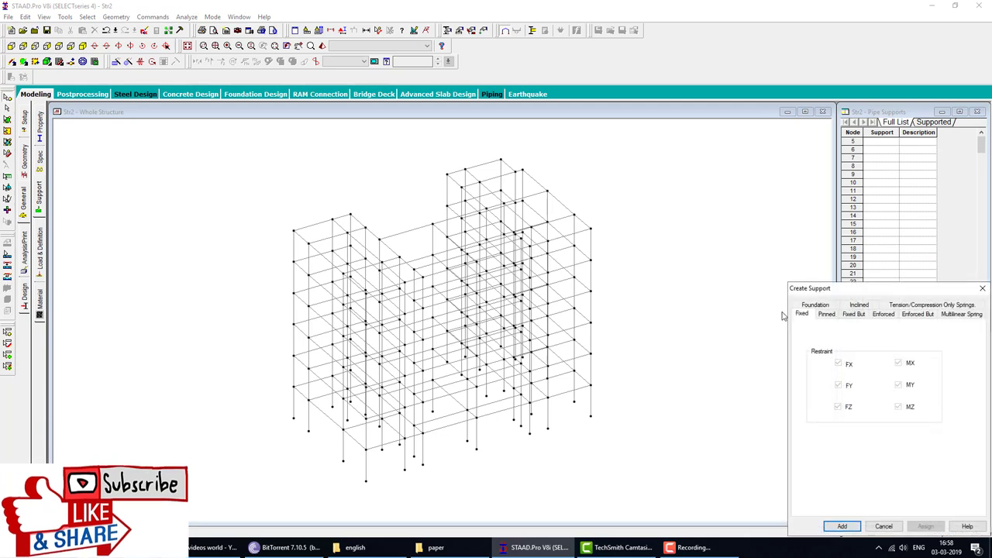
{"action": "left_click", "coordinate": [849, 526]}
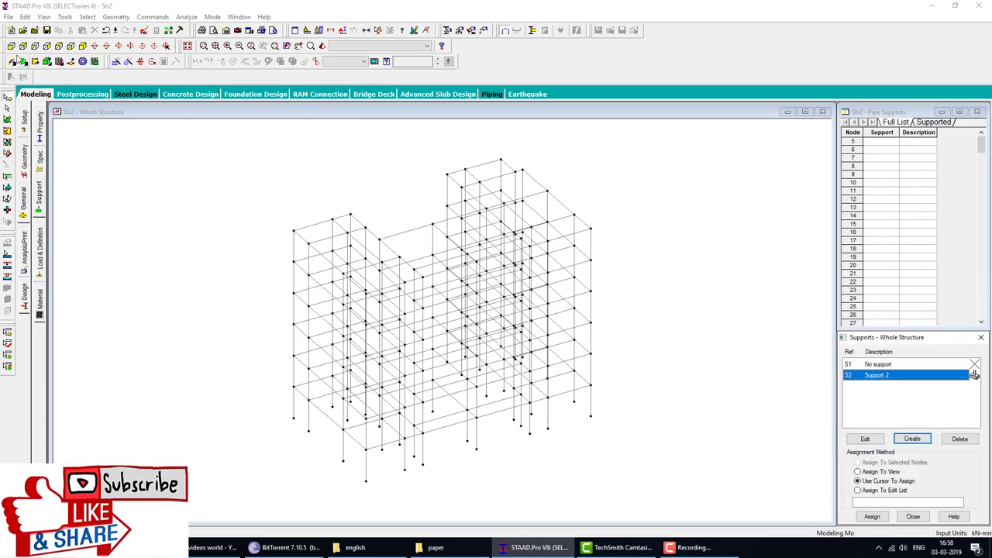
{"action": "left_click", "coordinate": [11, 46]}
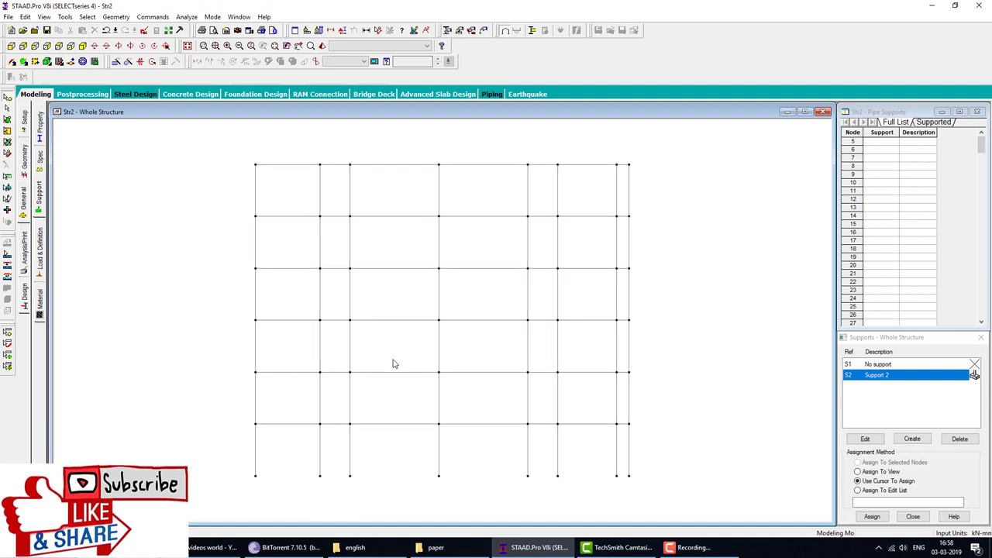
{"action": "left_click_drag", "start_coordinate": [227, 448], "coordinate": [713, 495]}
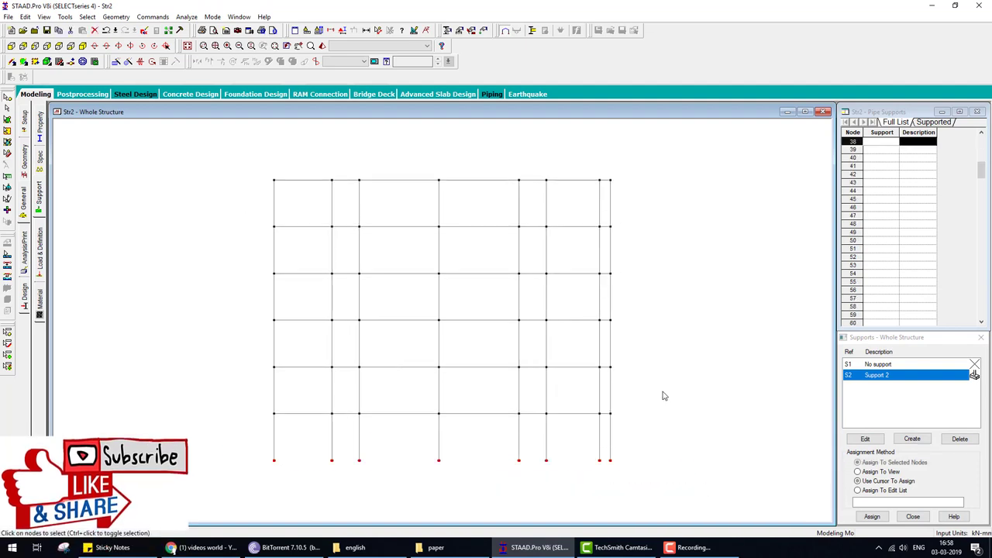
{"action": "left_click", "coordinate": [82, 46]}
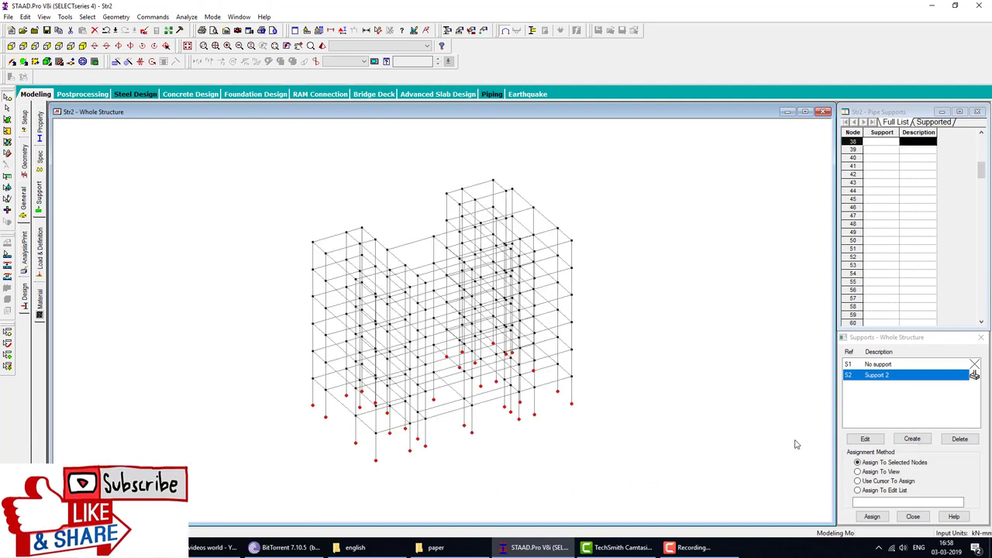
{"action": "left_click", "coordinate": [872, 517]}
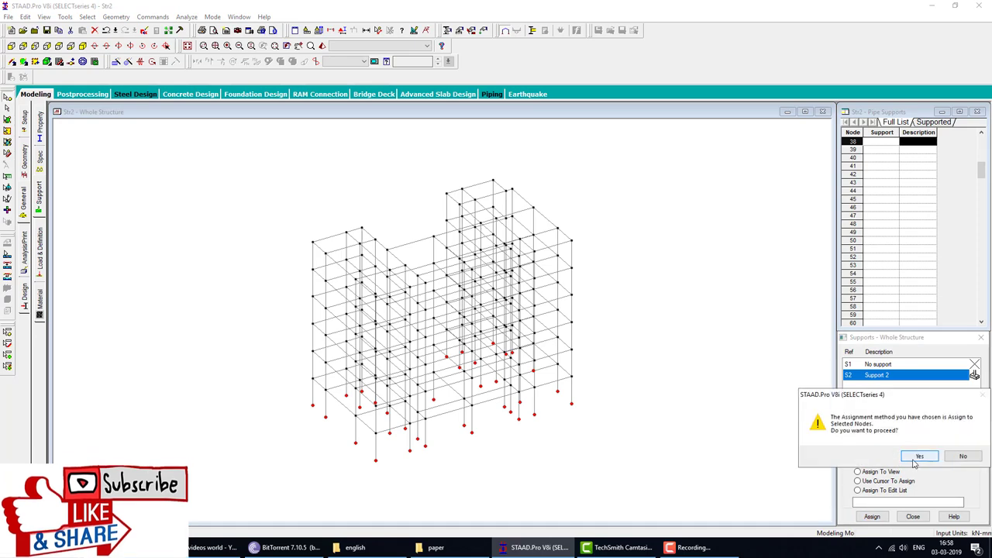
{"action": "left_click", "coordinate": [919, 457]}
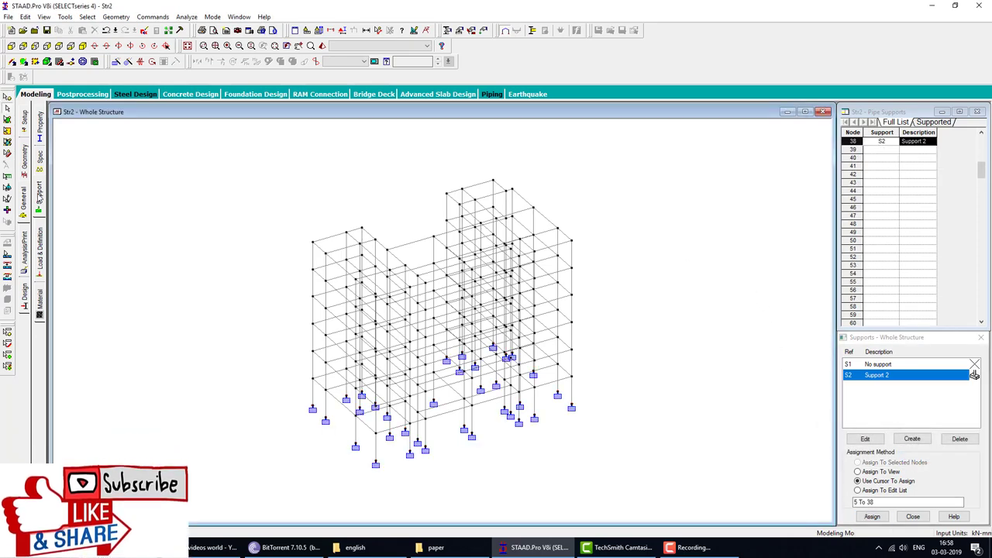
Step: Open the Properties page and switch the input length units from millimetres to metres
{"action": "left_click", "coordinate": [40, 128]}
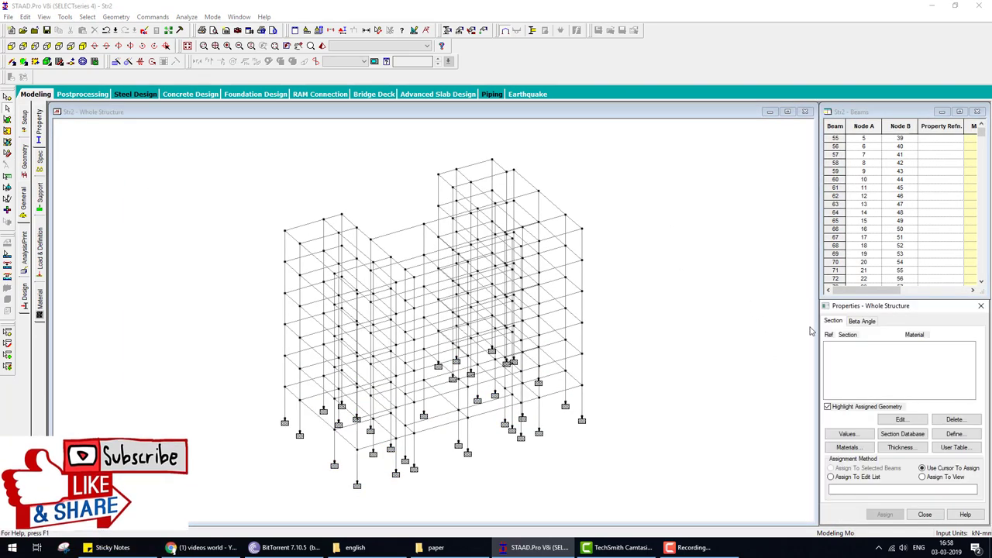
{"action": "left_click", "coordinate": [954, 433]}
{"action": "left_click", "coordinate": [355, 192]}
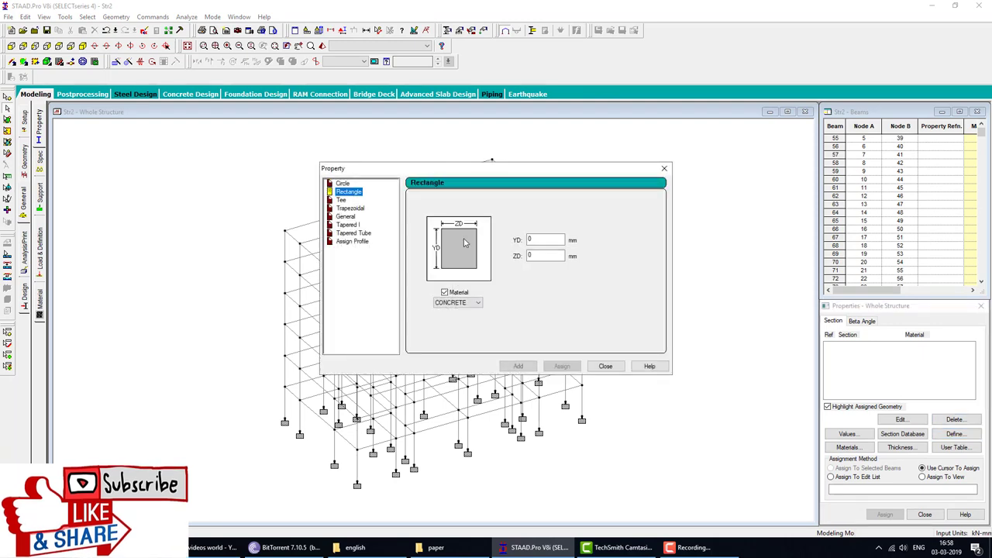
{"action": "left_click", "coordinate": [664, 170]}
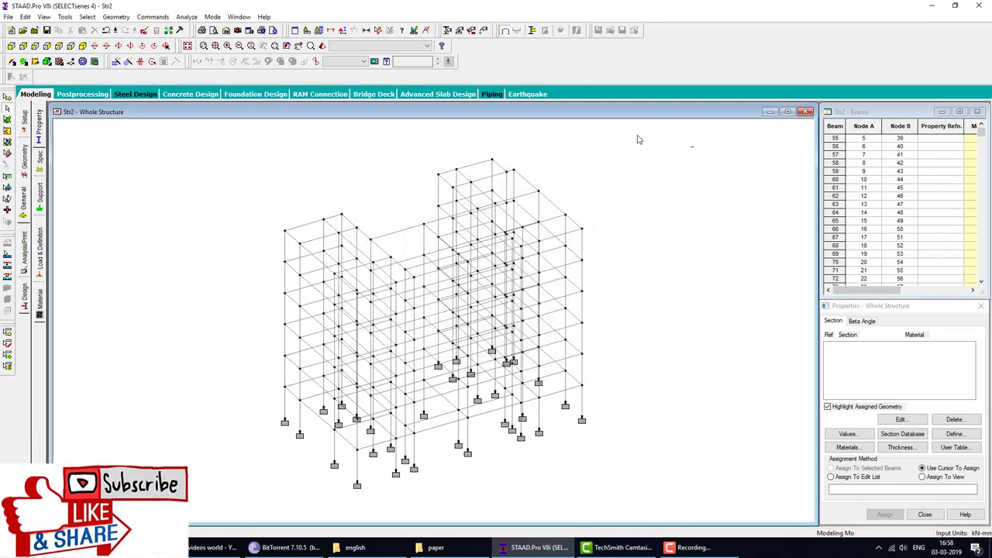
{"action": "left_click", "coordinate": [307, 31]}
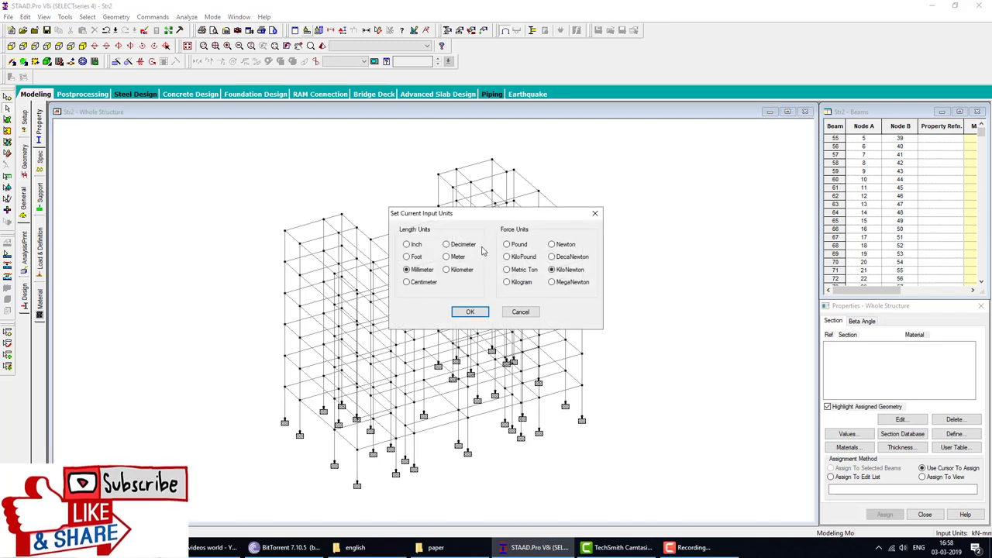
{"action": "left_click", "coordinate": [469, 312]}
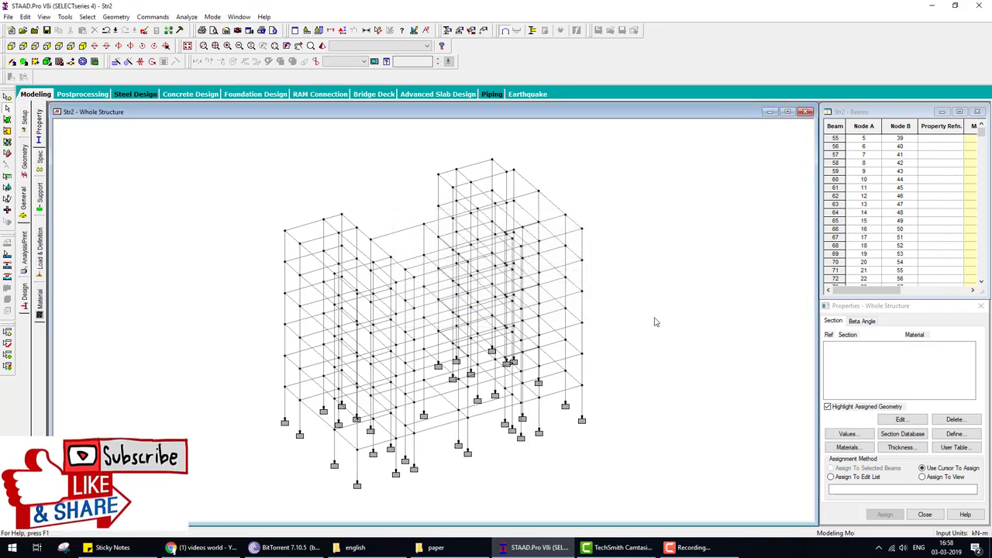
{"action": "left_click", "coordinate": [955, 433]}
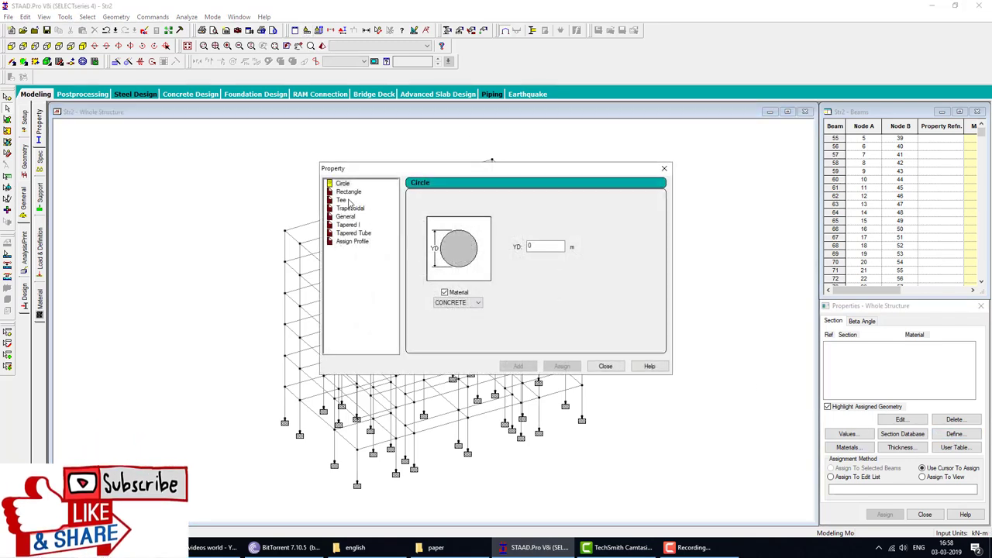
{"action": "left_click", "coordinate": [349, 191]}
{"action": "left_click", "coordinate": [664, 170]}
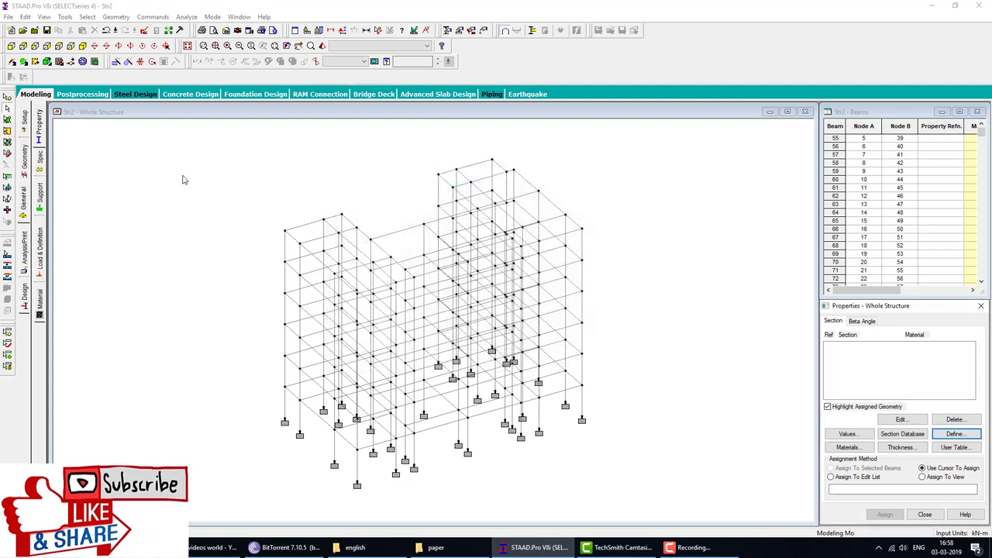
Step: Inspect top-floor beam 540's 3.72 m span and enter it in Windows Calculator
{"action": "left_click", "coordinate": [313, 233]}
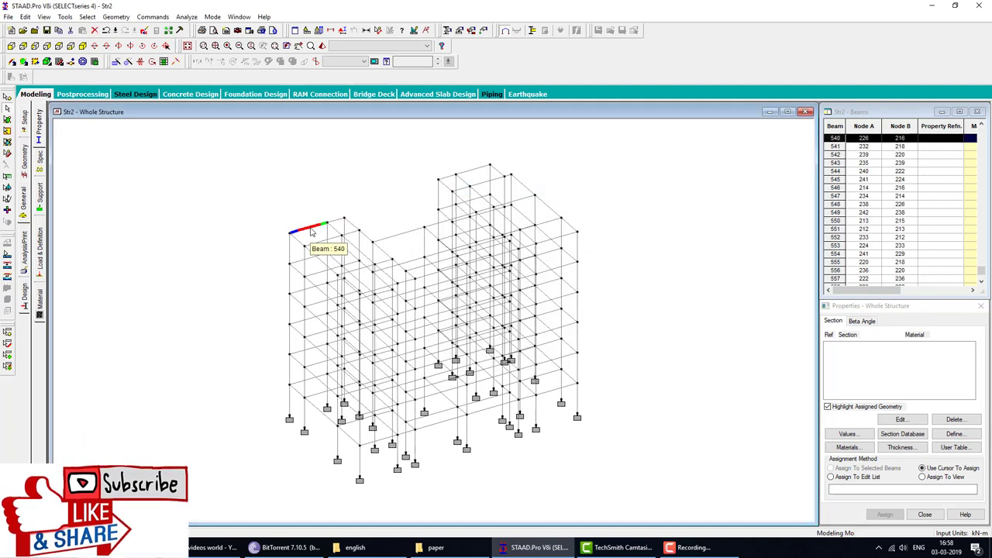
{"action": "right_click", "coordinate": [313, 232]}
{"action": "double_click", "coordinate": [312, 232]}
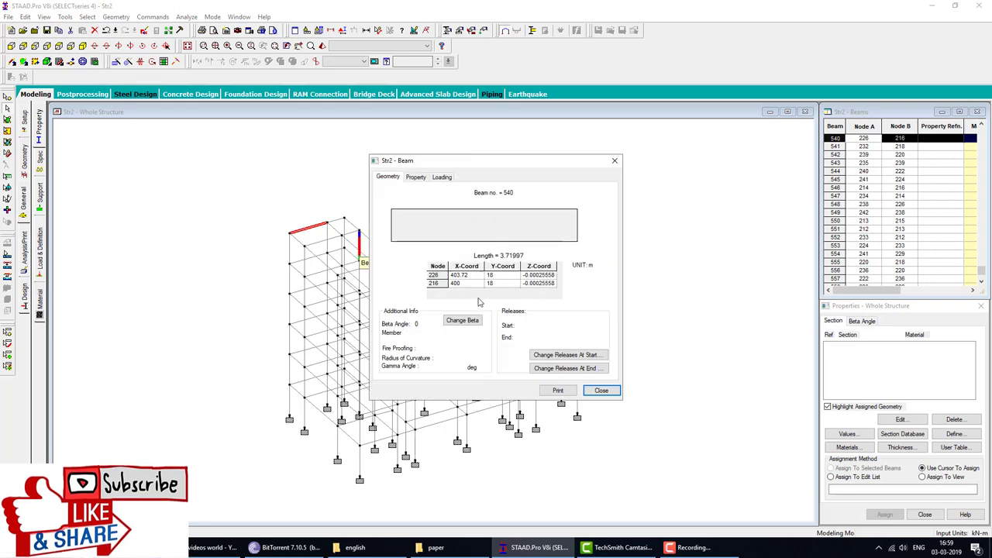
{"action": "left_click", "coordinate": [601, 390]}
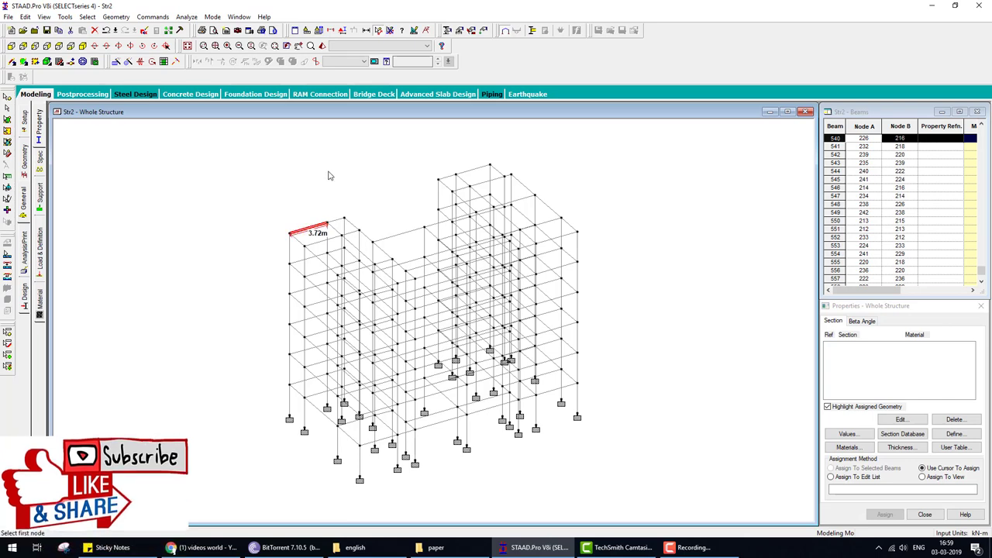
{"action": "key", "text": "super"}
{"action": "type", "text": "cal"}
{"action": "key", "text": "Return"}
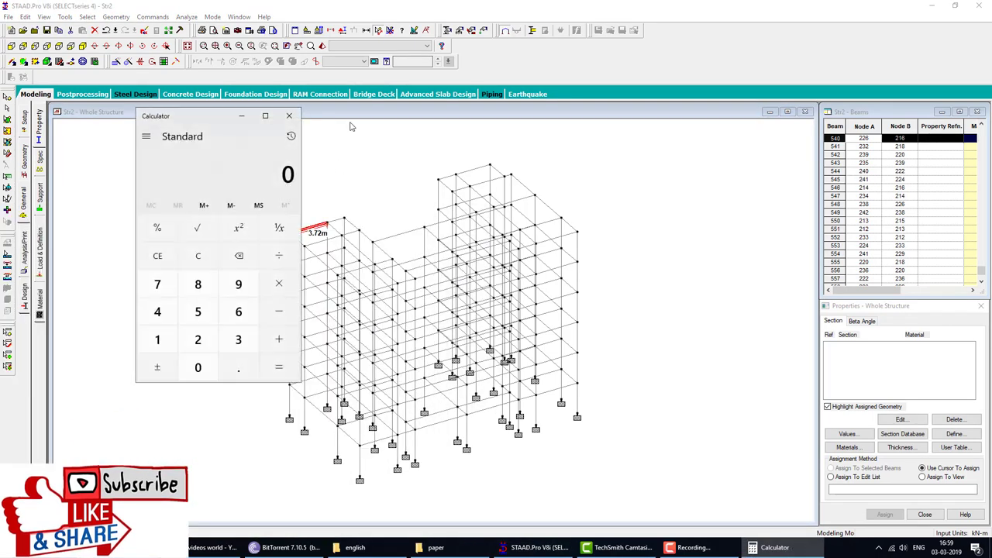
{"action": "type", "text": "370"}
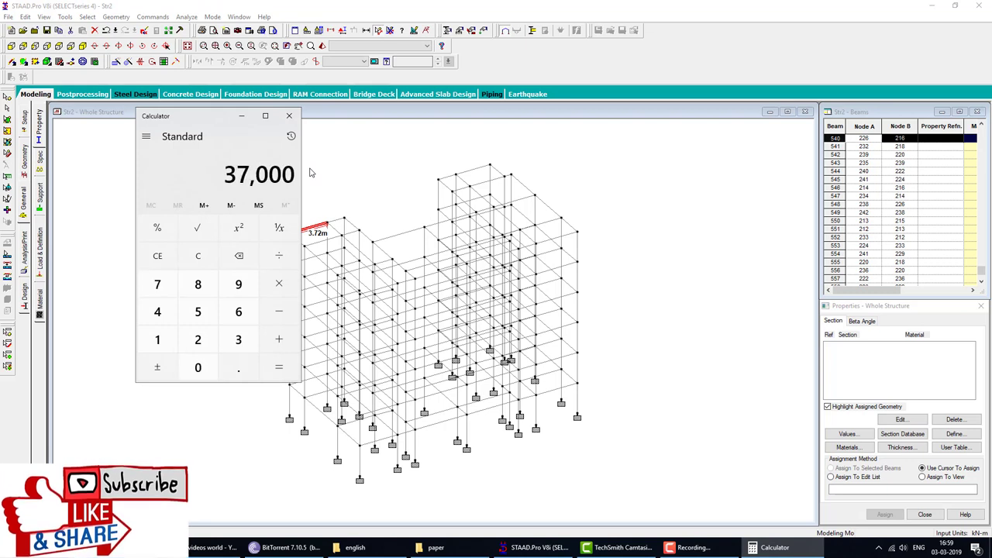
{"action": "key", "text": "BackSpace"}
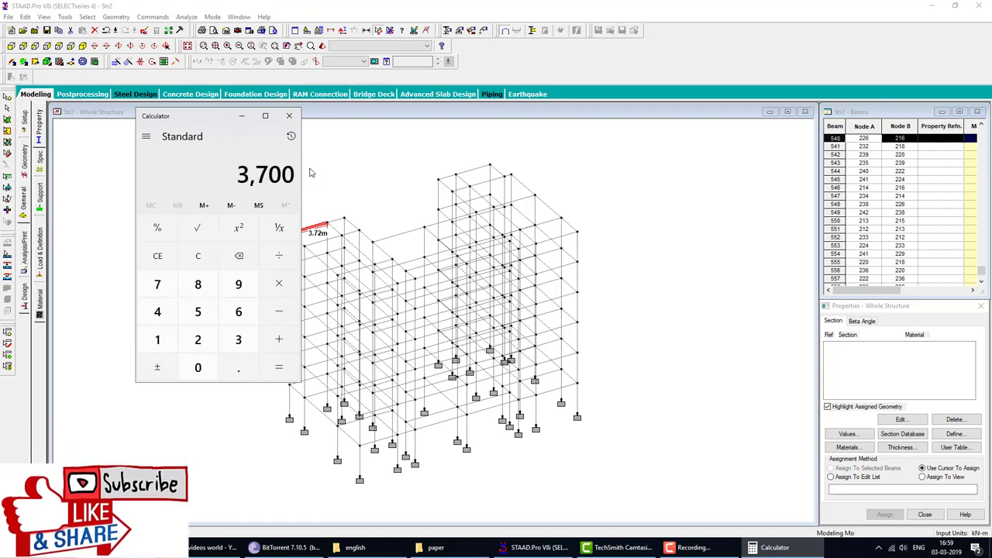
{"action": "left_click", "coordinate": [289, 116]}
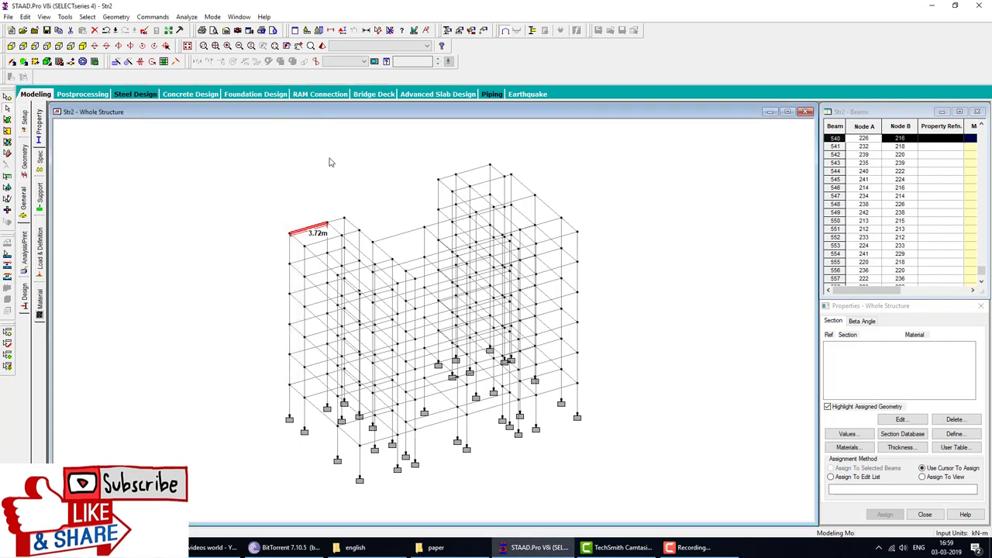
Step: Measure the 5.14 m beam span and compute 5140 ÷ 12 = 428.333 in Calculator
{"action": "left_click", "coordinate": [494, 204]}
{"action": "left_click", "coordinate": [727, 283]}
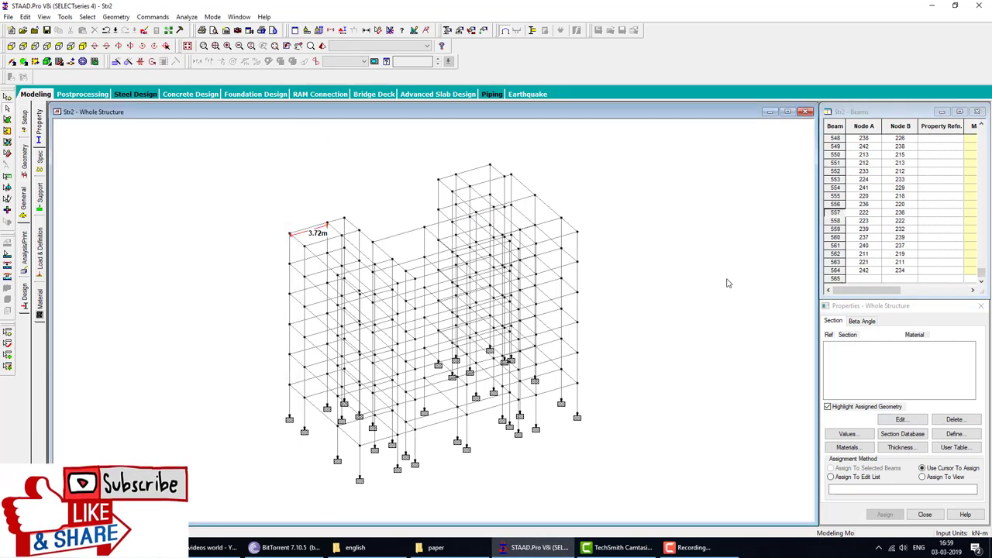
{"action": "left_click", "coordinate": [409, 230]}
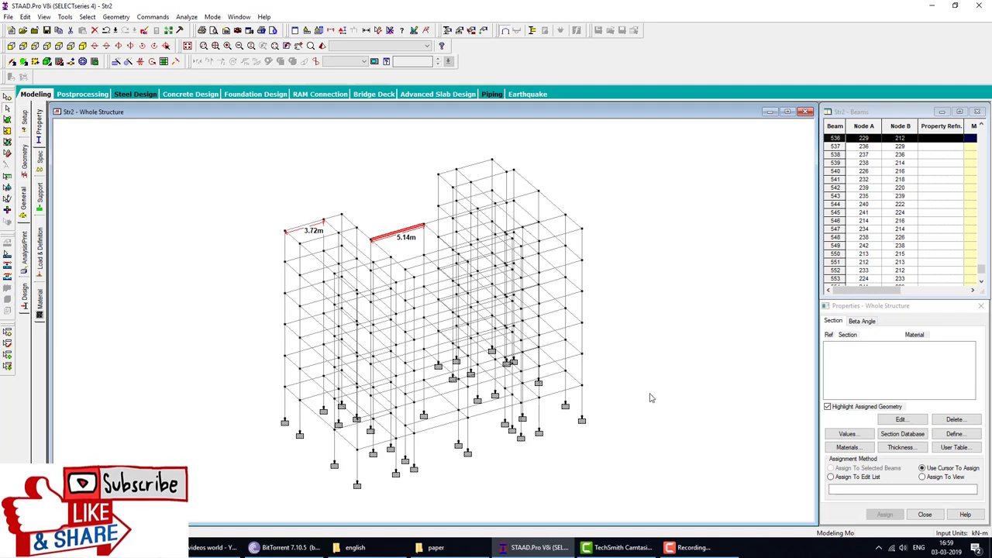
{"action": "key", "text": "super"}
{"action": "type", "text": "ca"}
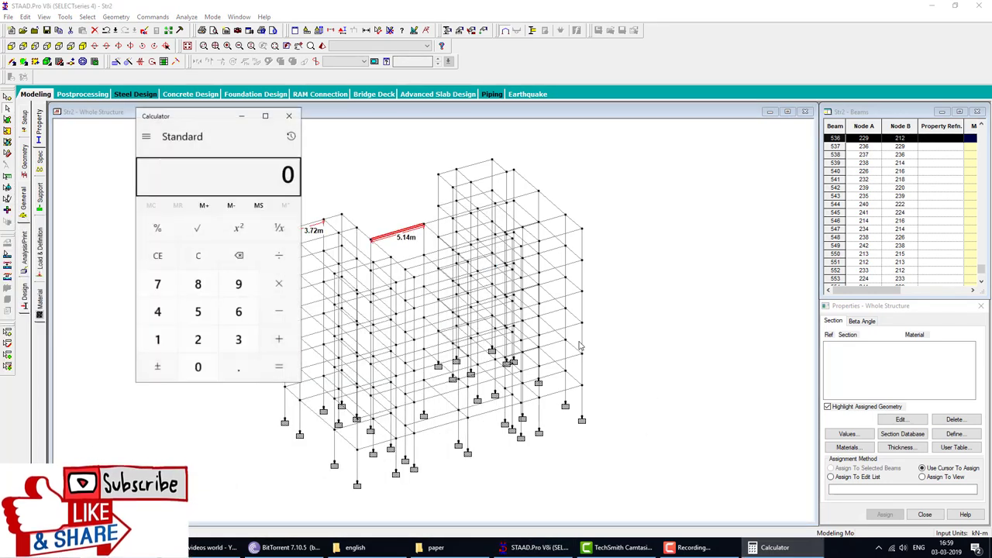
{"action": "type", "text": "514"}
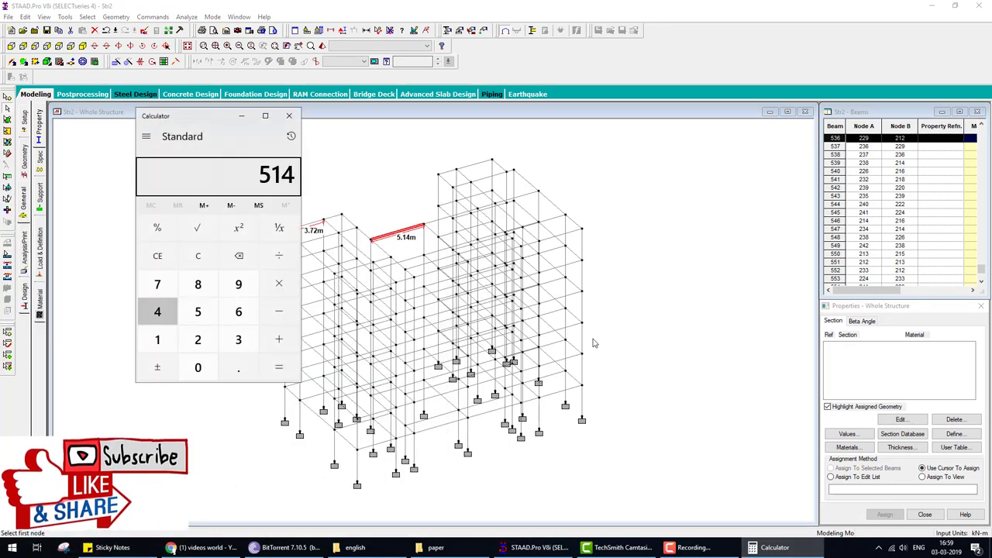
{"action": "type", "text": "00"}
{"action": "type", "text": "7"}
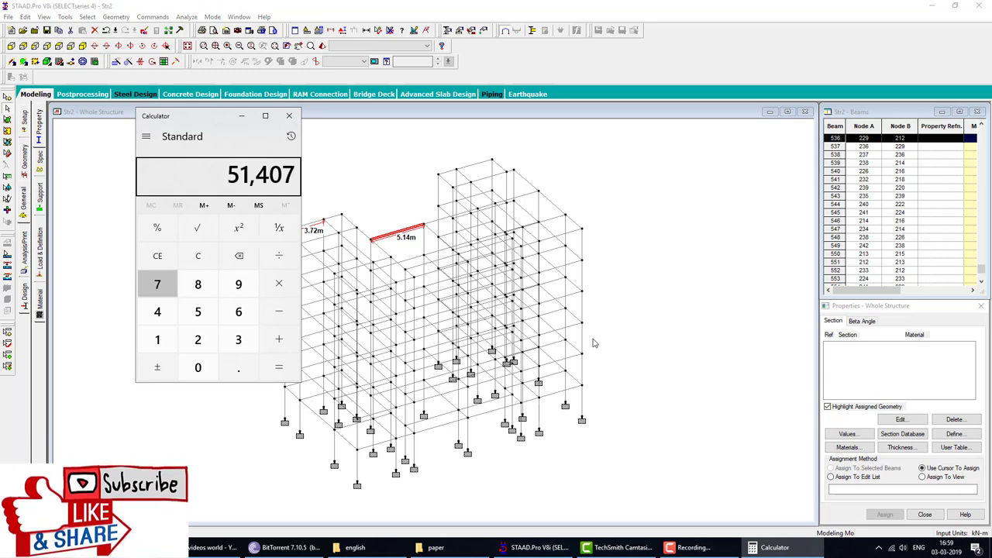
{"action": "key", "text": "BackSpace"}
{"action": "type", "text": "/12"}
{"action": "key", "text": "Return"}
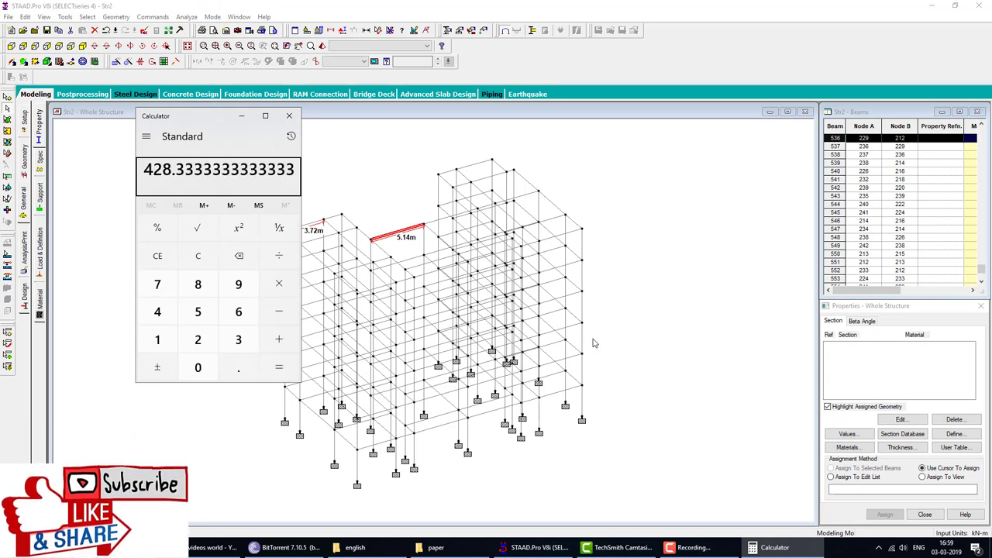
Step: Add a concrete rectangular section with depth 600 and width 300
{"action": "left_click", "coordinate": [290, 116]}
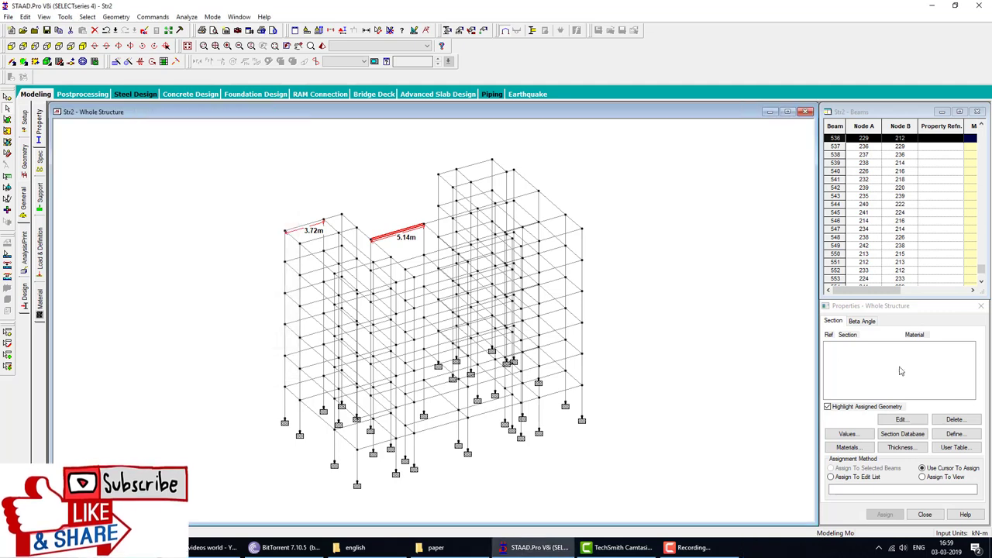
{"action": "left_click", "coordinate": [955, 434]}
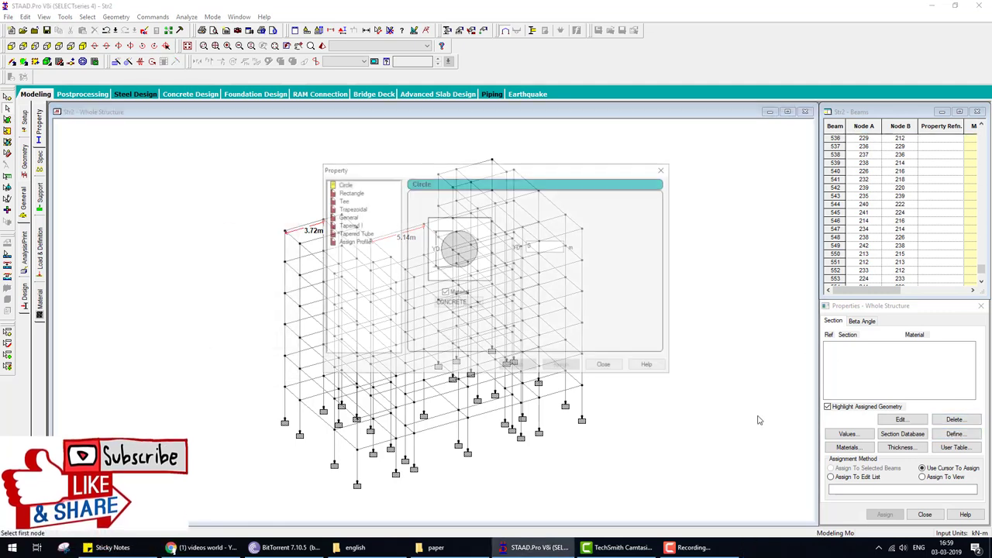
{"action": "left_click", "coordinate": [349, 191]}
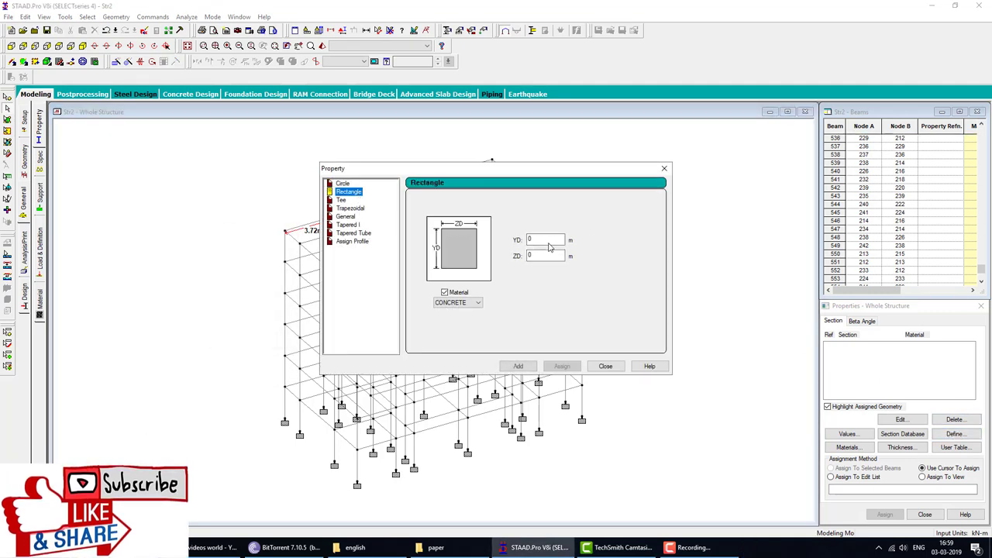
{"action": "type", "text": "600"}
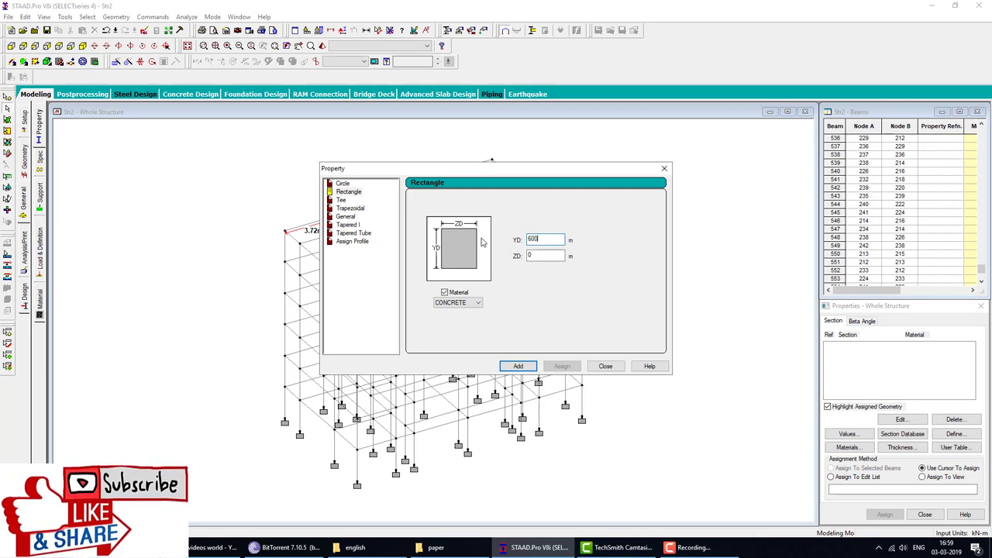
{"action": "type", "text": "300"}
{"action": "key", "text": "Return"}
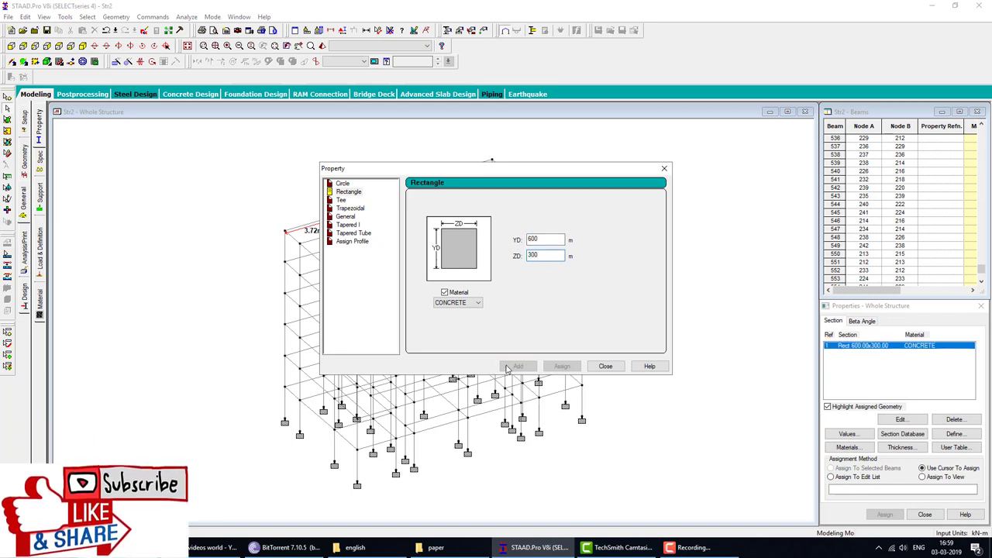
Step: Add a square 0.60x0.60 section and correct the first section to 0.60x0.30
{"action": "type", "text": "600"}
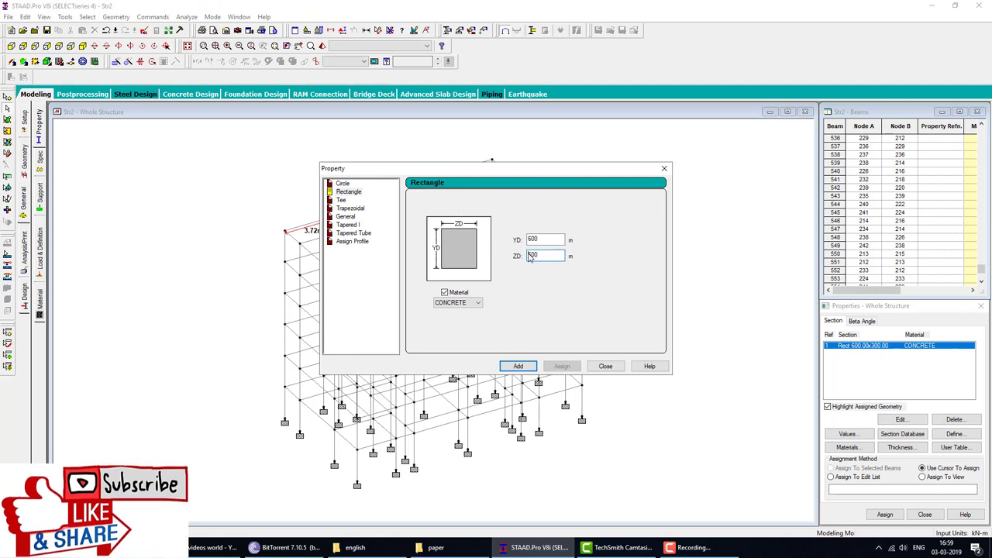
{"action": "key", "text": "shift+Tab"}
{"action": "left_click", "coordinate": [518, 367]}
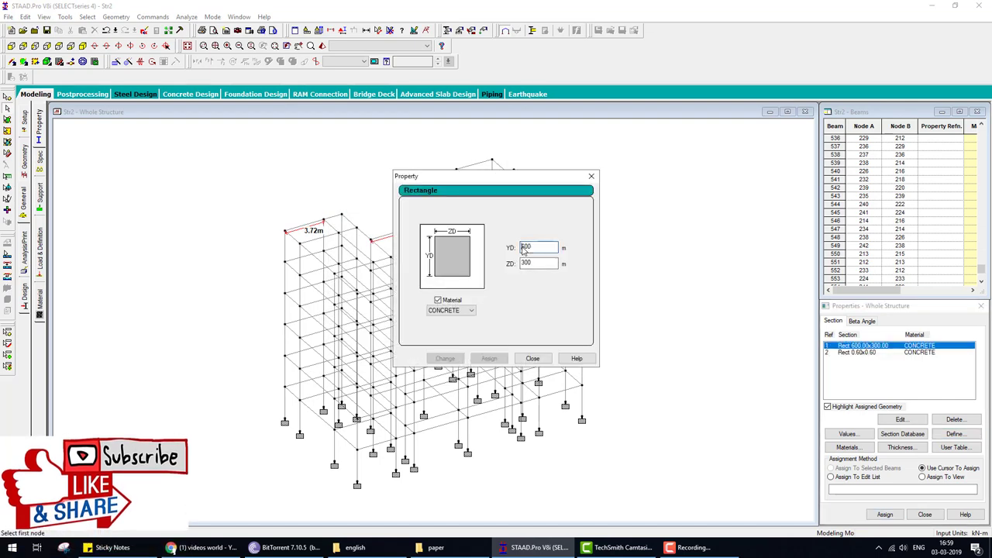
{"action": "left_click", "coordinate": [524, 266]}
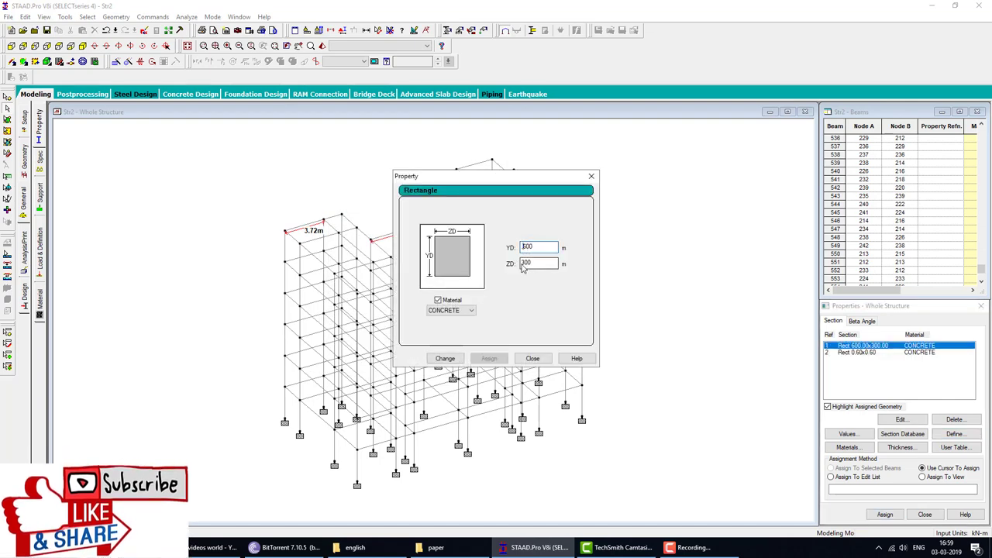
{"action": "left_click", "coordinate": [454, 361]}
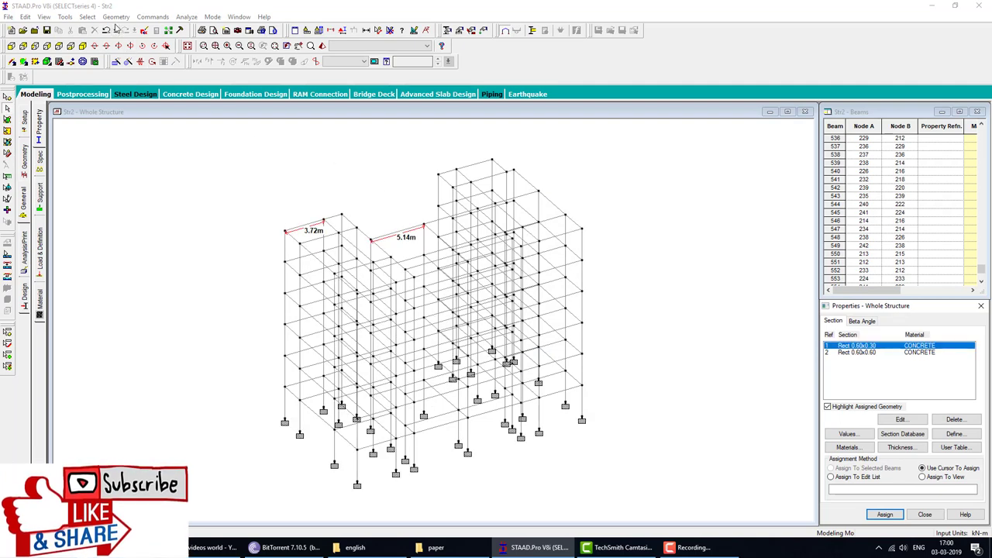
Step: Select all beams parallel to X and Z and assign them the R1 0.60x0.30 section
{"action": "left_click", "coordinate": [87, 16]}
{"action": "mouse_move", "coordinate": [113, 202]}
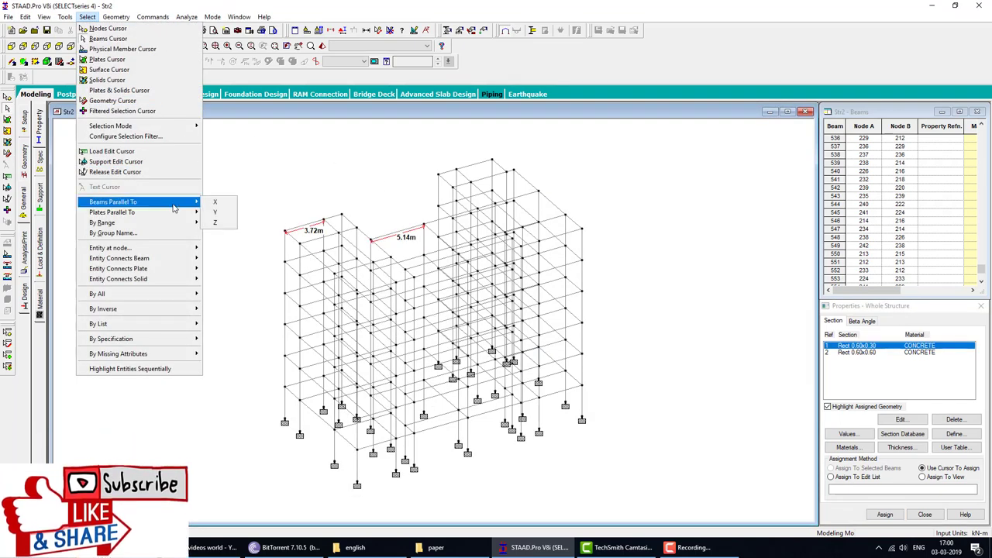
{"action": "left_click", "coordinate": [214, 202]}
{"action": "left_click", "coordinate": [86, 16]}
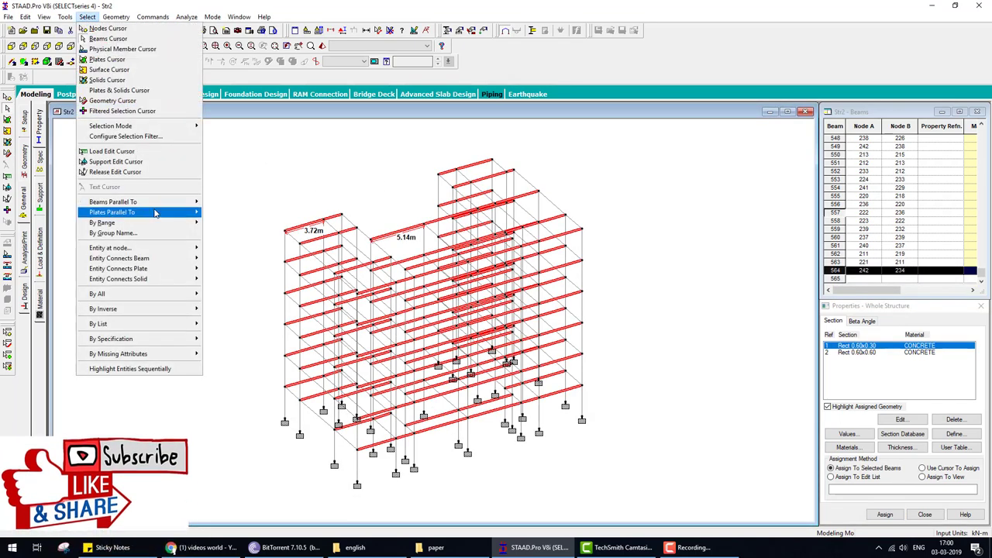
{"action": "left_click", "coordinate": [221, 223]}
{"action": "left_click", "coordinate": [882, 515]}
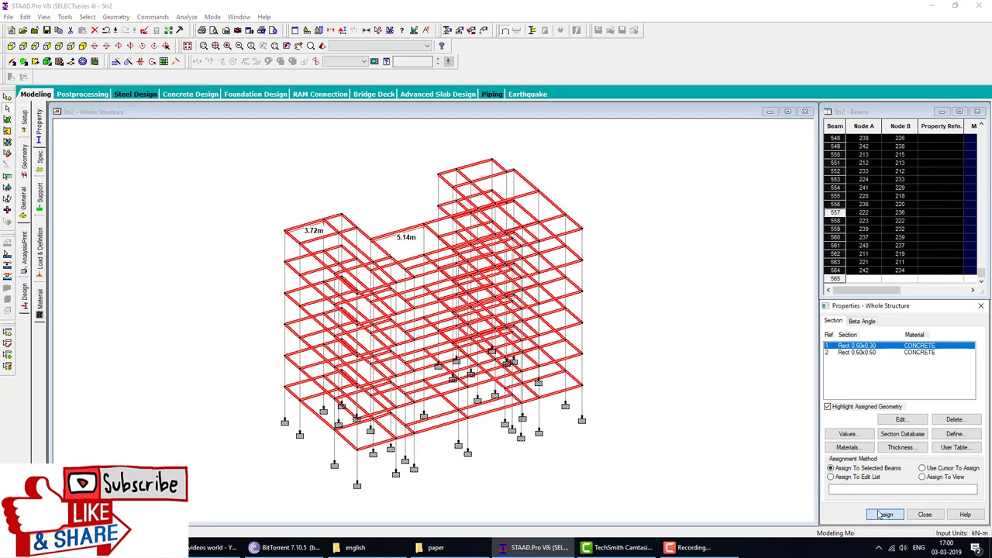
{"action": "left_click", "coordinate": [884, 487]}
{"action": "left_click", "coordinate": [856, 352]}
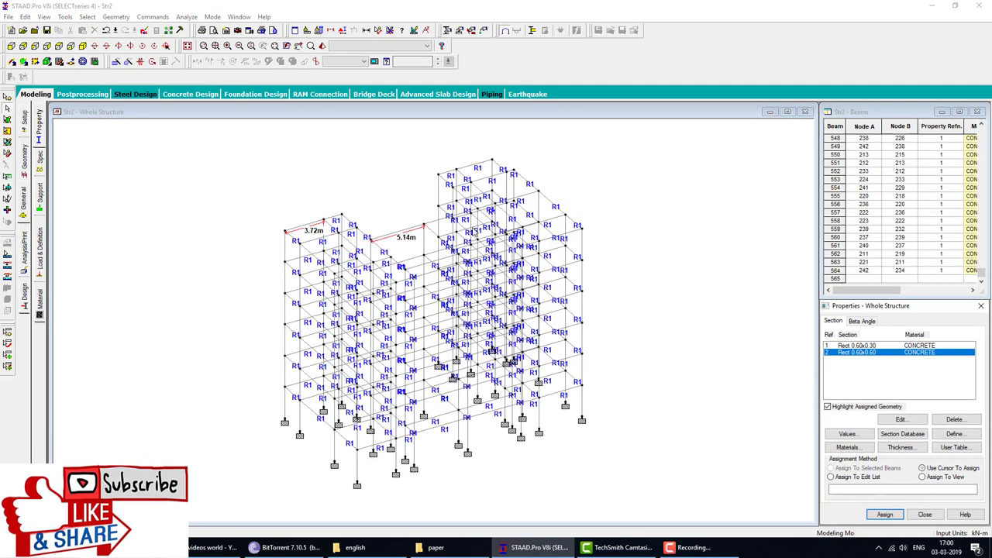
Step: Select all columns parallel to Y and assign them the R2 0.60x0.60 section
{"action": "left_click", "coordinate": [88, 17]}
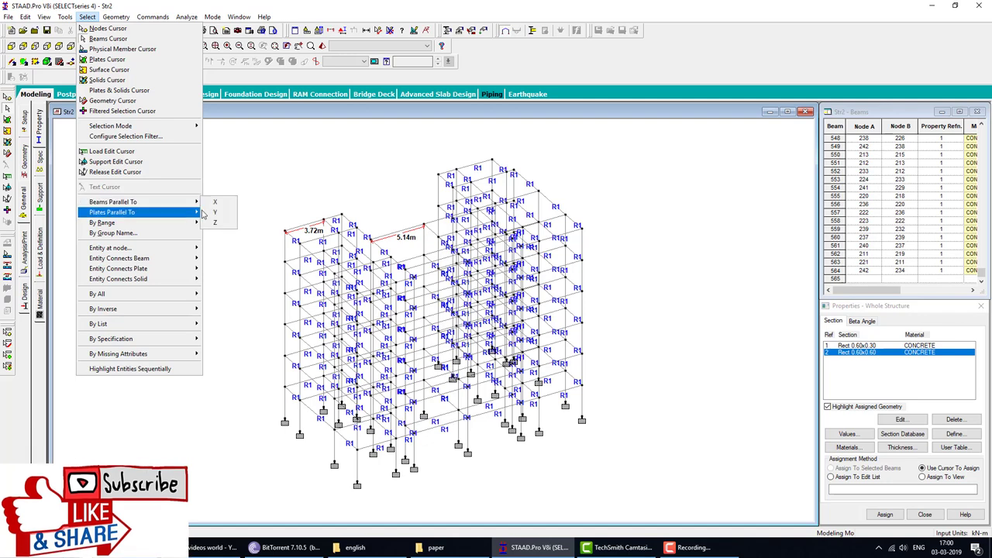
{"action": "left_click", "coordinate": [218, 212]}
{"action": "left_click", "coordinate": [885, 515]}
{"action": "left_click", "coordinate": [921, 441]}
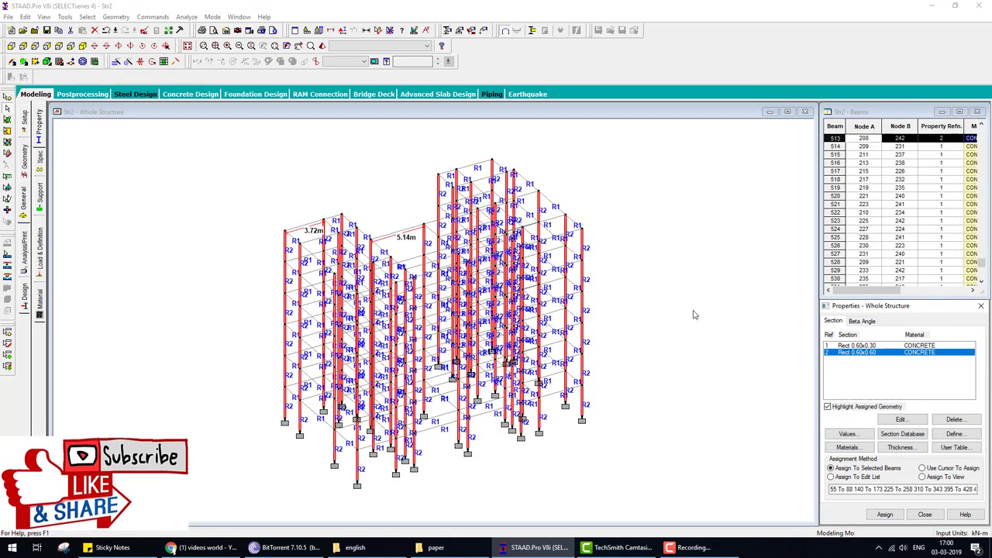
Step: Inspect the frame in the 3D rendered view, rotating it, then close the render
{"action": "left_click", "coordinate": [324, 47]}
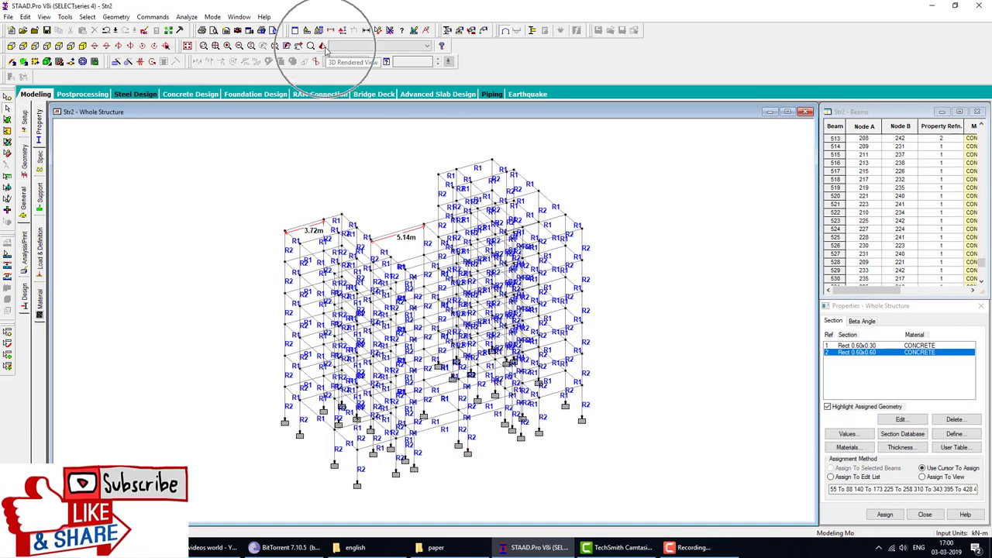
{"action": "mouse_move", "coordinate": [563, 307]}
{"action": "left_mouse_down"}
{"action": "mouse_move", "coordinate": [366, 349]}
{"action": "mouse_move", "coordinate": [432, 324]}
{"action": "mouse_move", "coordinate": [481, 333]}
{"action": "left_mouse_up"}
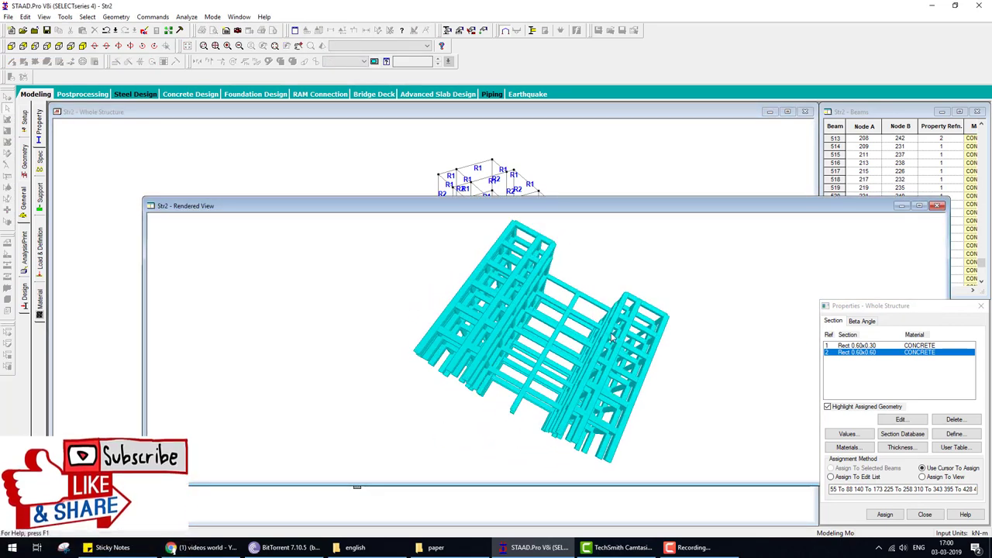
{"action": "left_click", "coordinate": [938, 206]}
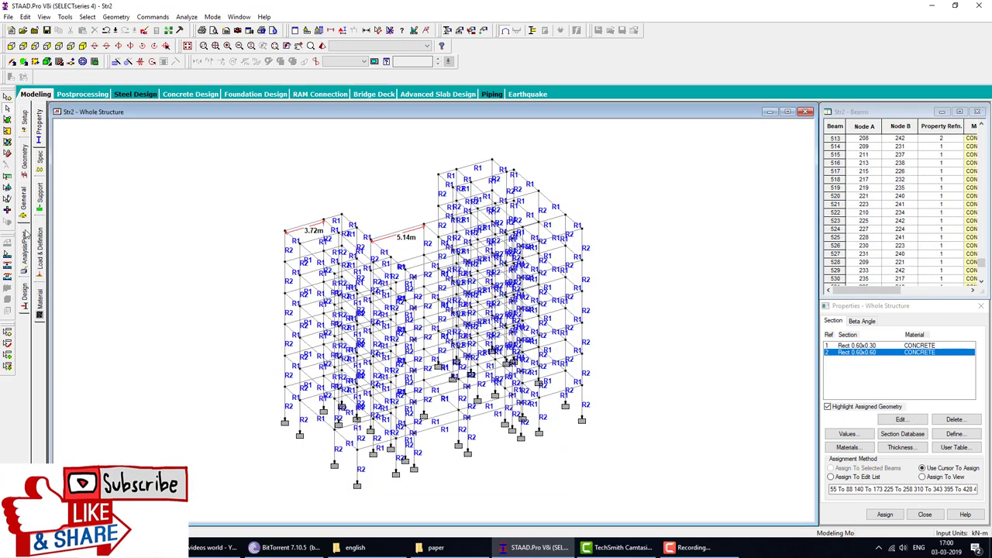
Step: Create primary load case 1 of type Dead titled 'dead'
{"action": "left_click", "coordinate": [38, 253]}
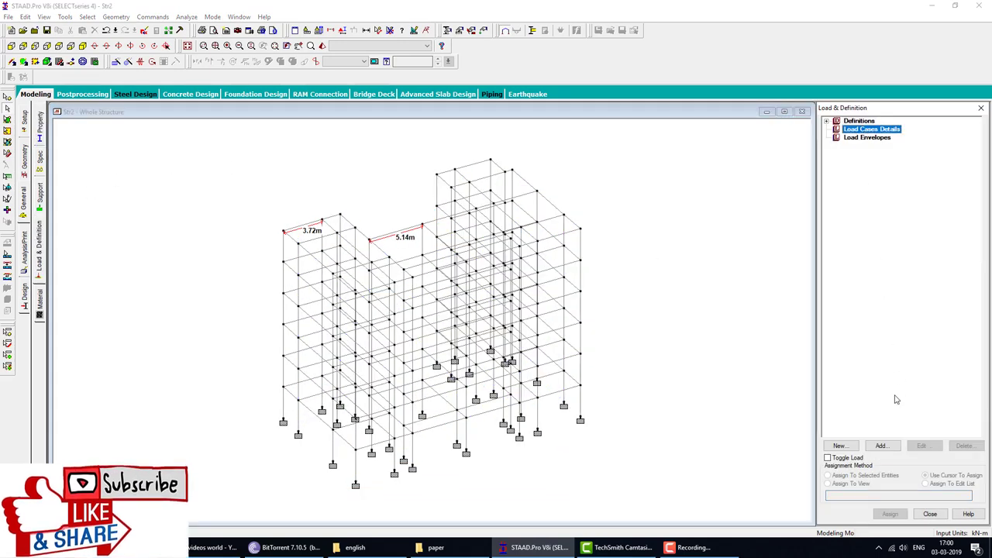
{"action": "left_click", "coordinate": [883, 446]}
{"action": "left_click", "coordinate": [587, 215]}
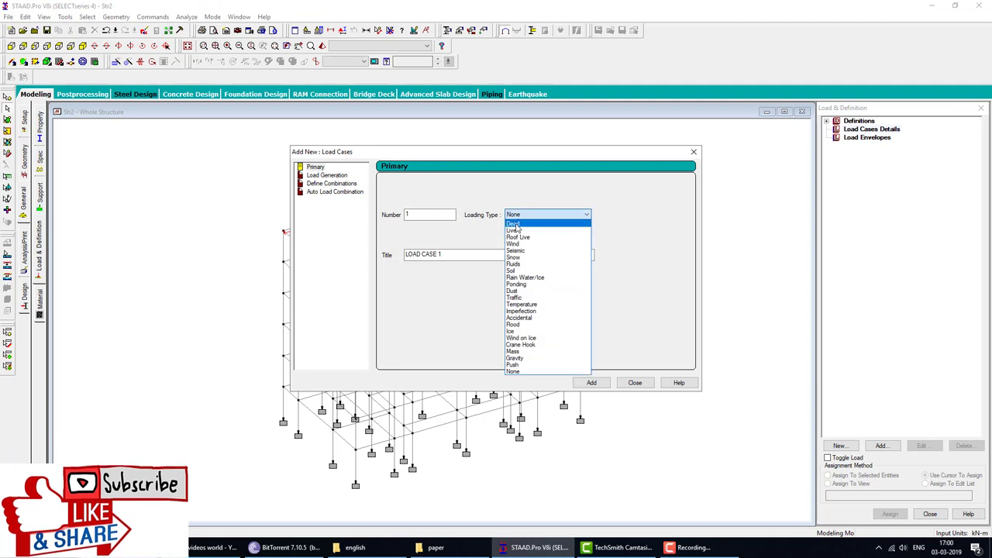
{"action": "left_click", "coordinate": [542, 230]}
{"action": "type", "text": "ead"}
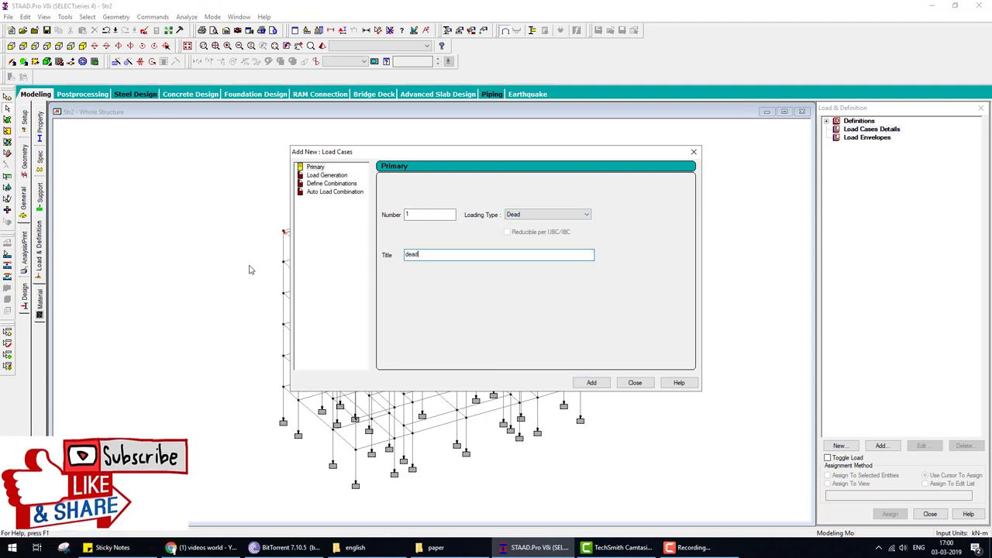
{"action": "left_click", "coordinate": [591, 382]}
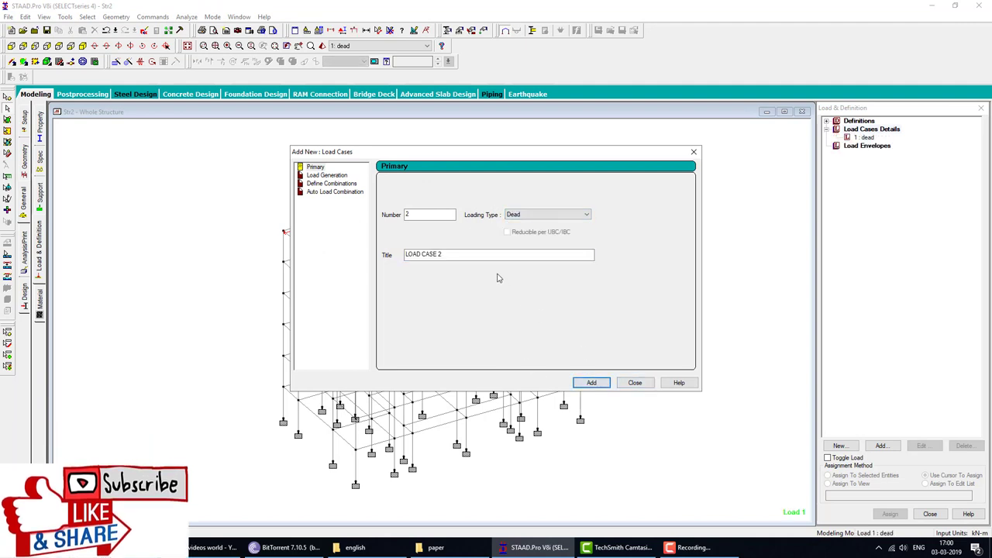
{"action": "left_click", "coordinate": [635, 383]}
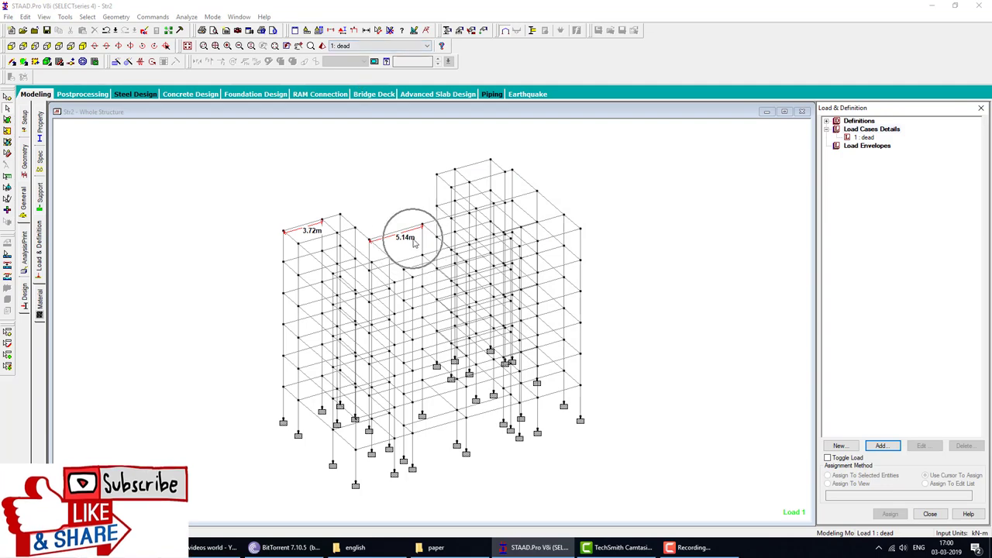
Step: Add a SELFWEIGHT Y -1 load to the dead case and assign it to the whole structure in view
{"action": "left_click", "coordinate": [863, 138]}
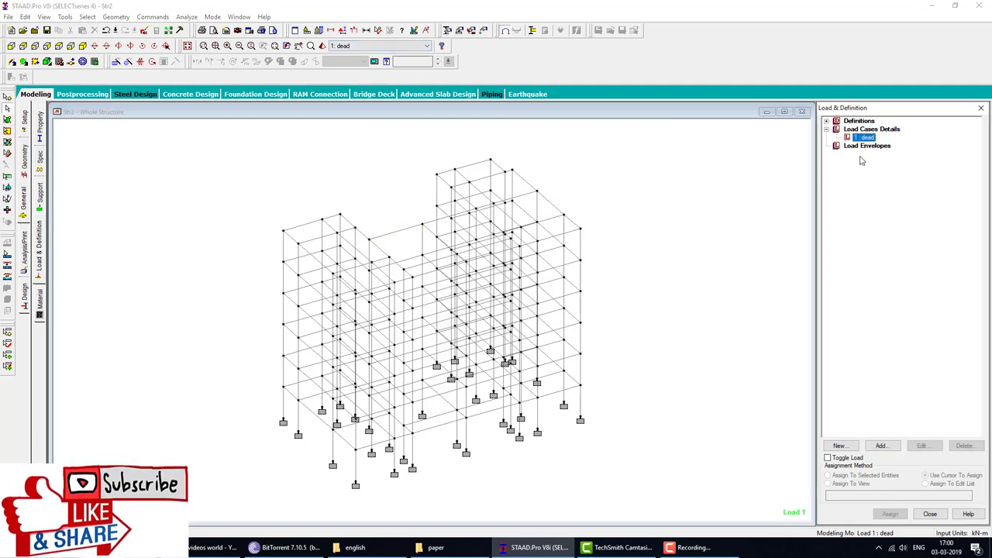
{"action": "left_click", "coordinate": [882, 446]}
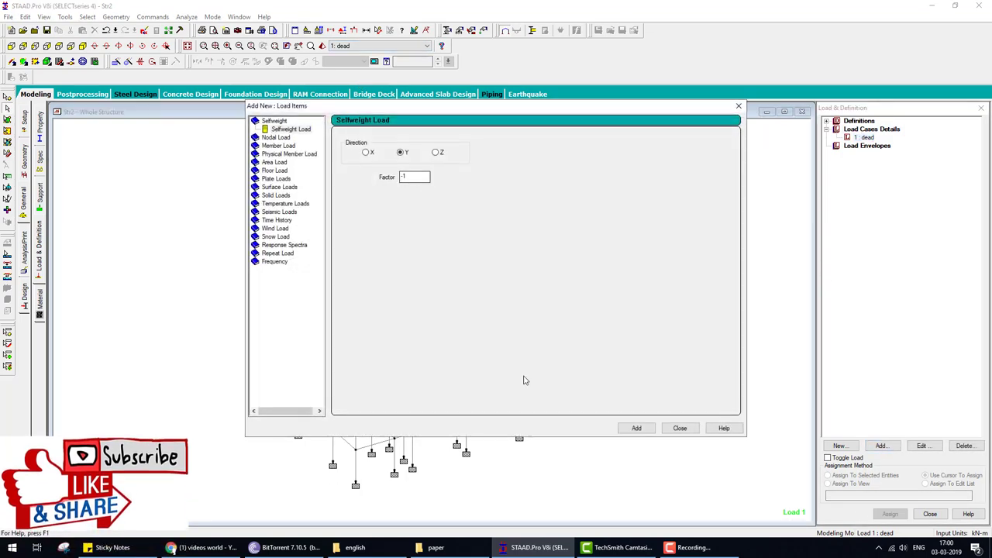
{"action": "left_click", "coordinate": [637, 428]}
{"action": "left_click", "coordinate": [680, 428]}
{"action": "left_click", "coordinate": [886, 145]}
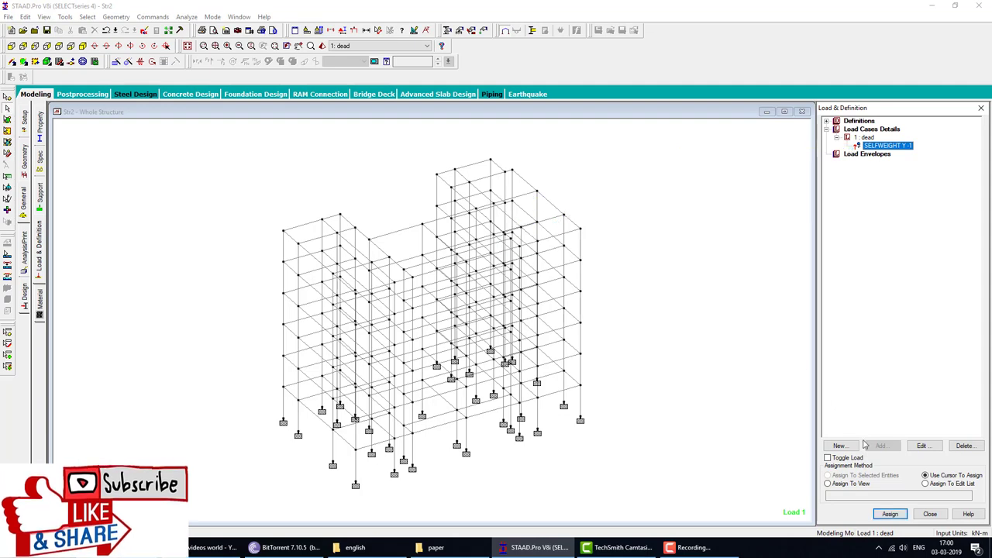
{"action": "left_click", "coordinate": [853, 484]}
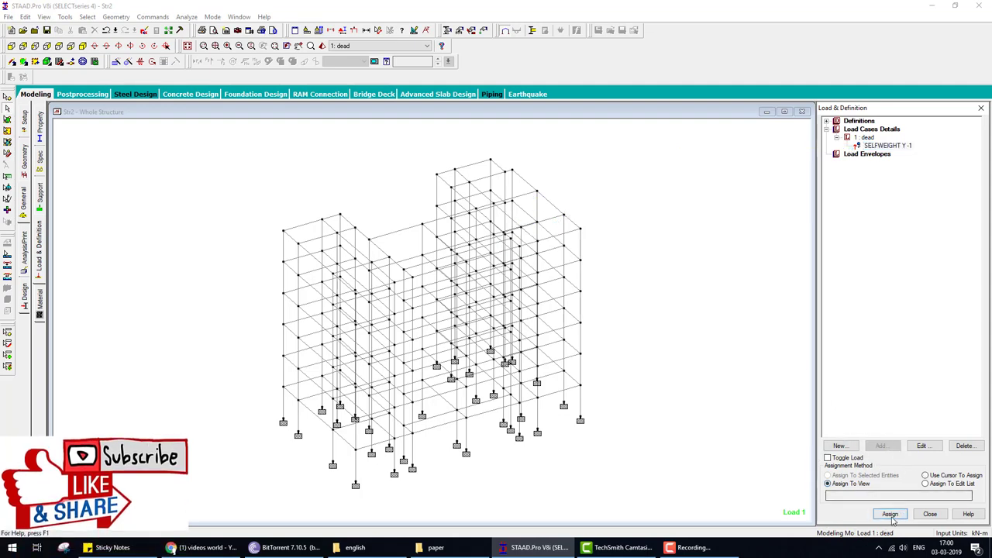
{"action": "left_click", "coordinate": [890, 514]}
{"action": "left_click", "coordinate": [891, 339]}
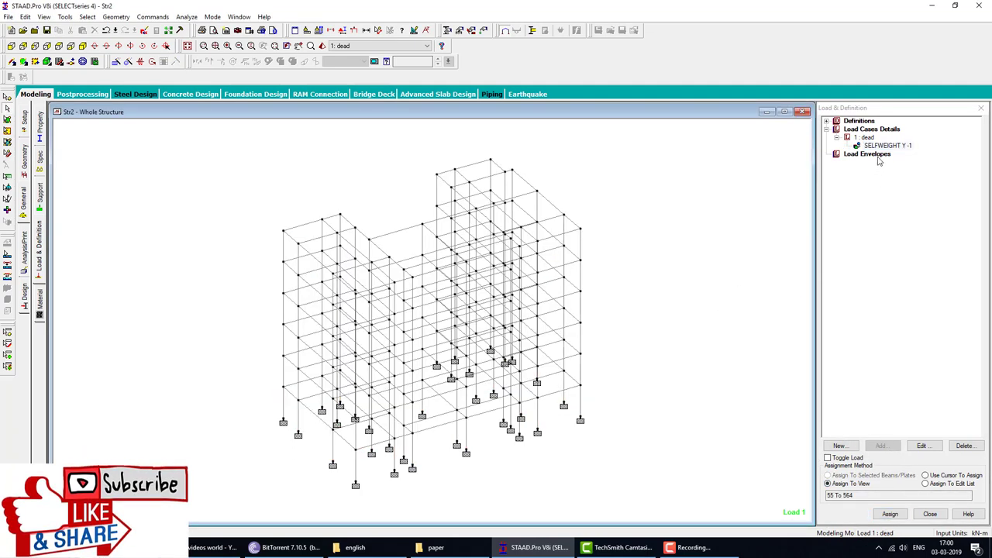
{"action": "left_click", "coordinate": [865, 138]}
{"action": "left_click", "coordinate": [881, 446]}
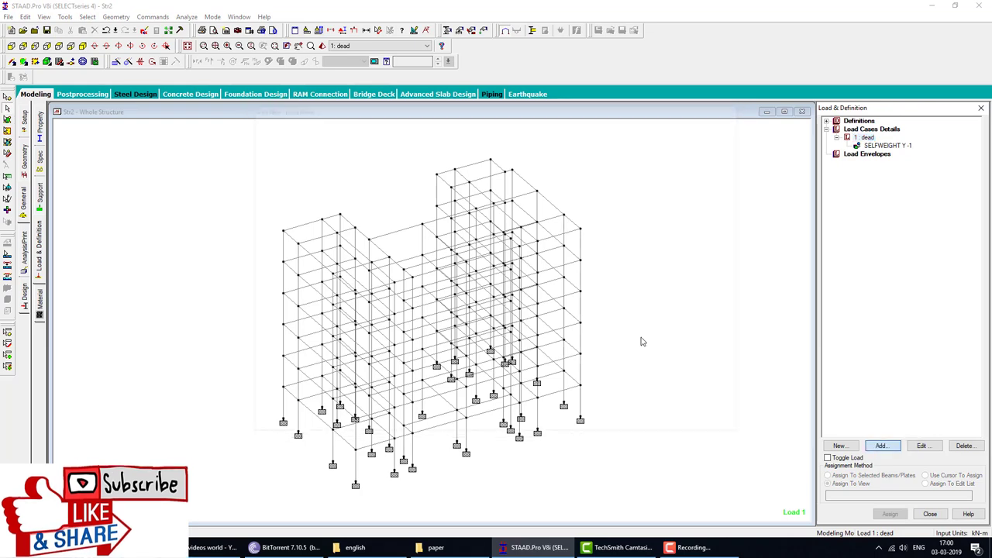
{"action": "left_click", "coordinate": [738, 105]}
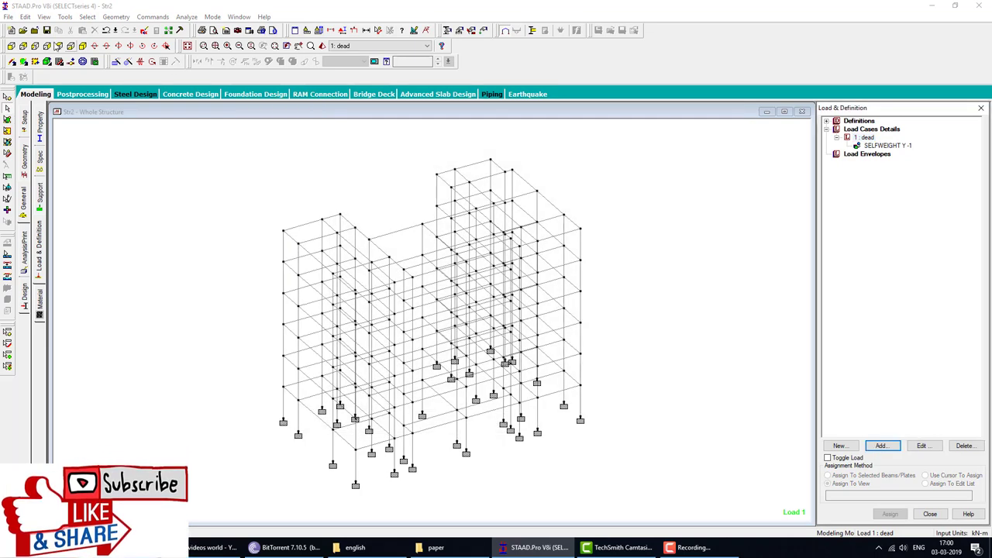
{"action": "left_click", "coordinate": [11, 45]}
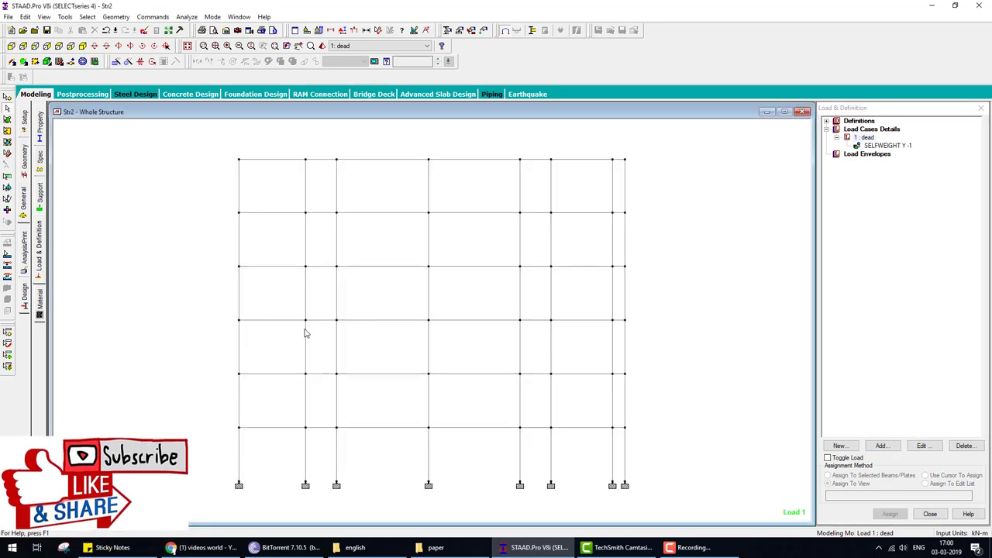
{"action": "left_click", "coordinate": [429, 324]}
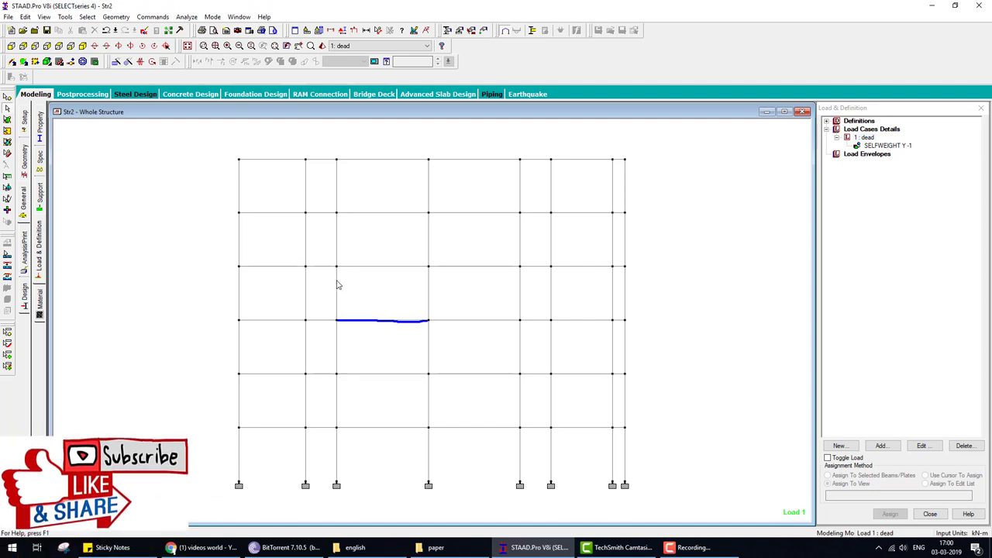
{"action": "left_click_drag", "start_coordinate": [336, 280], "coordinate": [421, 284]}
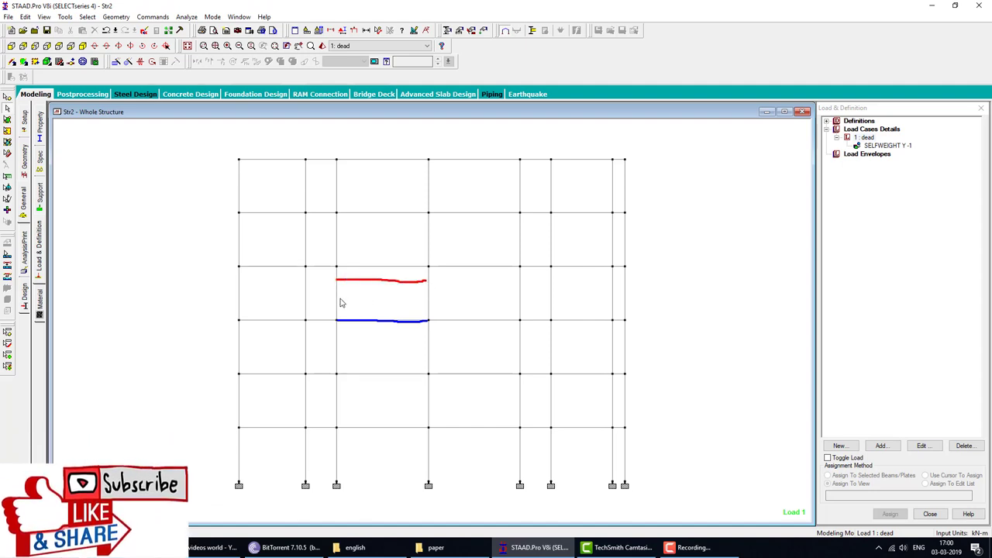
{"action": "left_click_drag", "start_coordinate": [338, 299], "coordinate": [422, 299]}
{"action": "left_click_drag", "start_coordinate": [385, 267], "coordinate": [349, 318]}
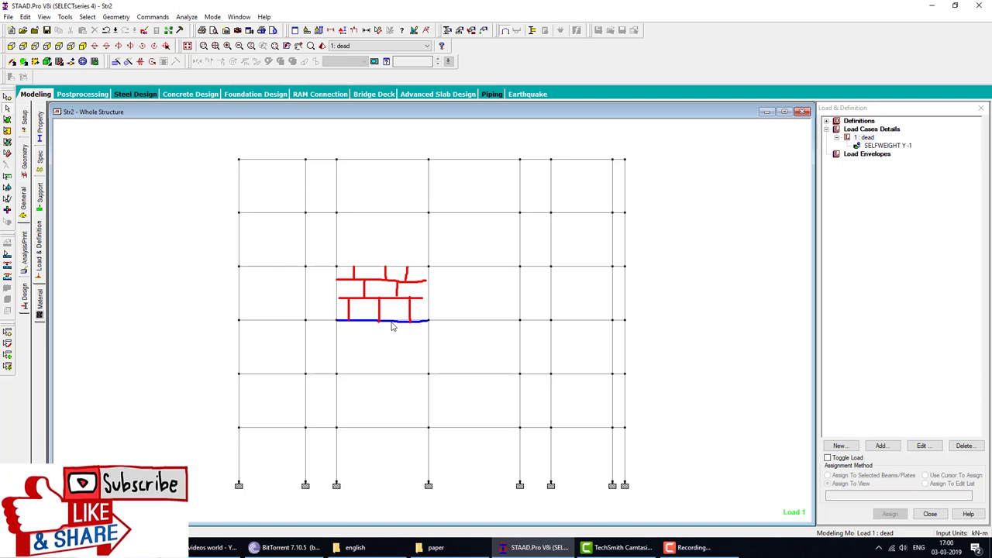
{"action": "left_click_drag", "start_coordinate": [346, 314], "coordinate": [427, 318]}
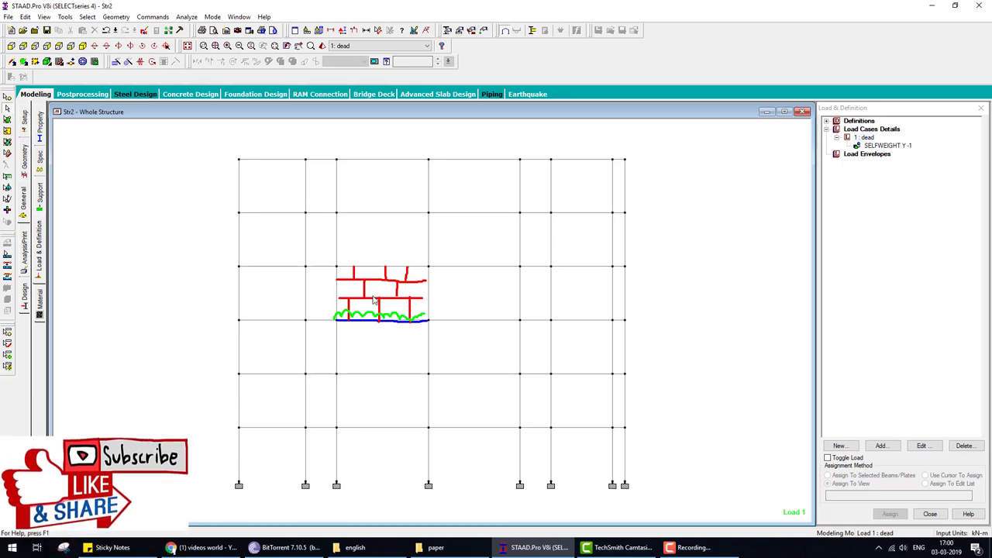
{"action": "key", "text": "Escape"}
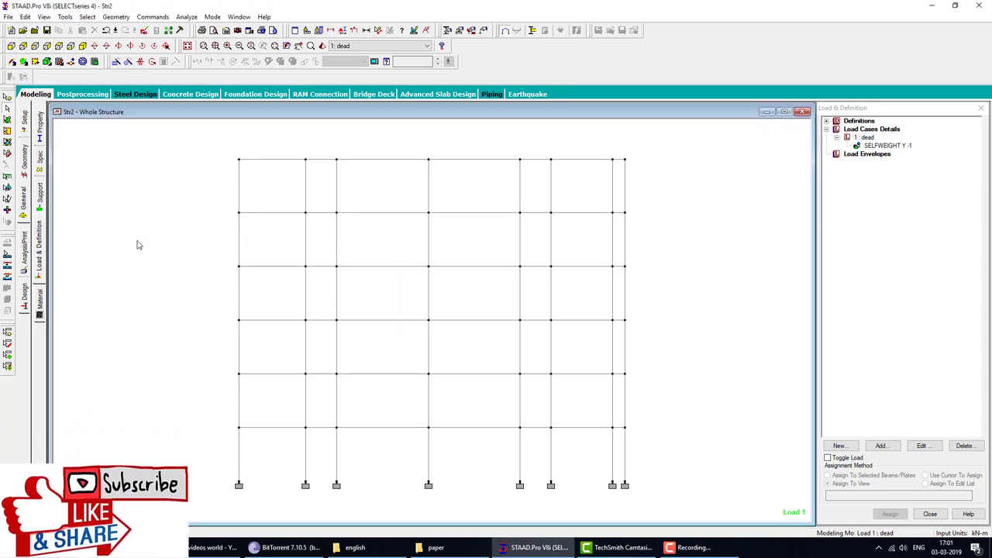
Step: Handwrite 'Wall Load = thickness × density × height' beside the frame
{"action": "left_click_drag", "start_coordinate": [124, 200], "coordinate": [130, 232]}
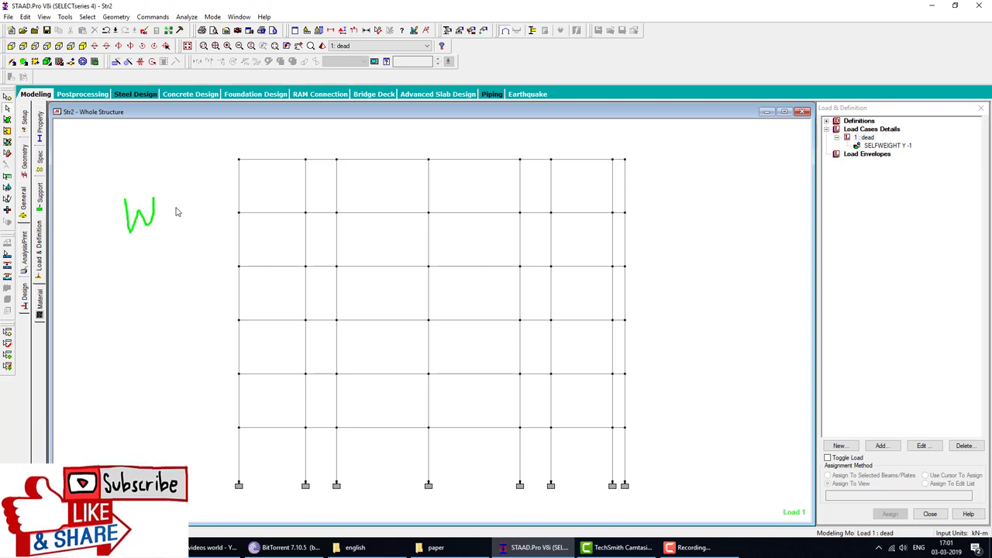
{"action": "mouse_move", "coordinate": [192, 206]}
{"action": "left_mouse_down"}
{"action": "mouse_move", "coordinate": [319, 210]}
{"action": "mouse_move", "coordinate": [334, 187]}
{"action": "left_mouse_up"}
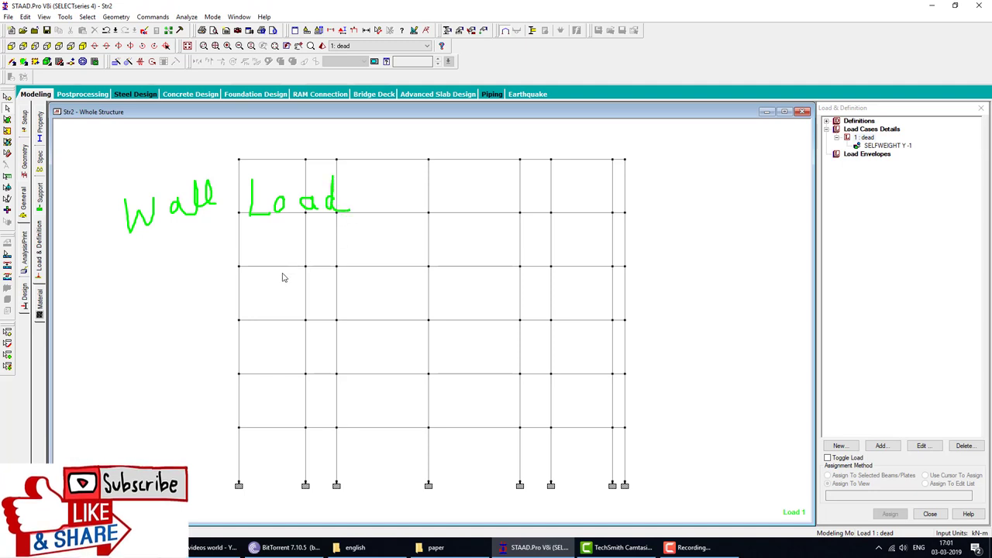
{"action": "mouse_move", "coordinate": [283, 273]}
{"action": "left_mouse_down"}
{"action": "mouse_move", "coordinate": [303, 267]}
{"action": "mouse_move", "coordinate": [305, 280]}
{"action": "left_mouse_up"}
{"action": "mouse_move", "coordinate": [352, 239]}
{"action": "left_mouse_down"}
{"action": "mouse_move", "coordinate": [371, 279]}
{"action": "mouse_move", "coordinate": [386, 250]}
{"action": "mouse_move", "coordinate": [408, 265]}
{"action": "left_mouse_up"}
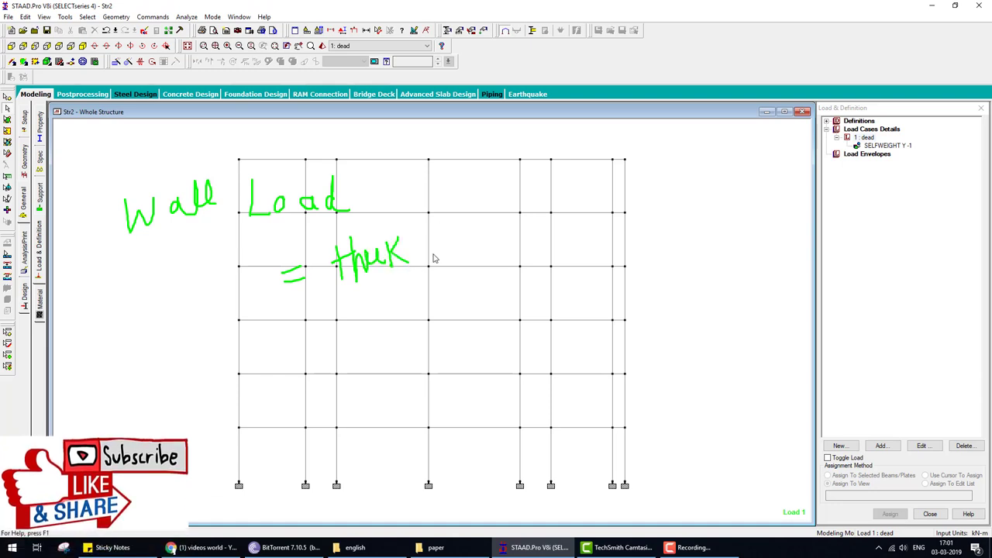
{"action": "left_click_drag", "start_coordinate": [440, 223], "coordinate": [420, 268]}
{"action": "left_click_drag", "start_coordinate": [415, 226], "coordinate": [453, 265]}
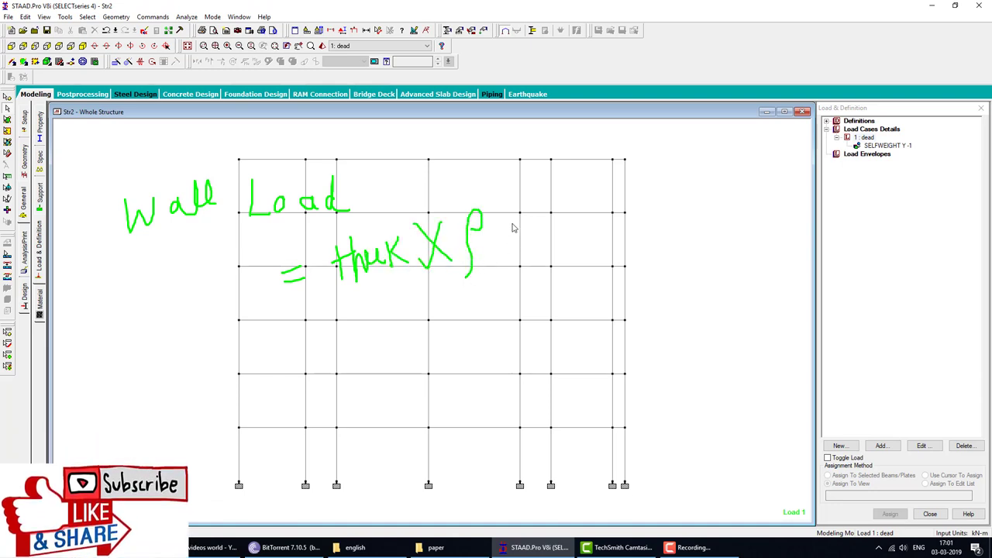
{"action": "mouse_move", "coordinate": [516, 206]}
{"action": "left_mouse_down"}
{"action": "mouse_move", "coordinate": [503, 236]}
{"action": "mouse_move", "coordinate": [519, 232]}
{"action": "left_mouse_up"}
{"action": "left_click_drag", "start_coordinate": [521, 189], "coordinate": [531, 223]}
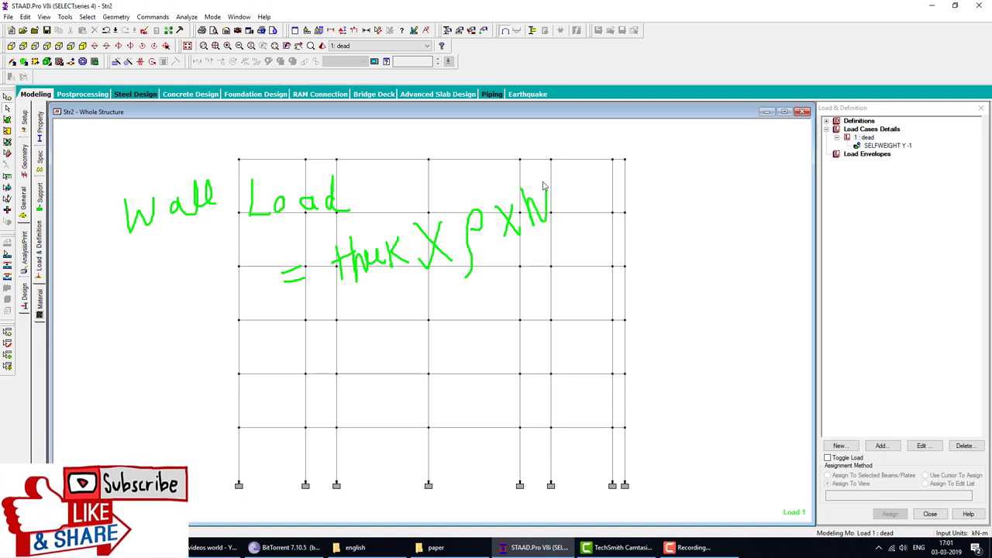
Step: Write the values 0.23 × 20 × 3.0 below the formula, then clear the sketch and open Start
{"action": "mouse_move", "coordinate": [307, 337]}
{"action": "left_mouse_down"}
{"action": "mouse_move", "coordinate": [338, 343]}
{"action": "mouse_move", "coordinate": [359, 324]}
{"action": "mouse_move", "coordinate": [404, 329]}
{"action": "mouse_move", "coordinate": [400, 341]}
{"action": "mouse_move", "coordinate": [470, 317]}
{"action": "left_mouse_up"}
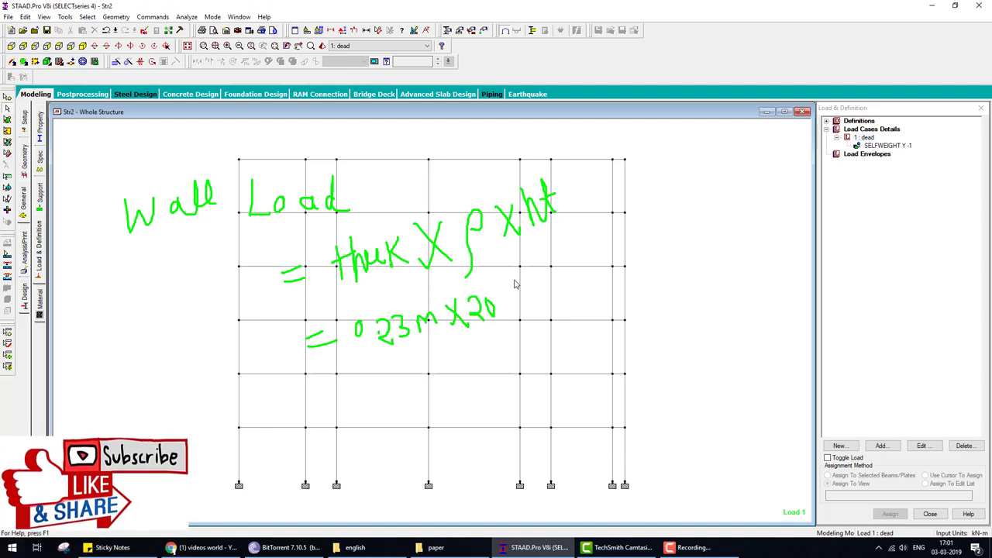
{"action": "mouse_move", "coordinate": [499, 277]}
{"action": "left_mouse_down"}
{"action": "mouse_move", "coordinate": [519, 304]}
{"action": "mouse_move", "coordinate": [509, 309]}
{"action": "mouse_move", "coordinate": [552, 285]}
{"action": "left_mouse_up"}
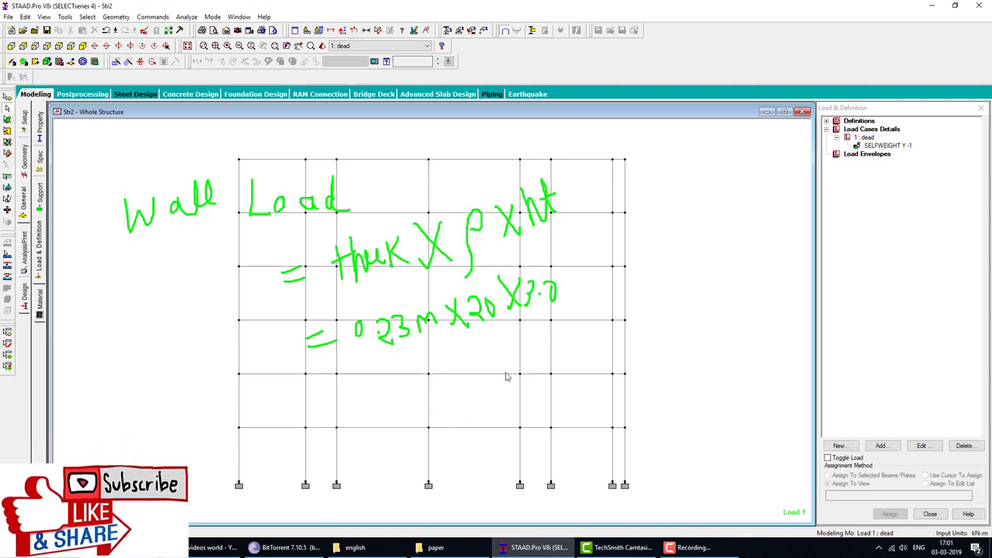
{"action": "key", "text": "super"}
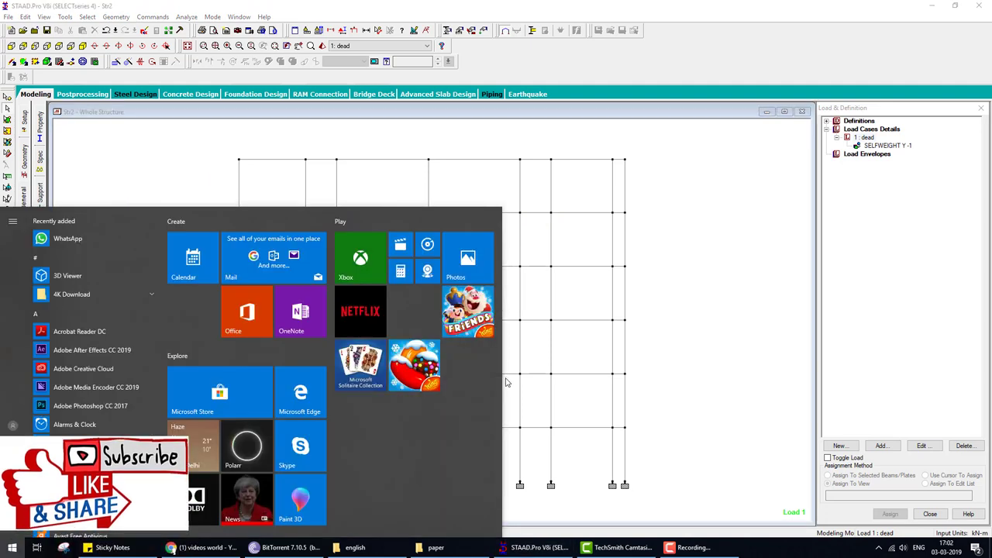
Step: Compute .23*3*20 = 13.8 in Calculator, then close it
{"action": "key", "text": "super"}
{"action": "key", "text": "super"}
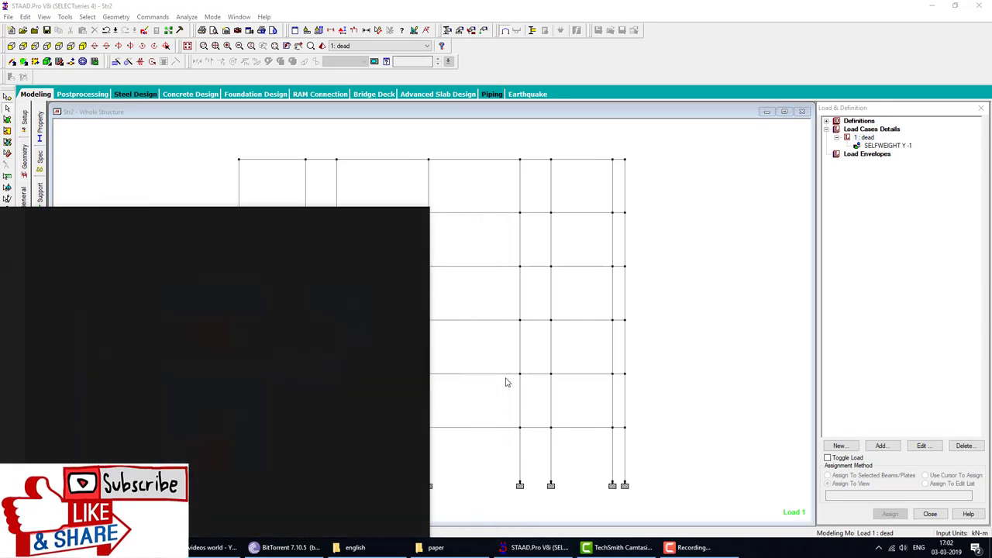
{"action": "type", "text": "calc"}
{"action": "key", "text": "Return"}
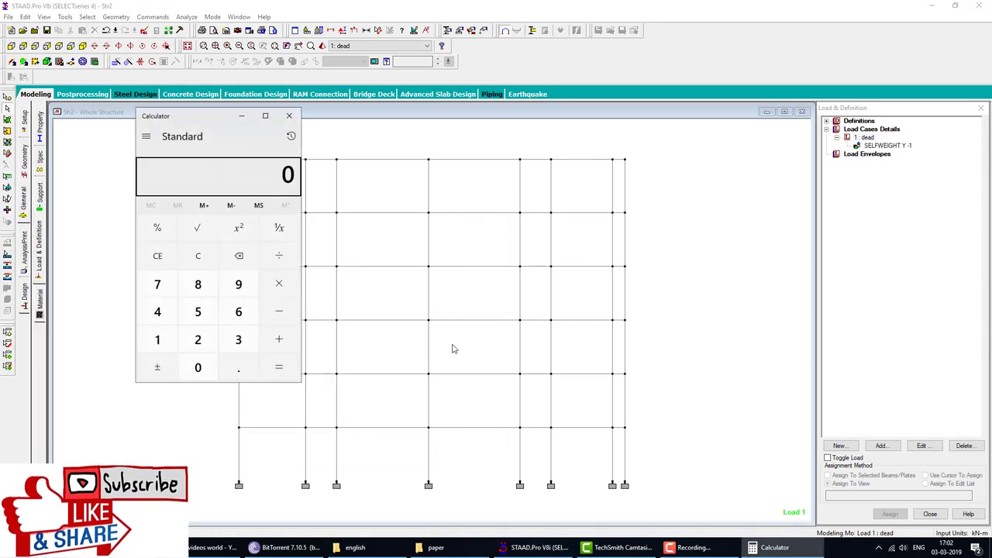
{"action": "type", "text": ".23*3"}
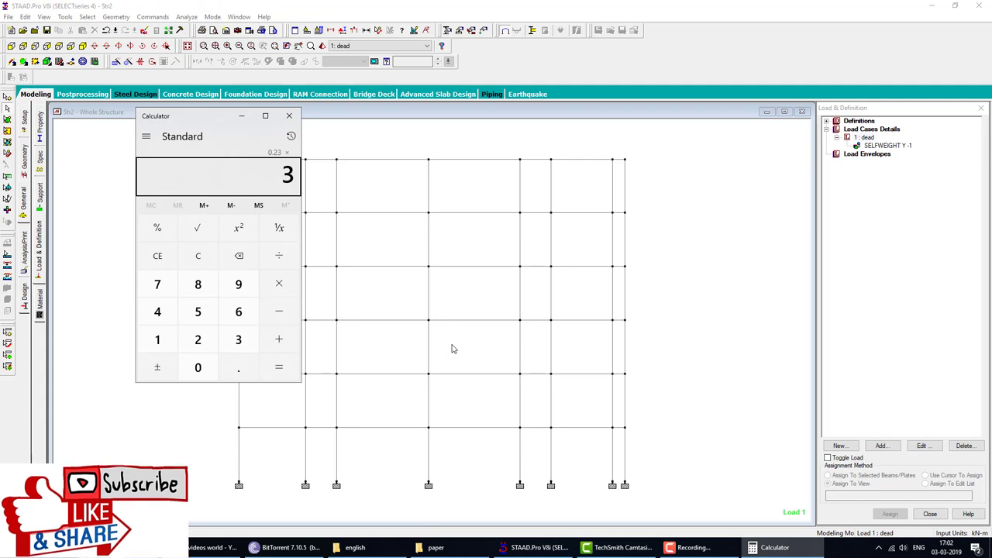
{"action": "type", "text": "*20"}
{"action": "key", "text": "Return"}
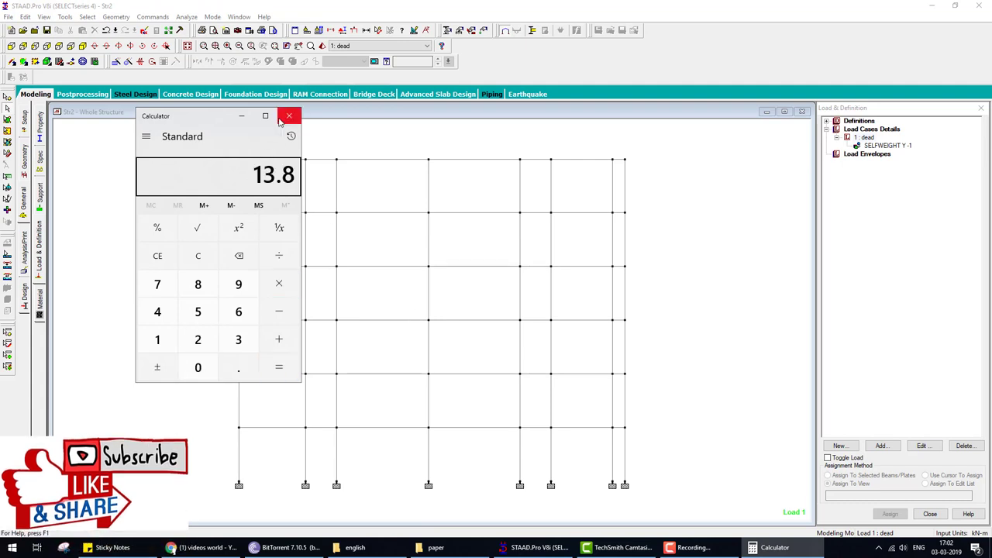
{"action": "left_click", "coordinate": [290, 116]}
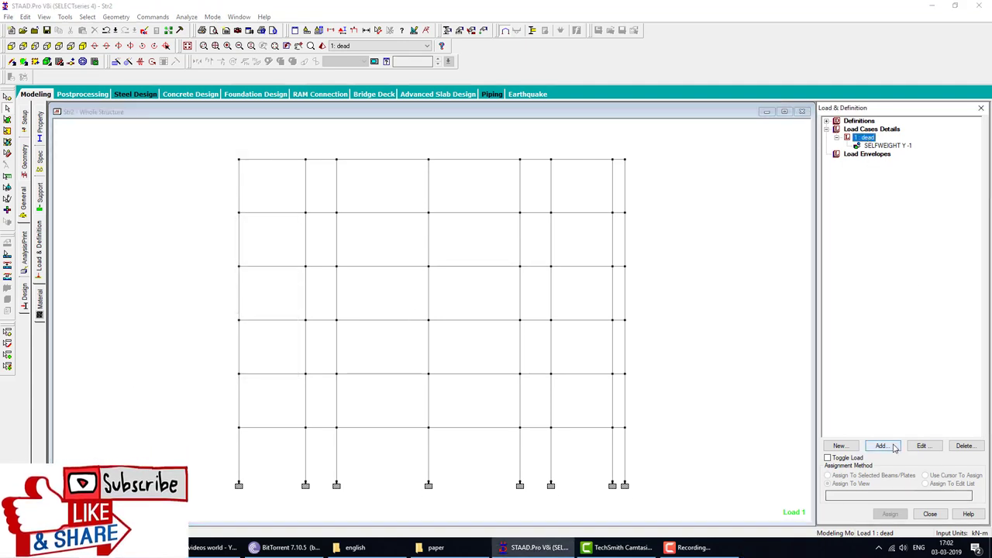
Step: Add a uniform force member load with W1 = -13.8 kN/m to the dead case
{"action": "left_click", "coordinate": [896, 448]}
{"action": "left_click", "coordinate": [279, 138]}
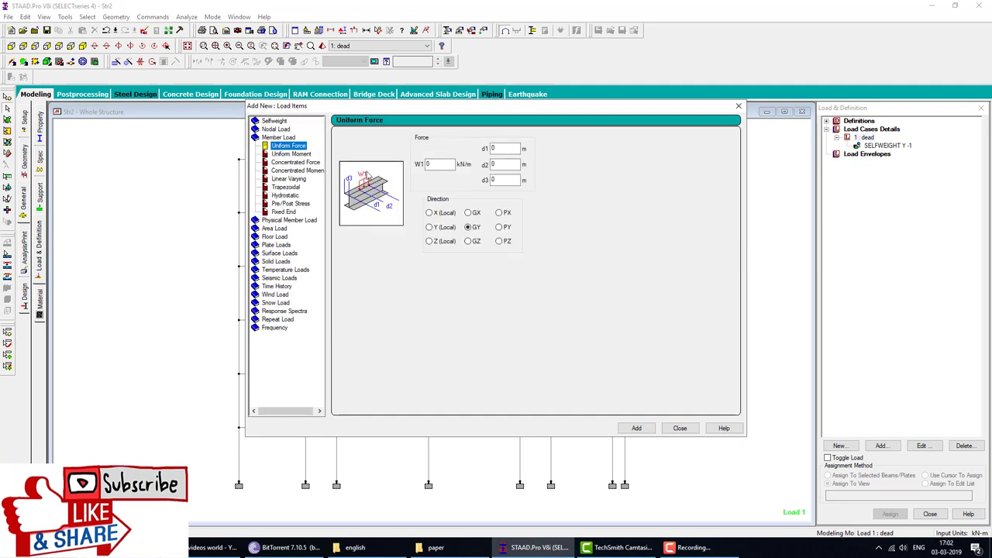
{"action": "double_click", "coordinate": [439, 164]}
{"action": "type", "text": "-13.8"}
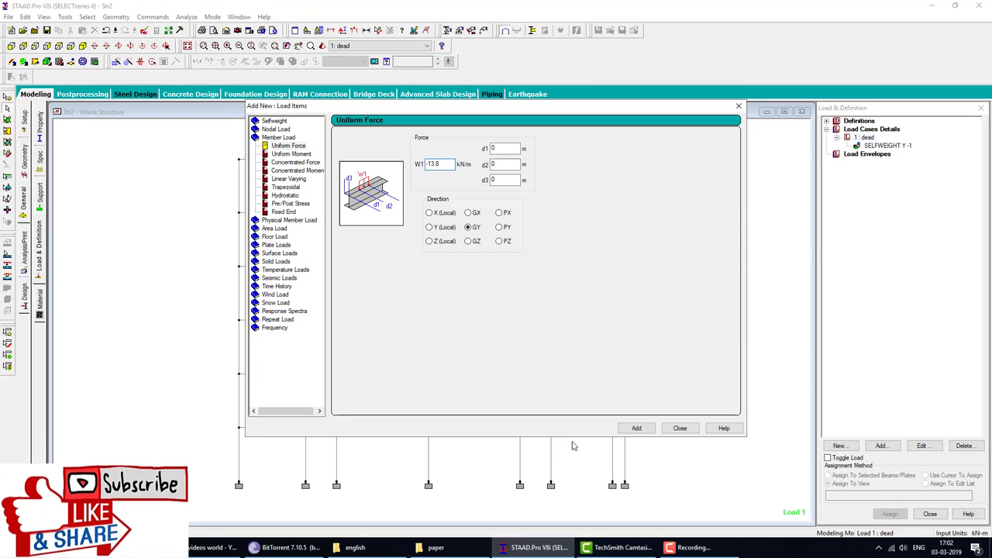
{"action": "left_click", "coordinate": [636, 428]}
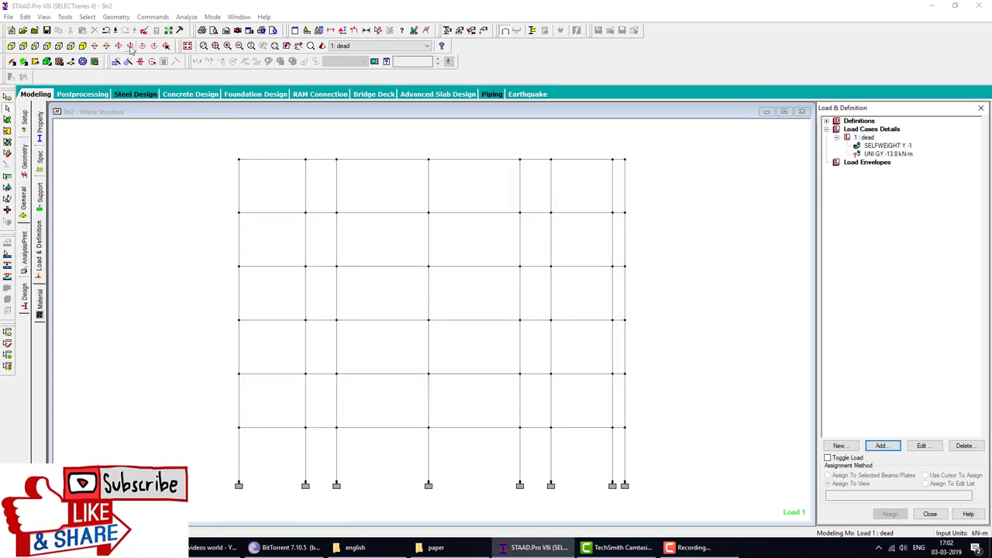
Step: In isometric view, select all beams parallel to X and Z
{"action": "left_click", "coordinate": [83, 46]}
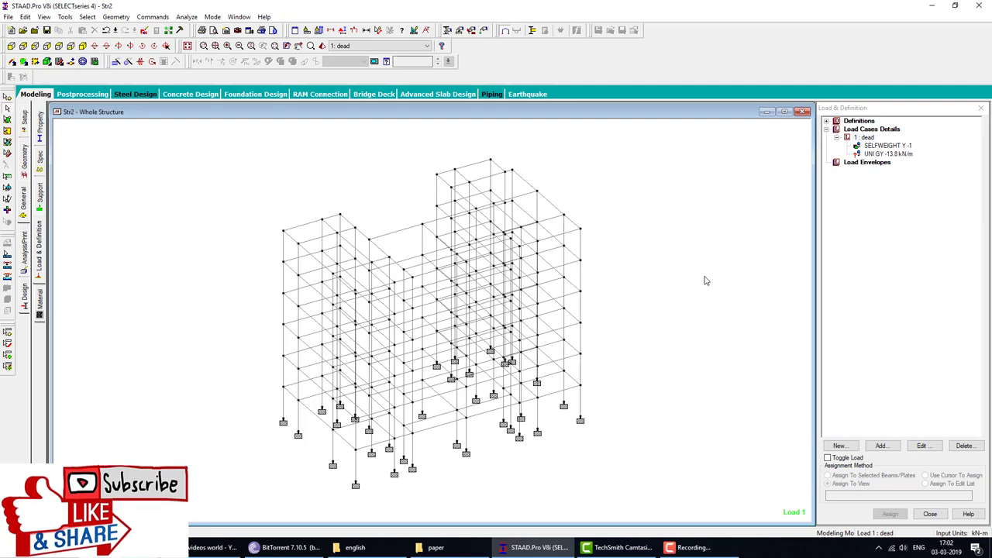
{"action": "scroll", "coordinate": [682, 280], "scroll_direction": "down", "scroll_amount": 1}
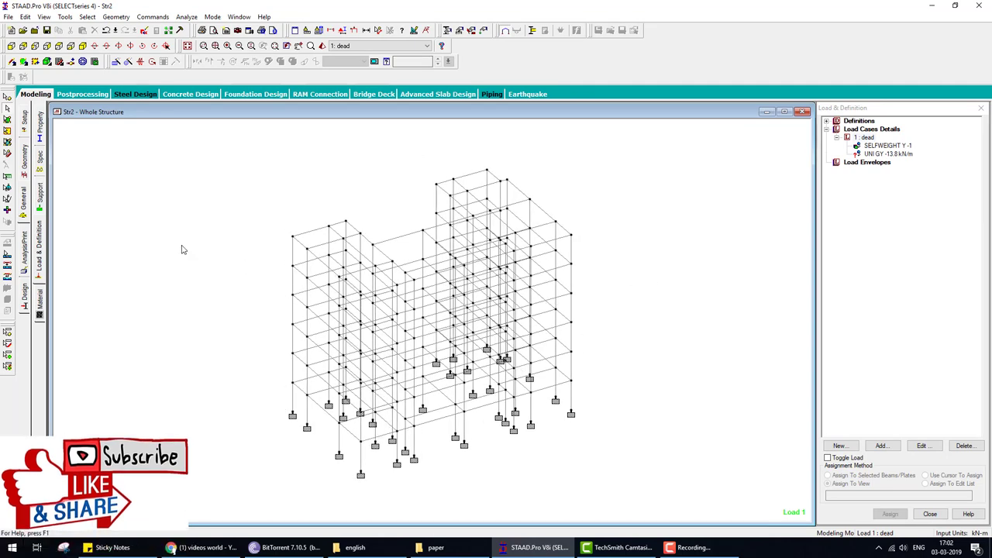
{"action": "scroll", "coordinate": [244, 248], "scroll_direction": "down", "scroll_amount": 1}
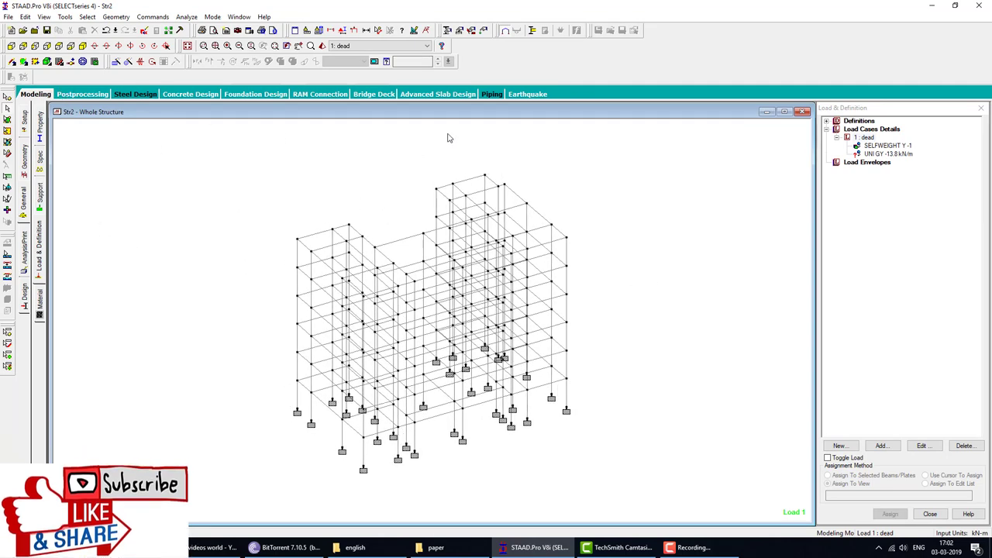
{"action": "left_click", "coordinate": [87, 16]}
{"action": "mouse_move", "coordinate": [113, 201]}
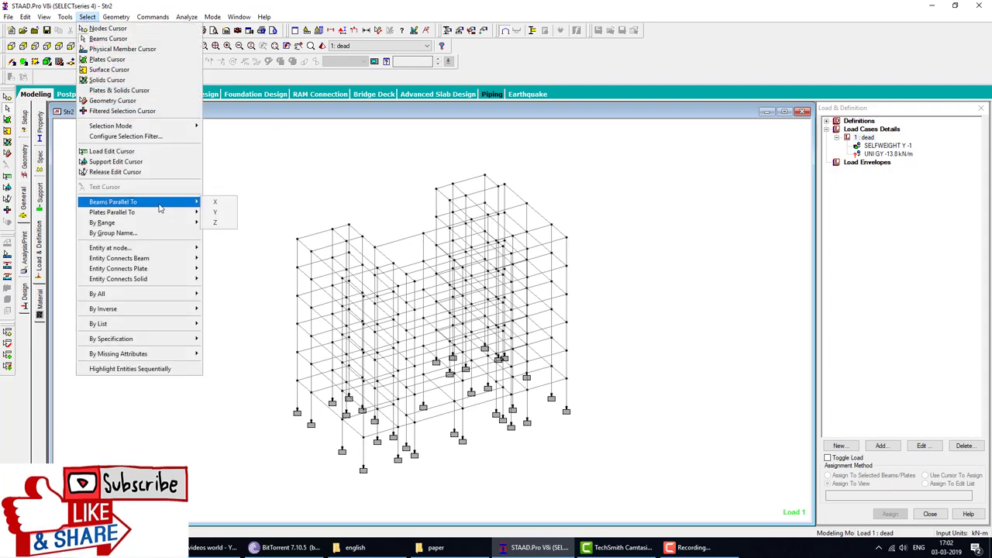
{"action": "left_click", "coordinate": [217, 201]}
{"action": "left_click", "coordinate": [87, 16]}
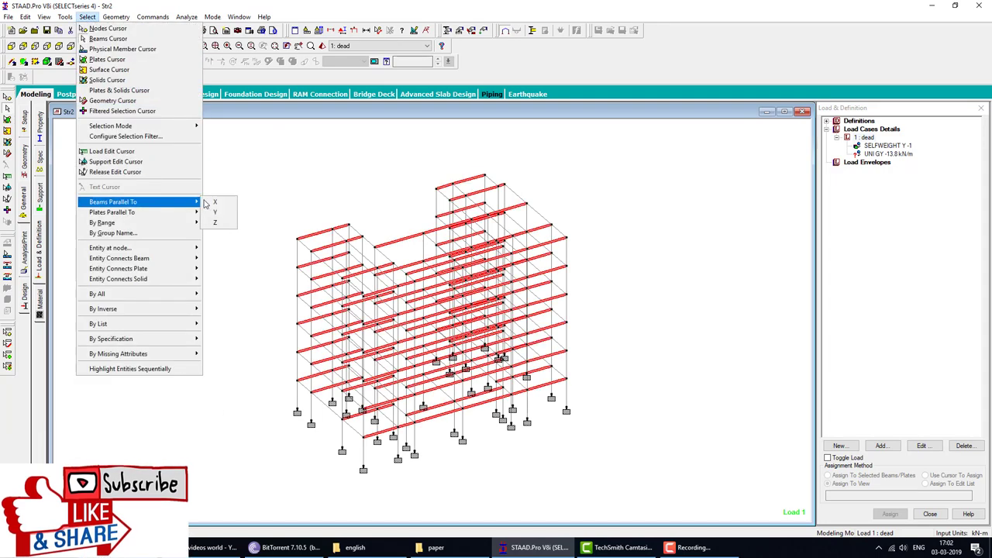
{"action": "left_click", "coordinate": [217, 220]}
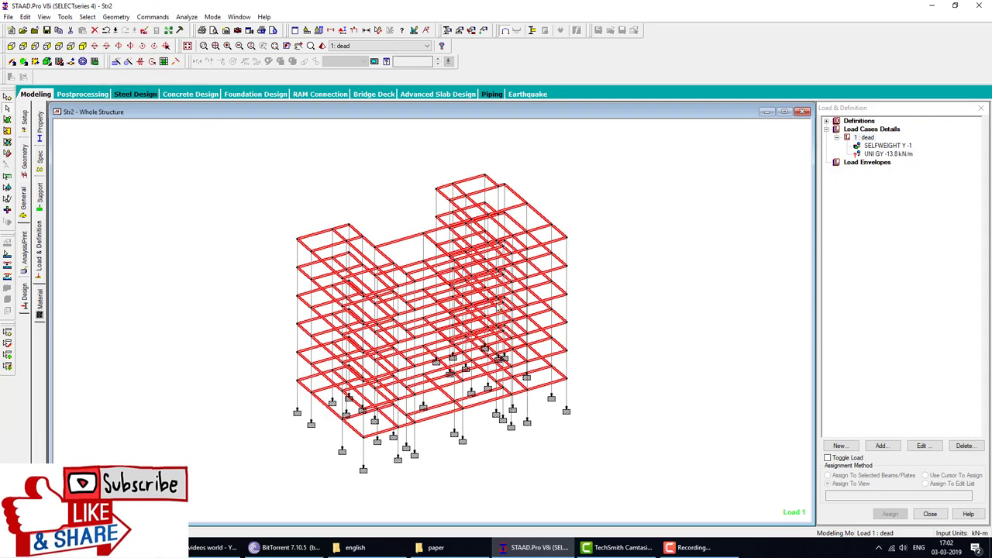
Step: Assign the -13.8 kN/m load to the selected beams, then window-select the top floor
{"action": "left_click", "coordinate": [903, 154]}
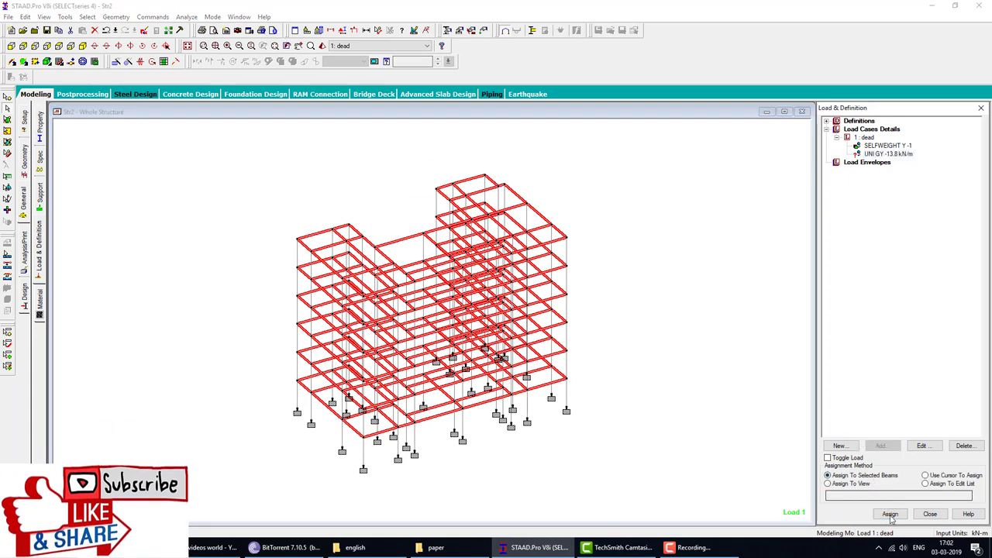
{"action": "left_click", "coordinate": [890, 514]}
{"action": "left_click", "coordinate": [915, 351]}
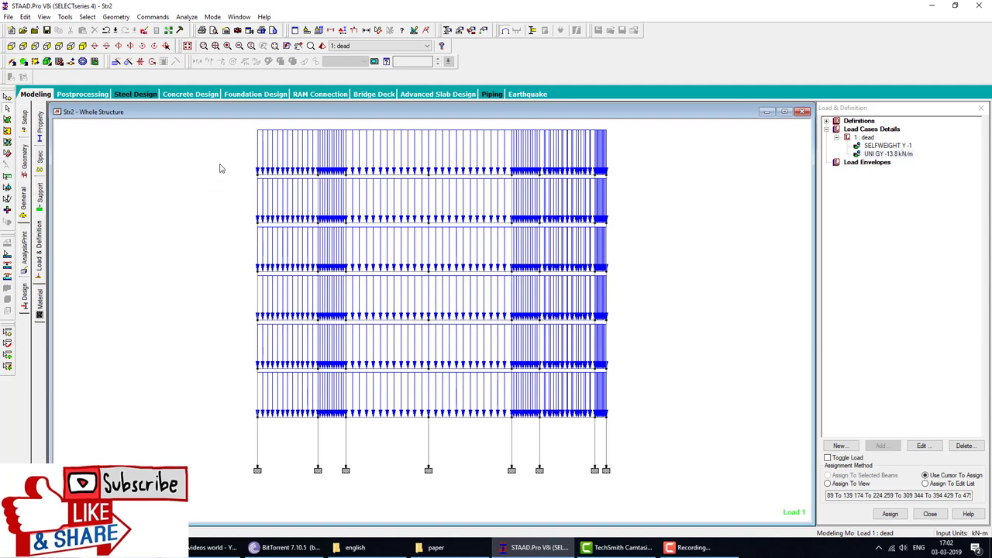
{"action": "left_click_drag", "start_coordinate": [206, 150], "coordinate": [659, 193]}
{"action": "right_click", "coordinate": [661, 178]}
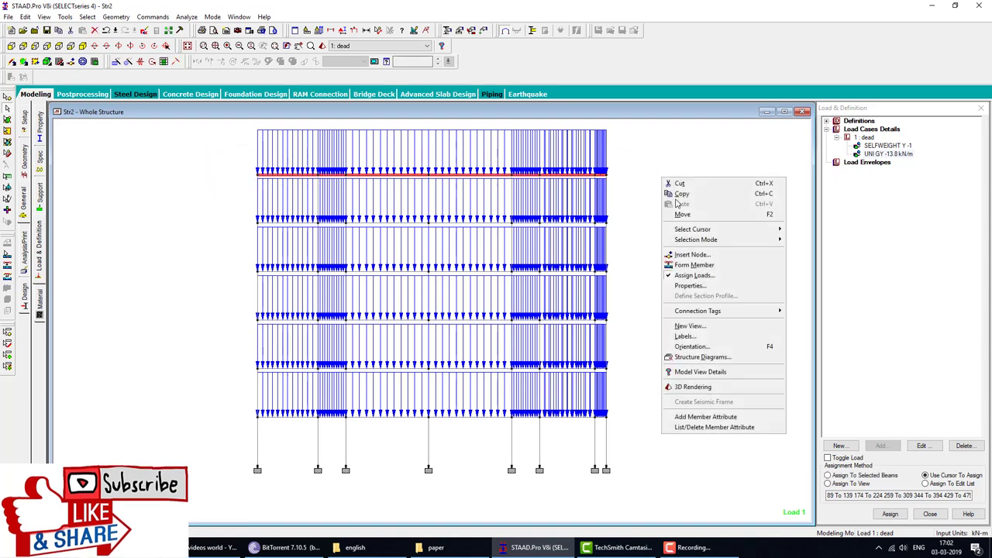
Step: Display the selected floor alone in the active window, select all its beams, and pick UNI GY -13.8 kN/m
{"action": "left_click", "coordinate": [694, 326]}
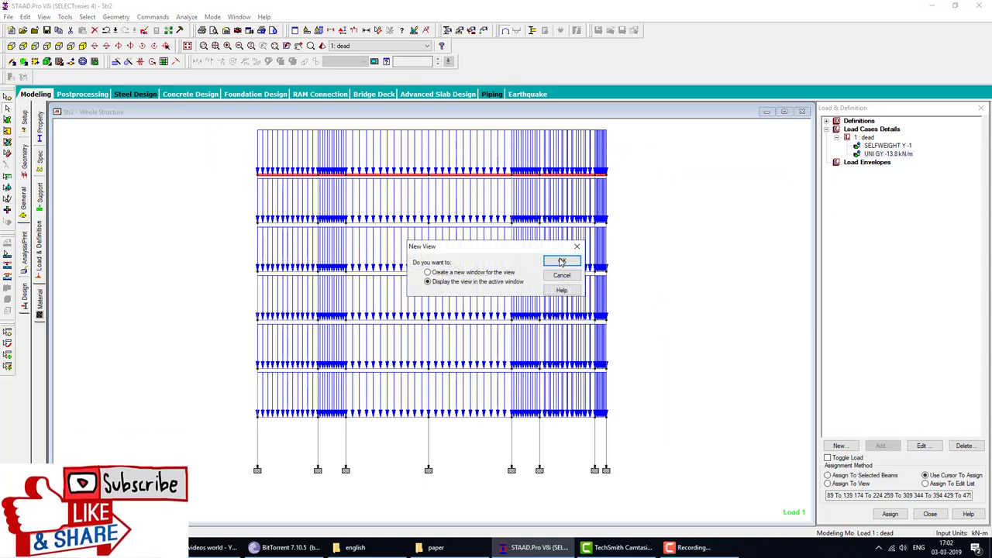
{"action": "left_click", "coordinate": [562, 263]}
{"action": "left_click", "coordinate": [94, 46]}
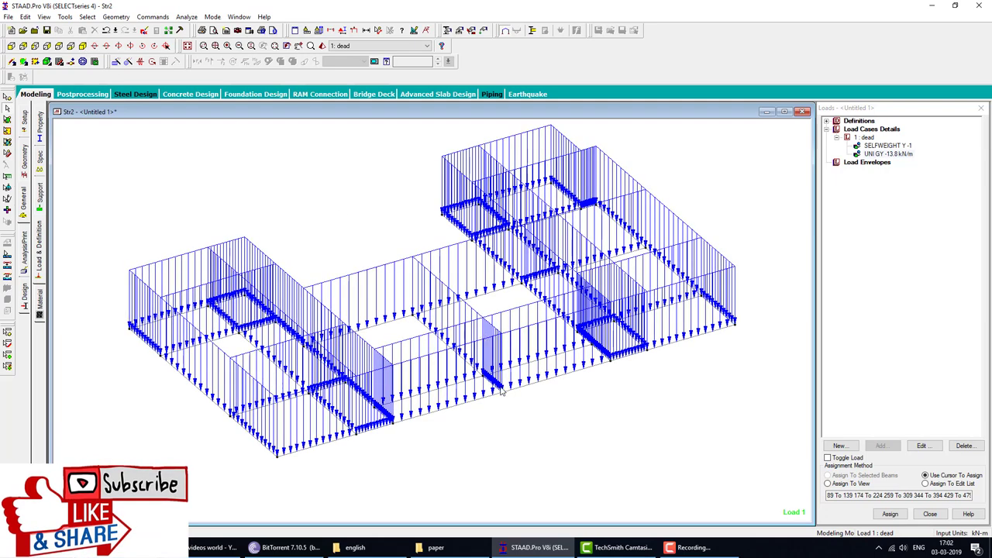
{"action": "scroll", "coordinate": [503, 391], "scroll_direction": "down", "scroll_amount": 1}
{"action": "scroll", "coordinate": [682, 382], "scroll_direction": "down", "scroll_amount": 1}
{"action": "scroll", "coordinate": [686, 380], "scroll_direction": "down", "scroll_amount": 1}
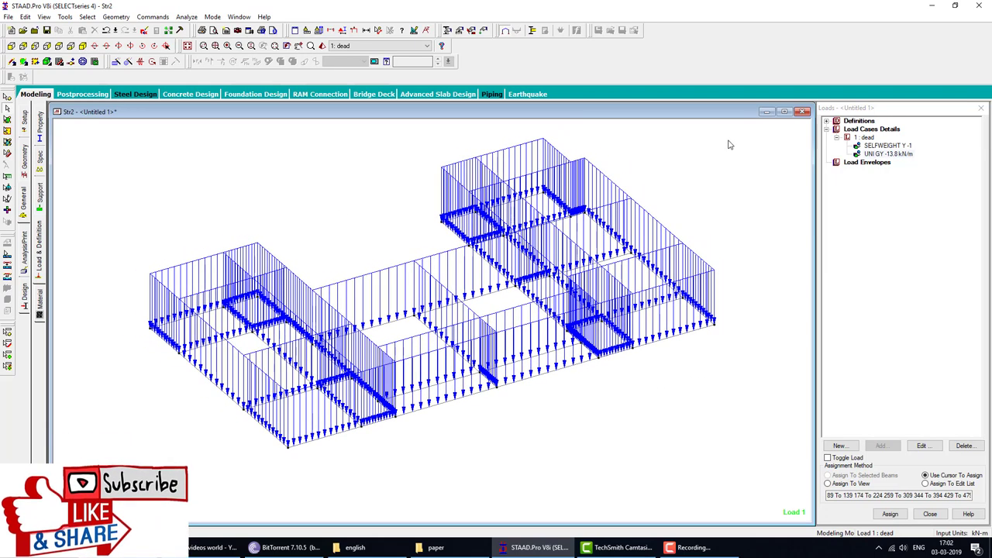
{"action": "key", "text": "ctrl+a"}
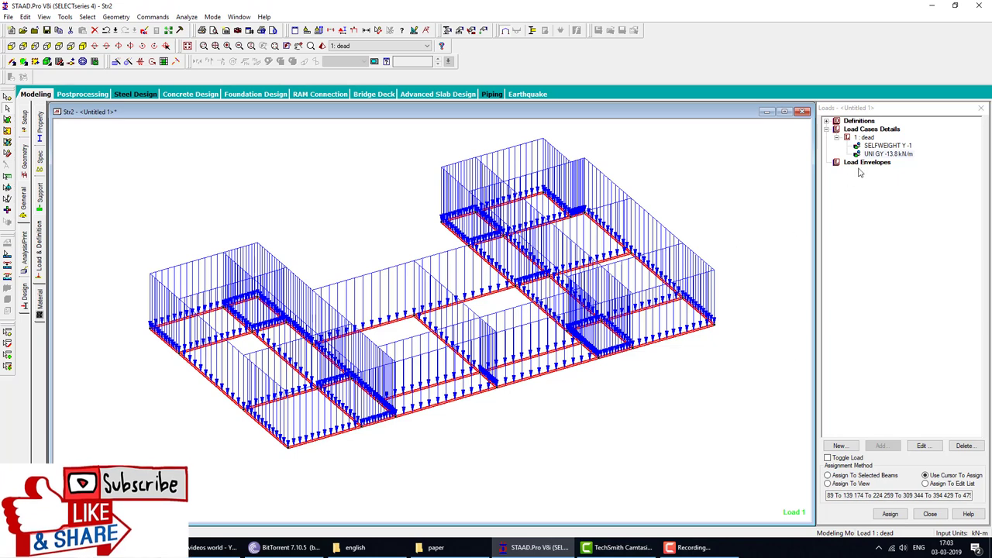
{"action": "left_click", "coordinate": [878, 154]}
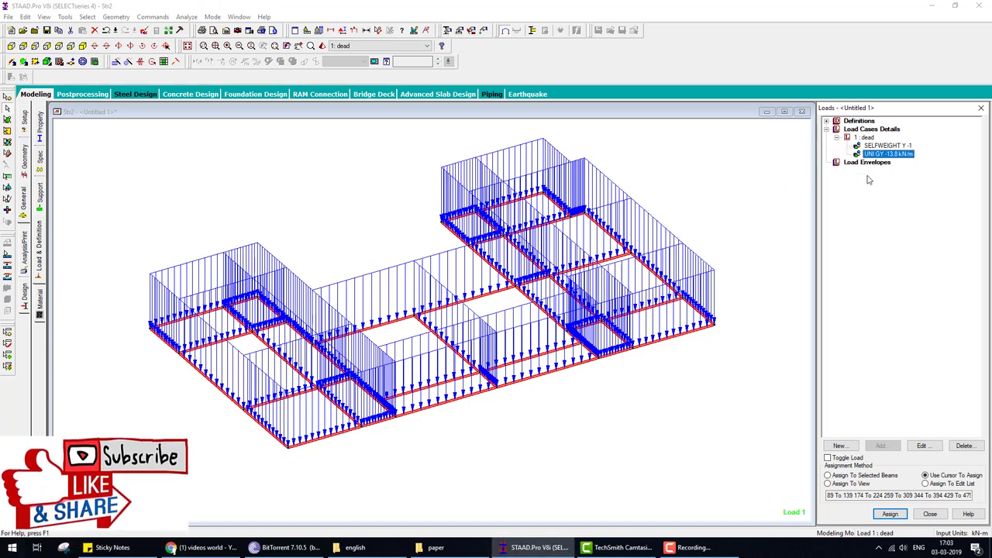
Step: Toggle the -13.8 kN/m load off the floor's selected beams, confirming with Yes
{"action": "left_click", "coordinate": [835, 463]}
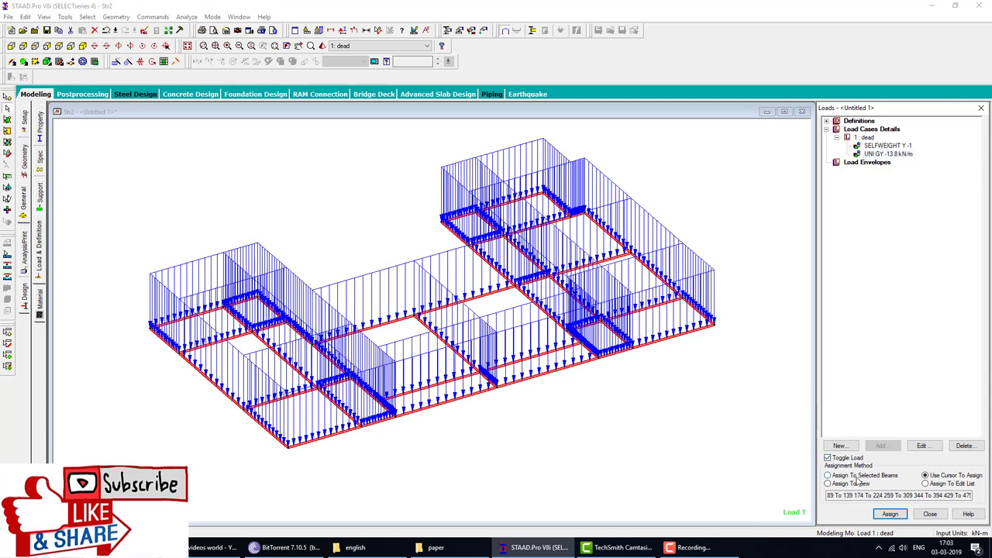
{"action": "left_click", "coordinate": [890, 515]}
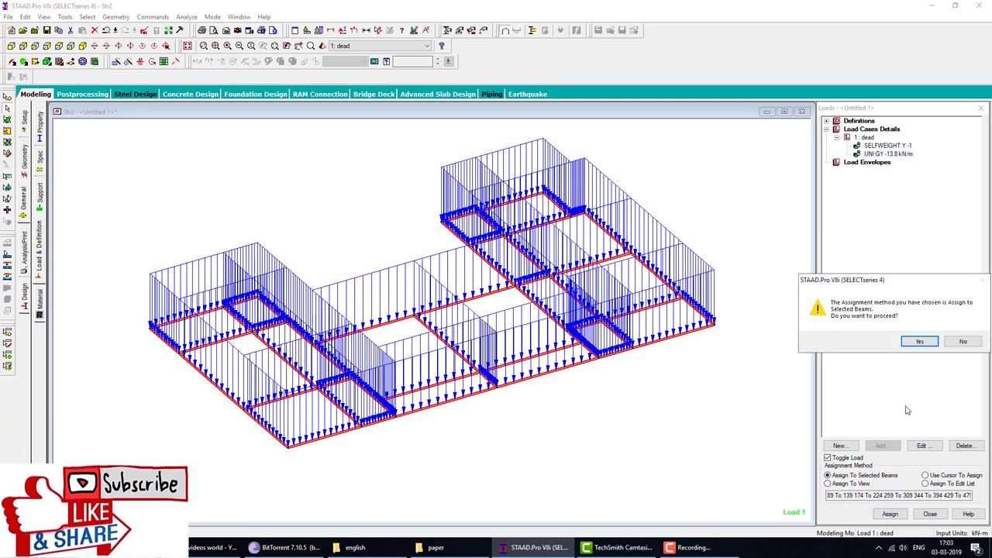
{"action": "left_click", "coordinate": [855, 340]}
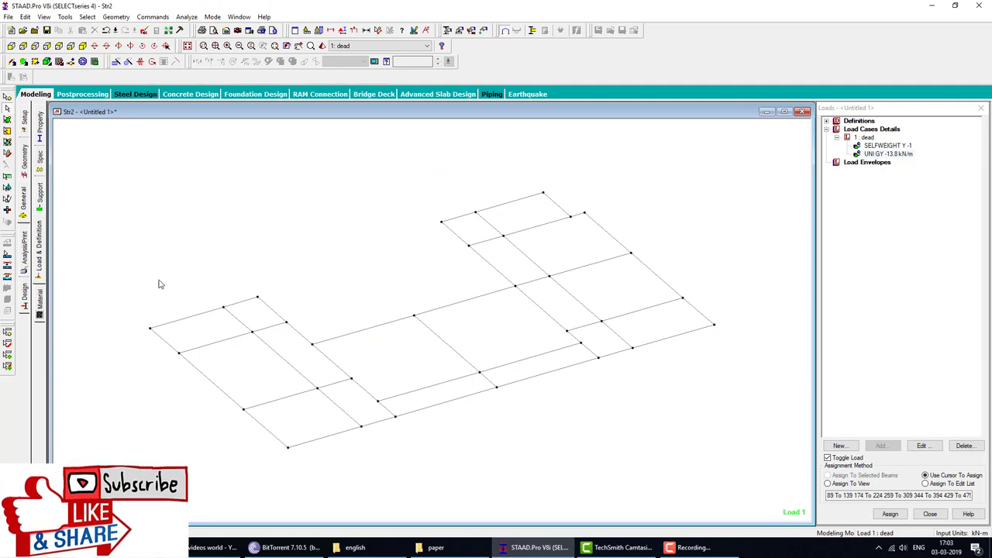
Step: Sketch an annotation over the left-end beams, then clear it
{"action": "left_click_drag", "start_coordinate": [150, 327], "coordinate": [173, 307]}
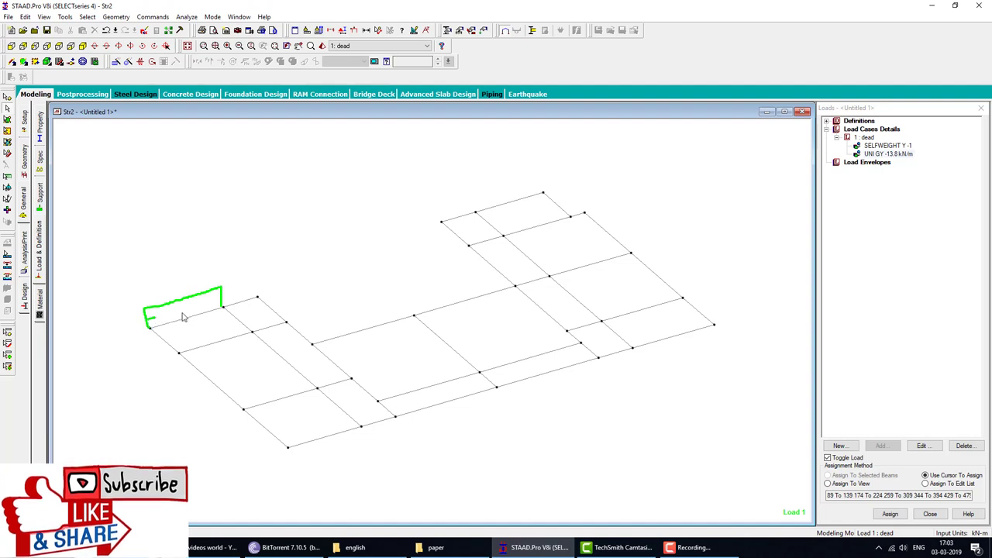
{"action": "mouse_move", "coordinate": [183, 315]}
{"action": "left_mouse_down"}
{"action": "mouse_move", "coordinate": [206, 303]}
{"action": "mouse_move", "coordinate": [159, 322]}
{"action": "left_mouse_up"}
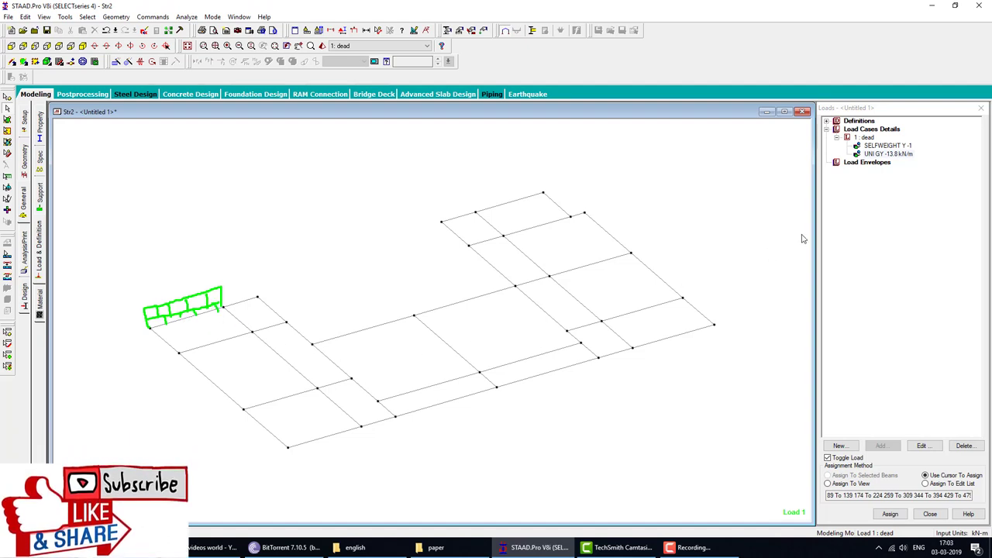
{"action": "key", "text": "Escape"}
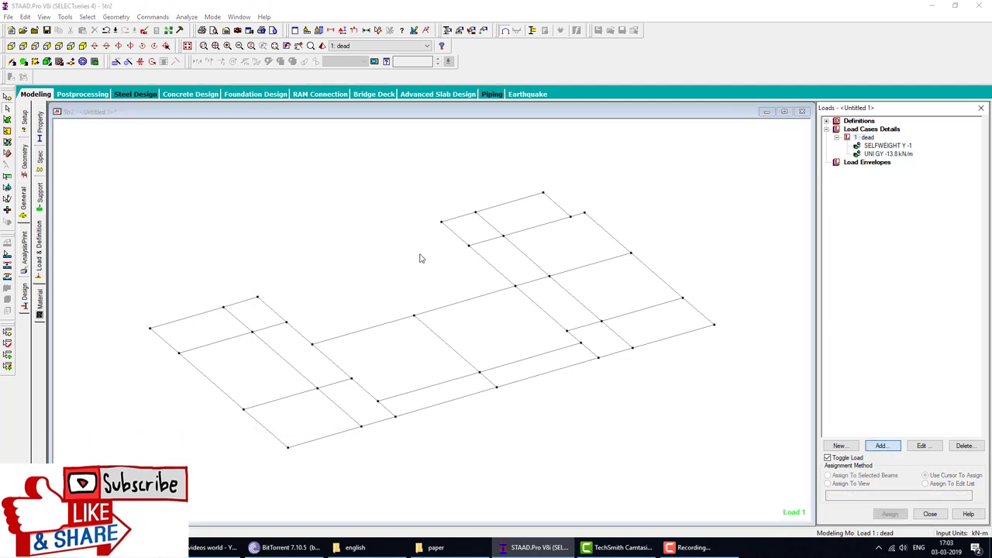
Step: Add a uniform force member load with W1 = -4 kN/m to the dead case
{"action": "left_click", "coordinate": [293, 146]}
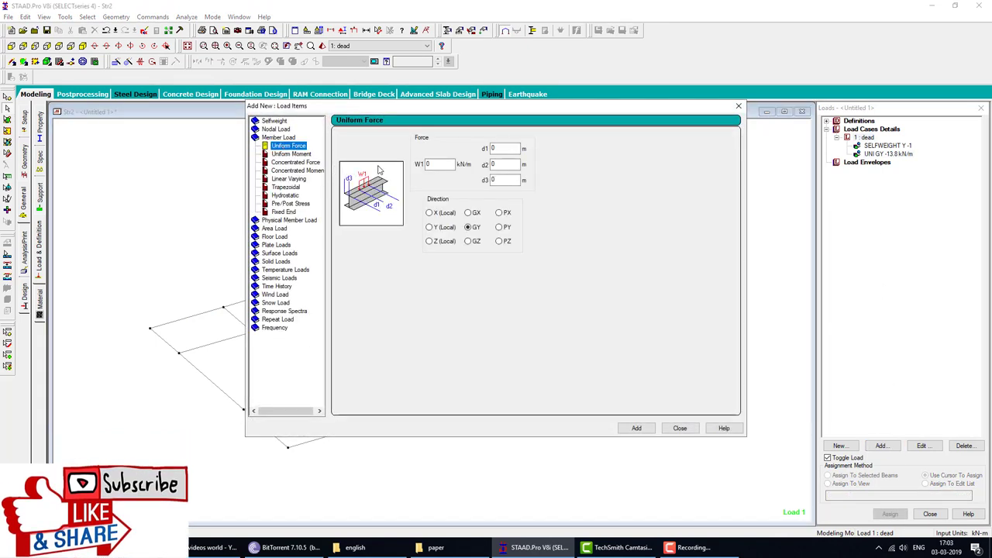
{"action": "type", "text": "-4"}
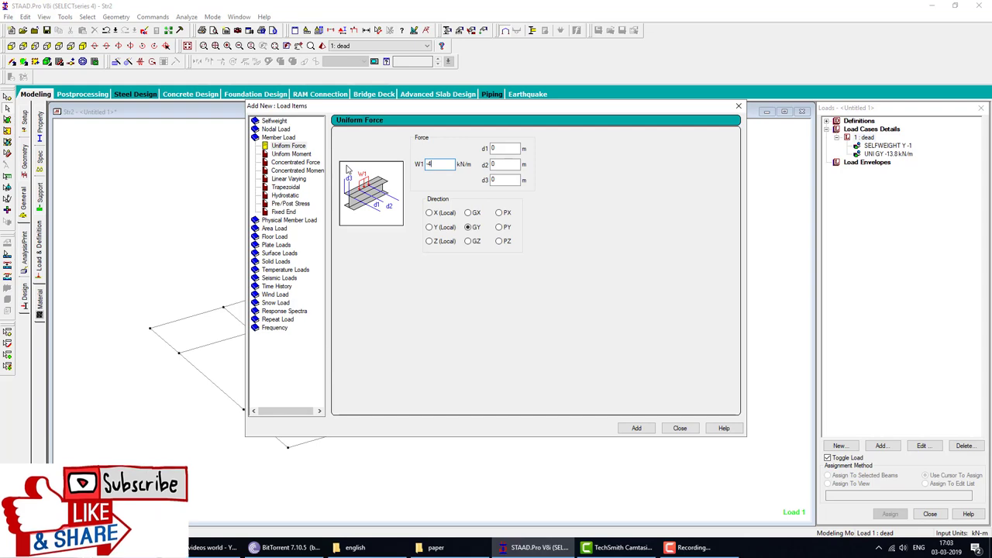
{"action": "left_click", "coordinate": [628, 429]}
{"action": "left_click", "coordinate": [680, 428]}
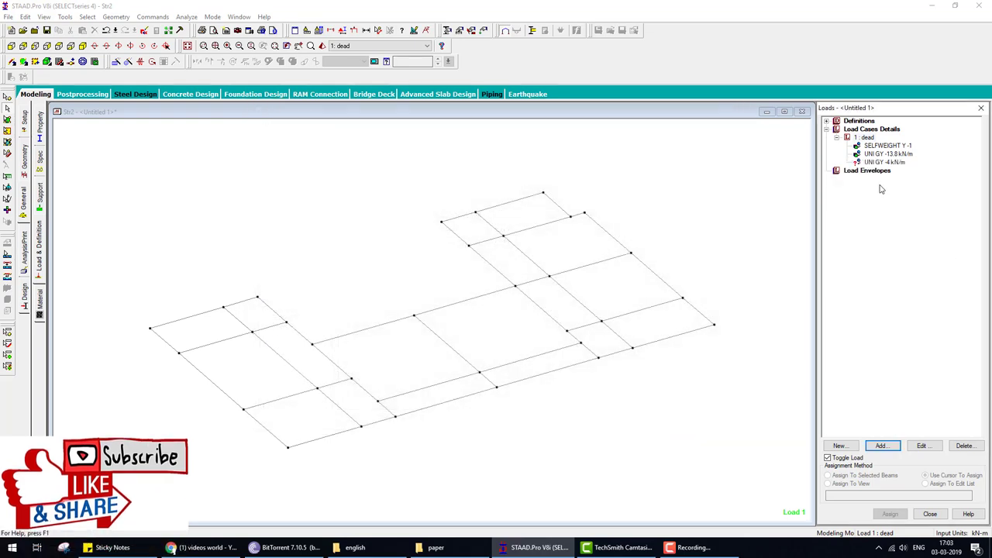
Step: With Toggle Load off, assign the -4 kN/m load to the rear, right and lower-right edge beams
{"action": "left_click", "coordinate": [828, 458]}
{"action": "left_click", "coordinate": [891, 514]}
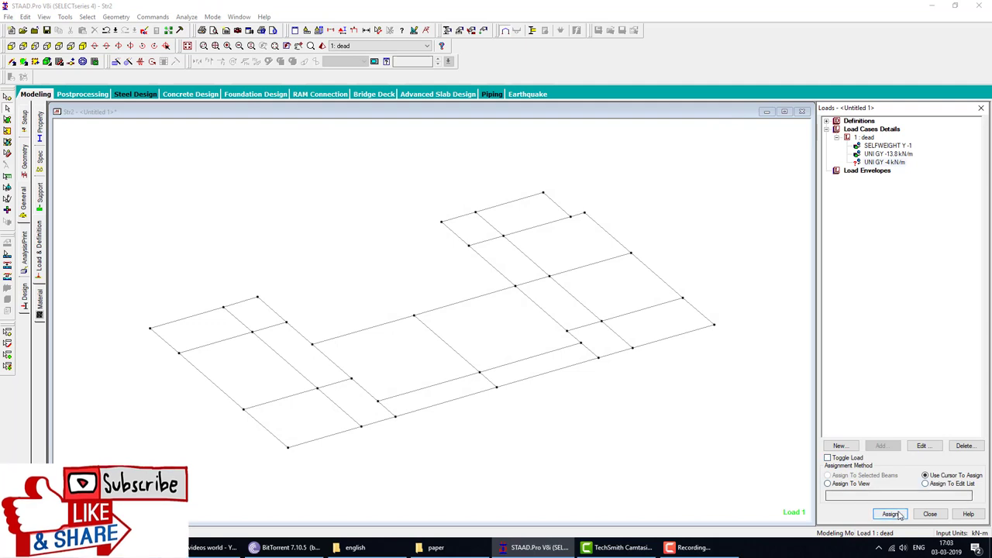
{"action": "left_click", "coordinate": [468, 215]}
{"action": "left_click", "coordinate": [508, 204]}
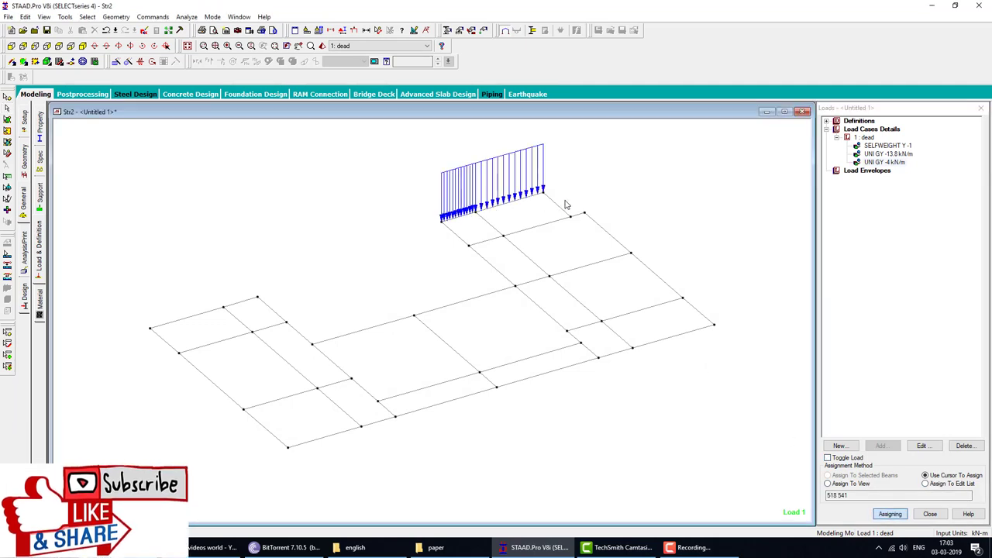
{"action": "left_click", "coordinate": [566, 212]}
{"action": "left_click", "coordinate": [578, 215]}
{"action": "left_click", "coordinate": [608, 233]}
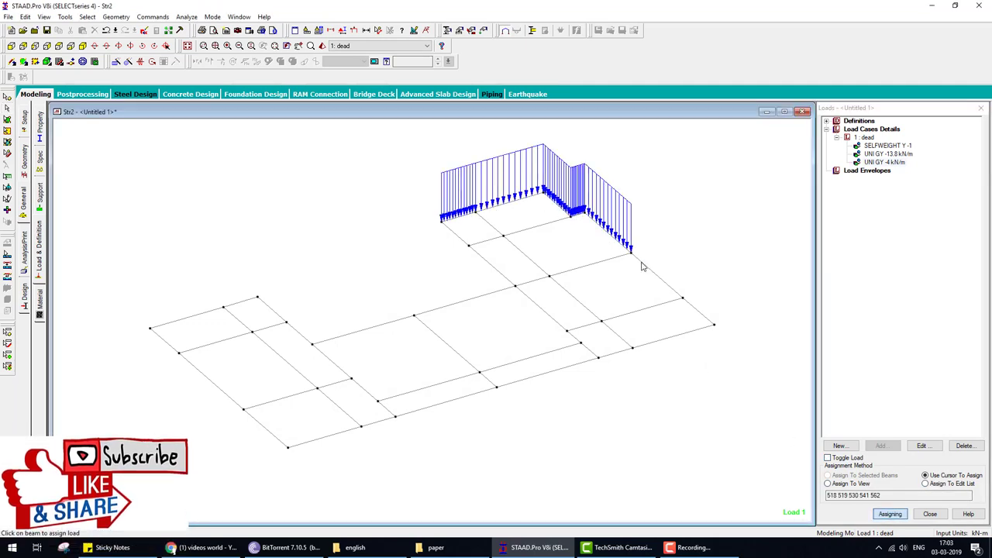
{"action": "left_click", "coordinate": [658, 276]}
{"action": "left_click", "coordinate": [698, 310]}
{"action": "left_click", "coordinate": [672, 335]}
{"action": "left_click", "coordinate": [620, 352]}
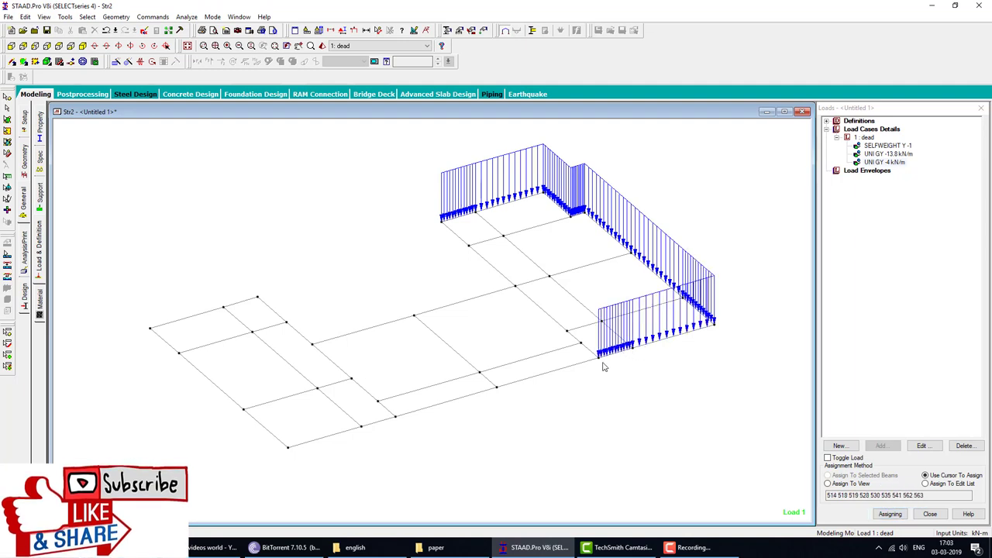
{"action": "left_click", "coordinate": [535, 375]}
Step: Apply the -4 kN/m load to the front, left-end and recess edge beams, then stop assigning
{"action": "left_click", "coordinate": [471, 391]}
{"action": "left_click", "coordinate": [329, 435]}
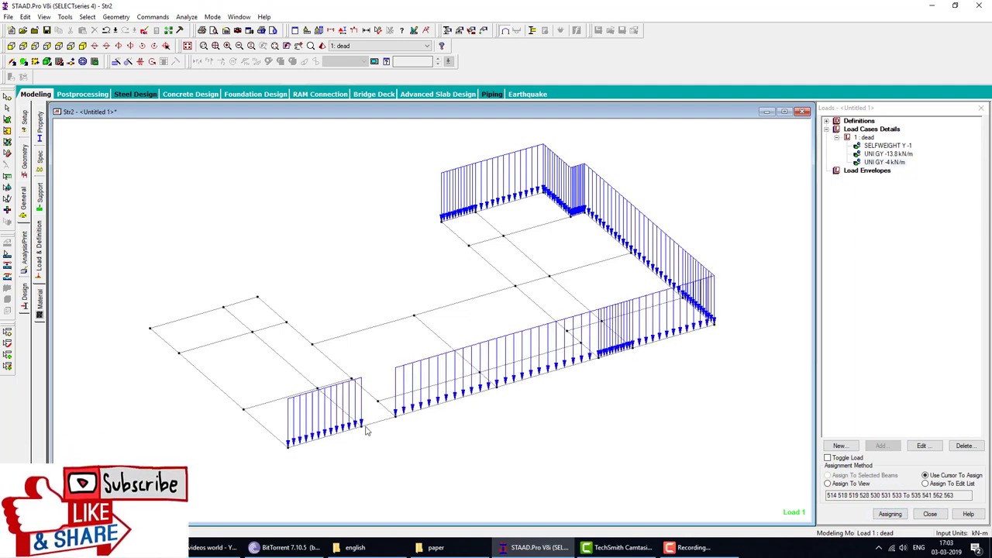
{"action": "left_click", "coordinate": [379, 421]}
{"action": "left_click", "coordinate": [263, 426]}
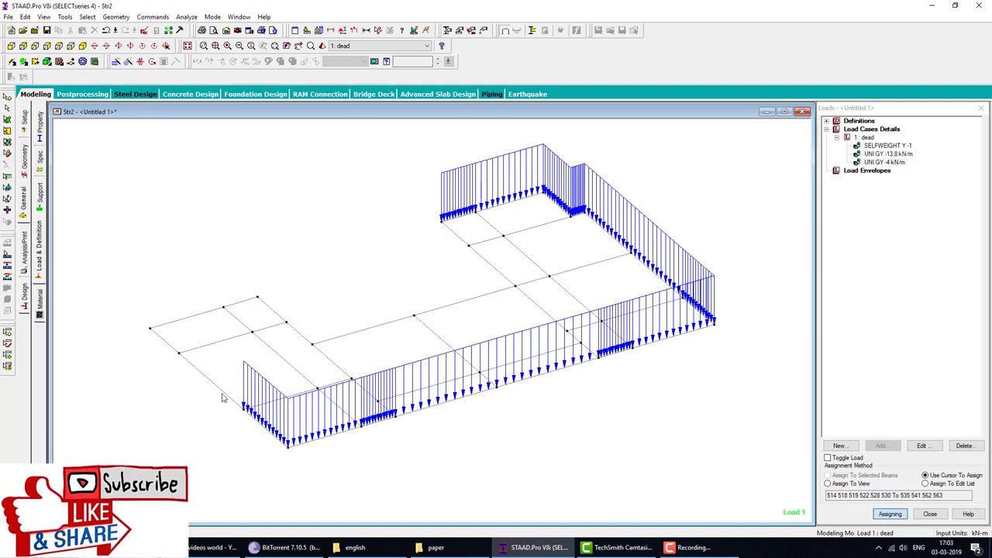
{"action": "left_click", "coordinate": [198, 369]}
{"action": "left_click", "coordinate": [164, 341]}
{"action": "left_click", "coordinate": [196, 319]}
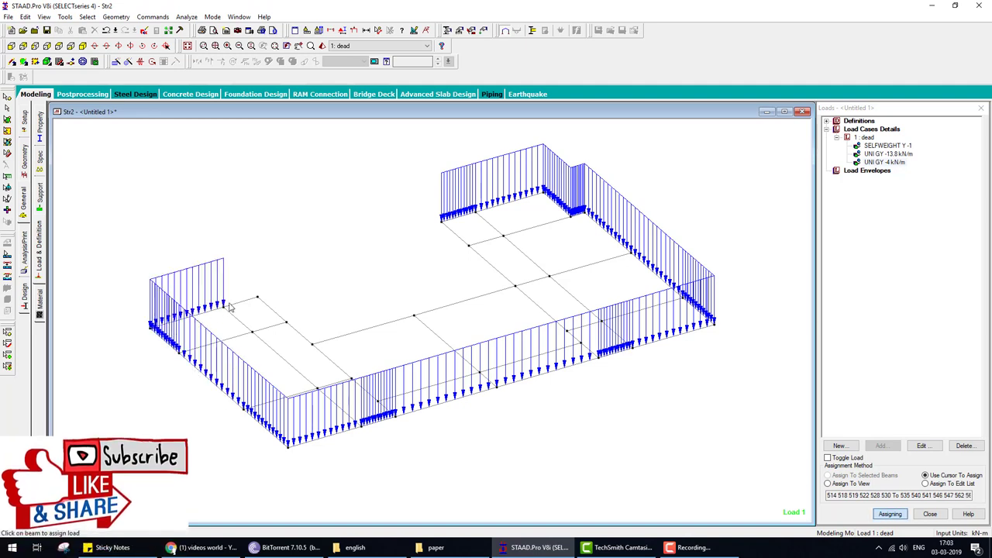
{"action": "left_click", "coordinate": [240, 303]}
{"action": "left_click", "coordinate": [278, 314]}
{"action": "left_click", "coordinate": [302, 335]}
{"action": "left_click", "coordinate": [354, 333]}
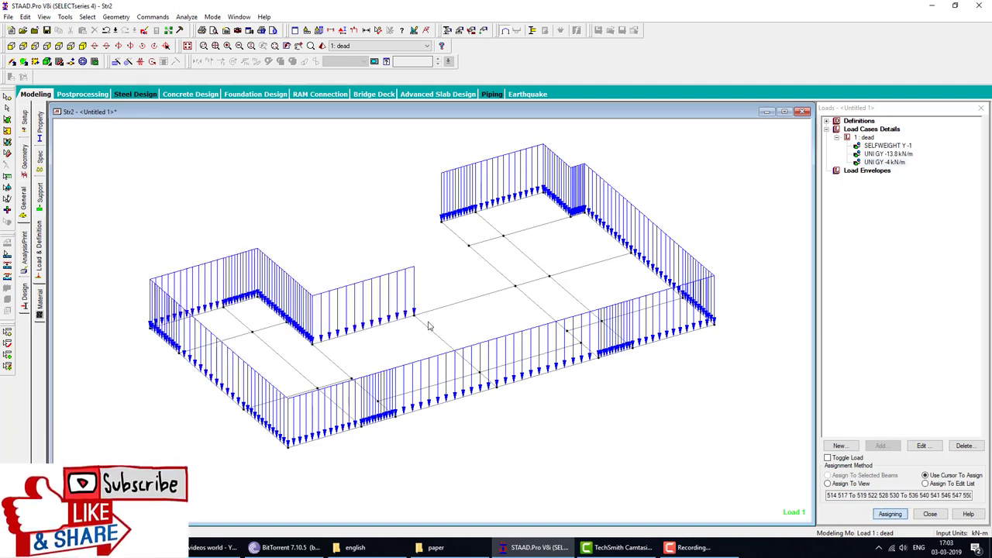
{"action": "left_click", "coordinate": [502, 289]}
{"action": "left_click", "coordinate": [471, 251]}
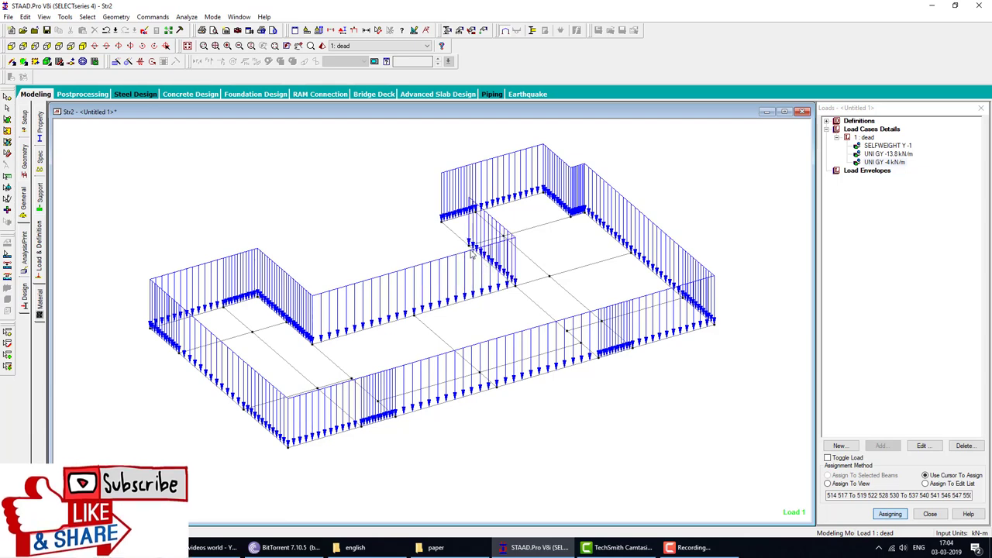
{"action": "left_click", "coordinate": [463, 244]}
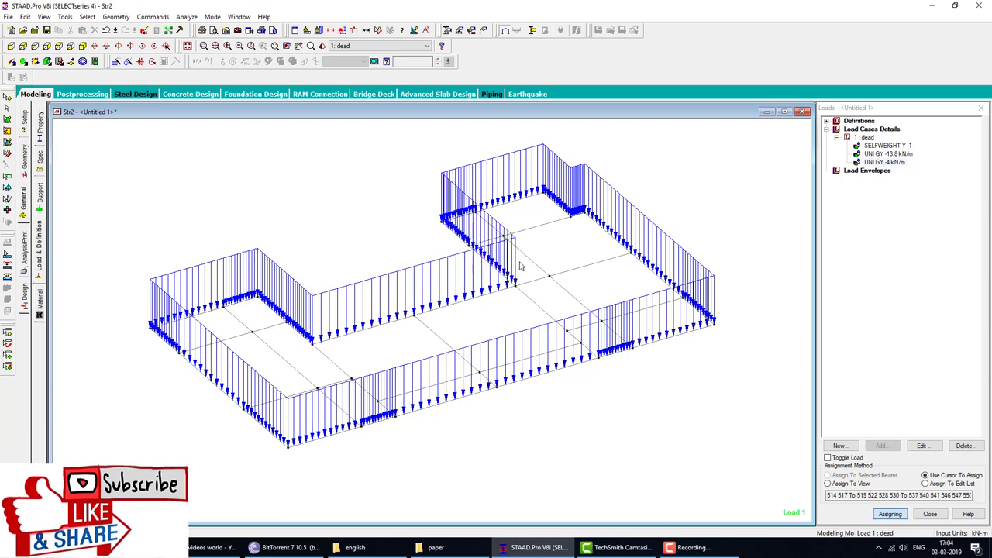
{"action": "left_click", "coordinate": [188, 47]}
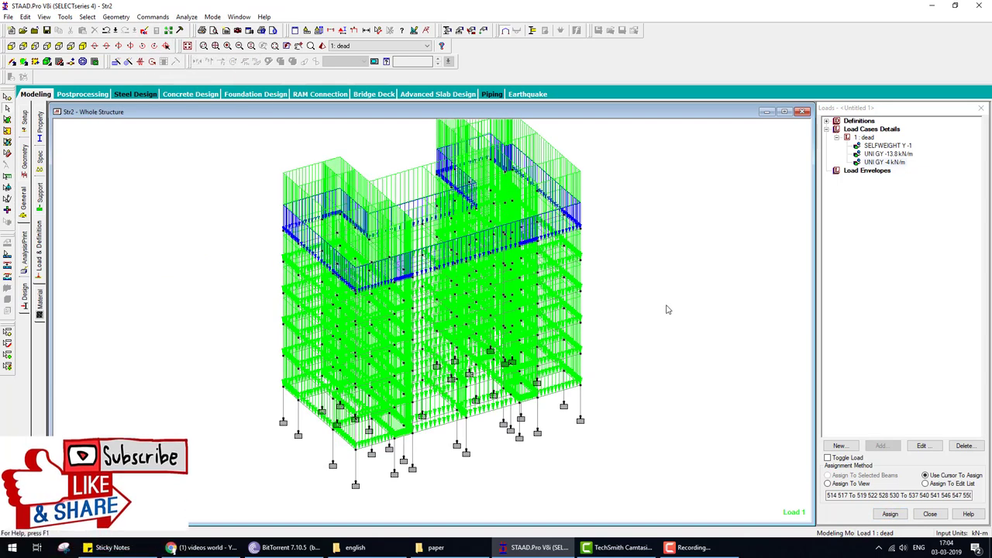
{"action": "left_click", "coordinate": [11, 46]}
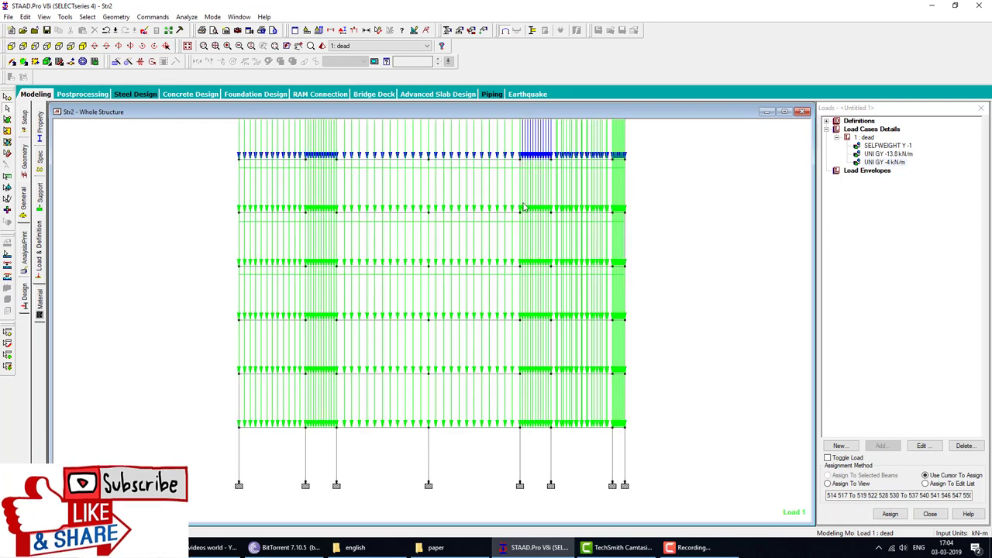
{"action": "left_click", "coordinate": [873, 137]}
{"action": "left_click", "coordinate": [451, 272]}
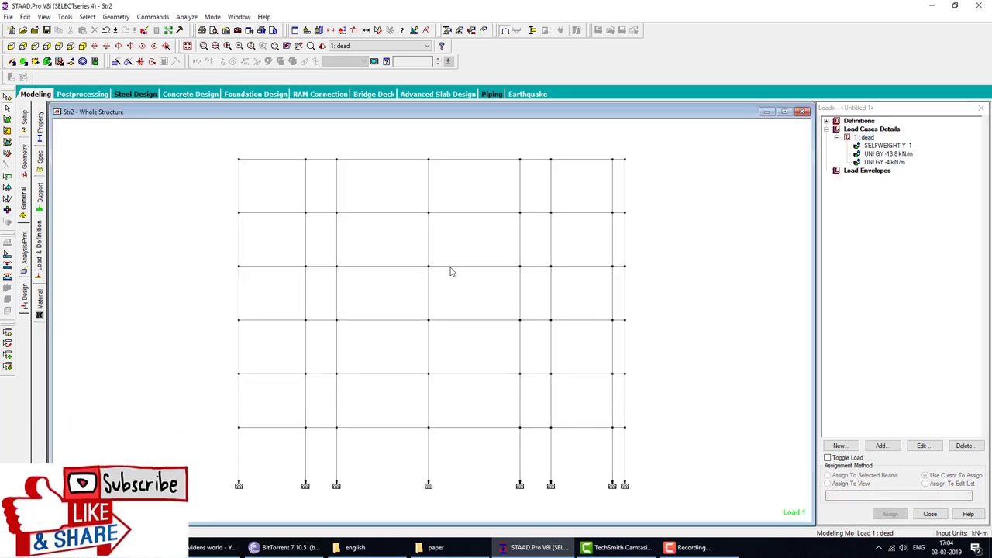
{"action": "left_click", "coordinate": [83, 47]}
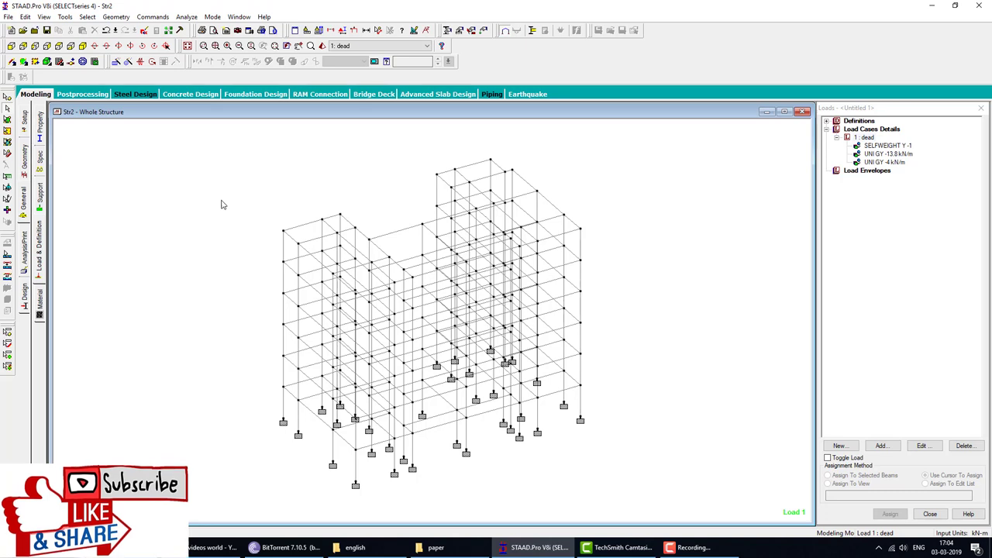
{"action": "left_click", "coordinate": [11, 45]}
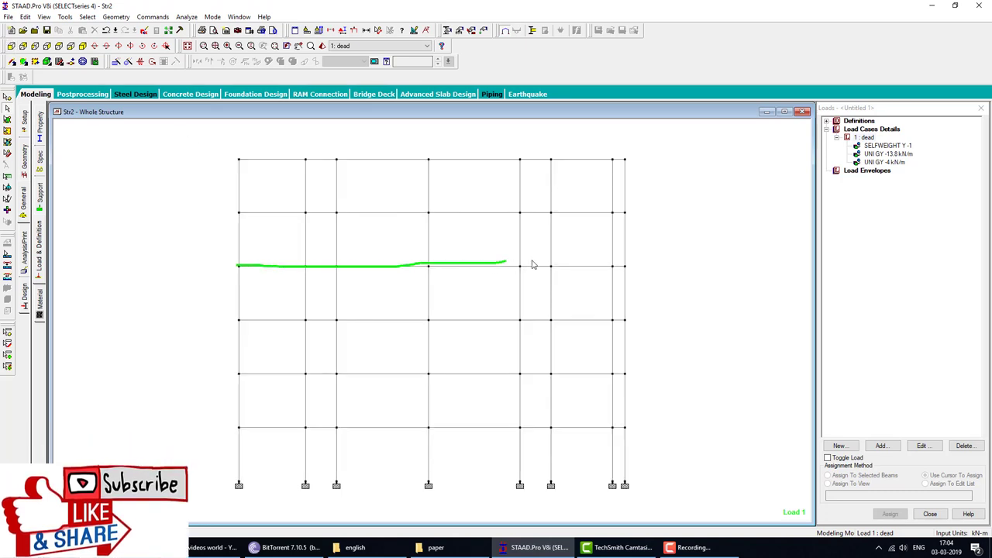
{"action": "left_click_drag", "start_coordinate": [532, 265], "coordinate": [619, 257]}
{"action": "left_click_drag", "start_coordinate": [239, 211], "coordinate": [321, 210]}
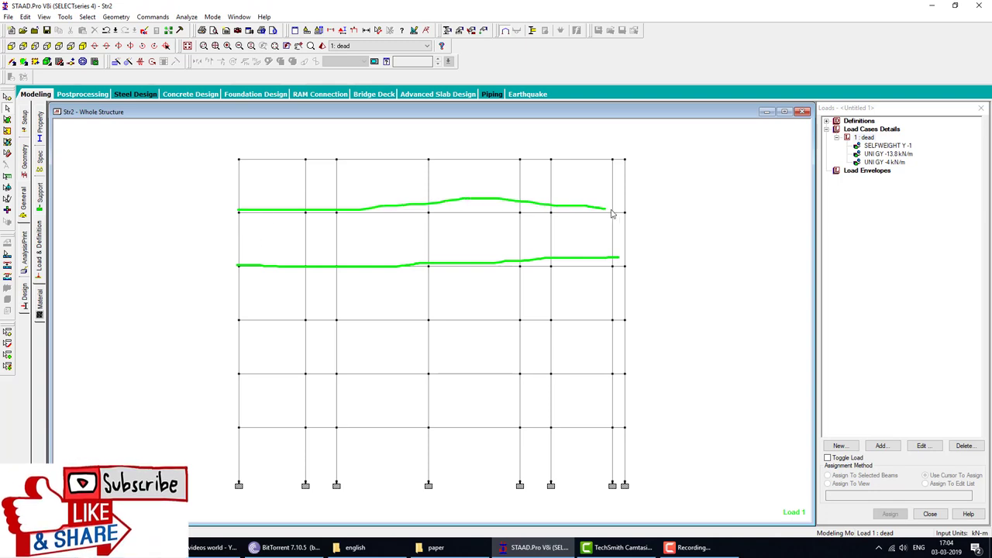
{"action": "left_click_drag", "start_coordinate": [235, 319], "coordinate": [621, 314]}
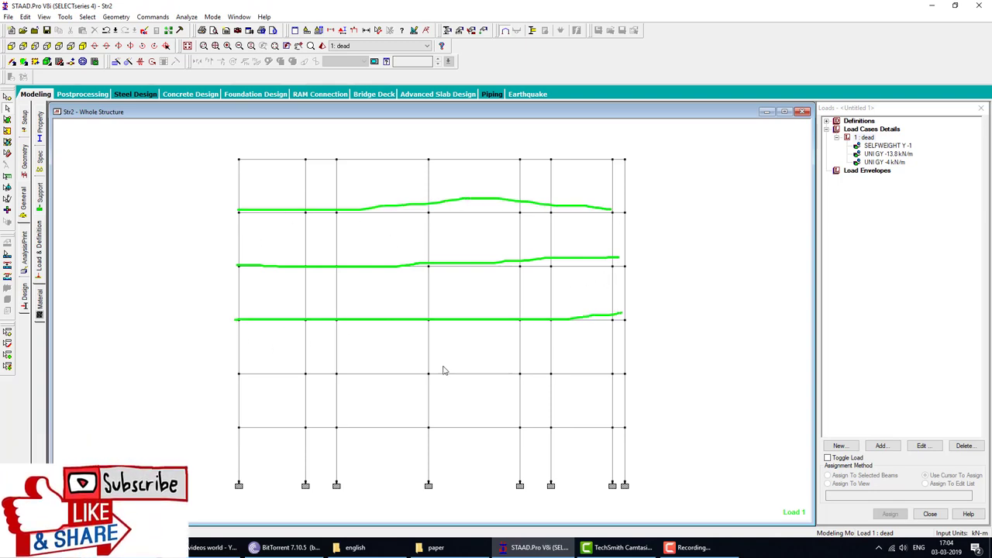
{"action": "left_click_drag", "start_coordinate": [585, 373], "coordinate": [613, 371]}
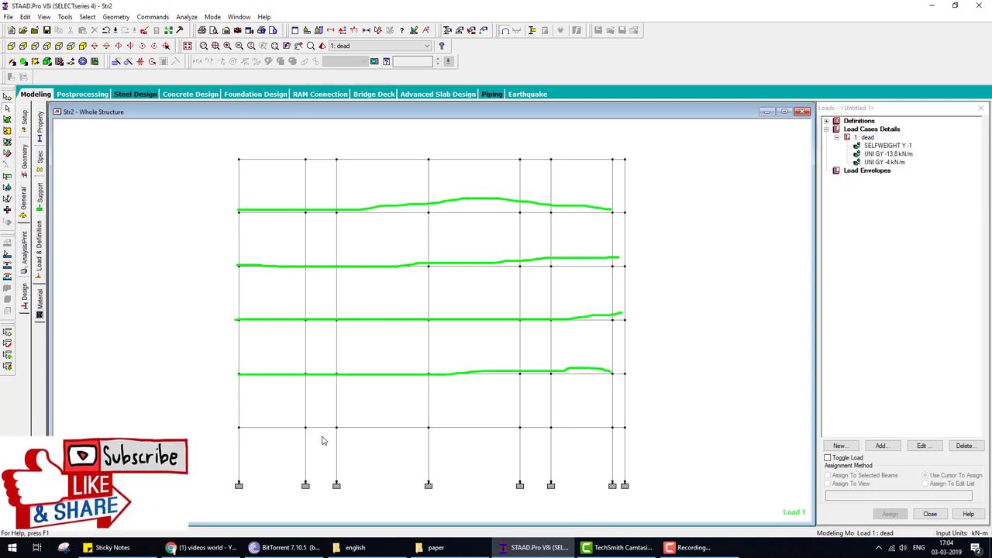
{"action": "left_click_drag", "start_coordinate": [241, 430], "coordinate": [632, 431]}
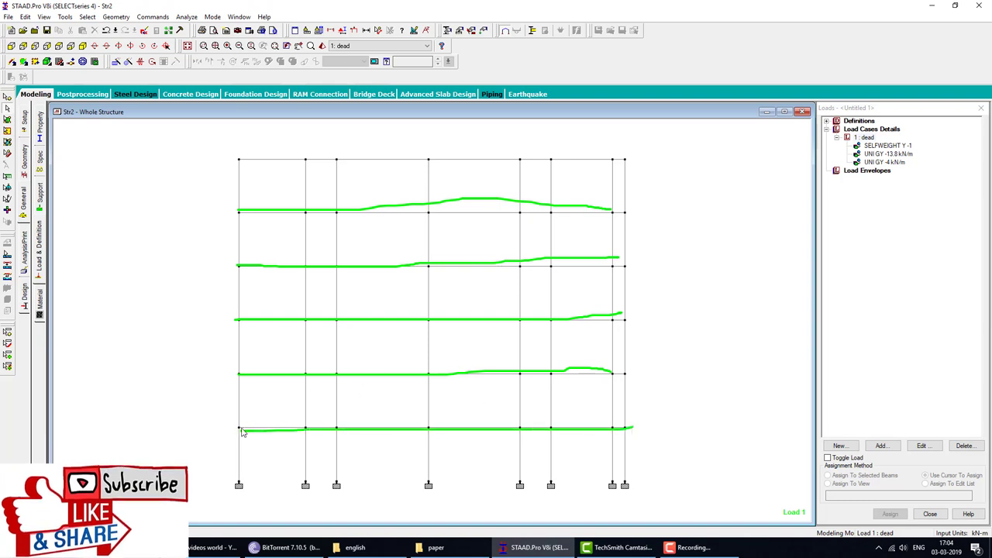
{"action": "left_click_drag", "start_coordinate": [242, 432], "coordinate": [548, 435]}
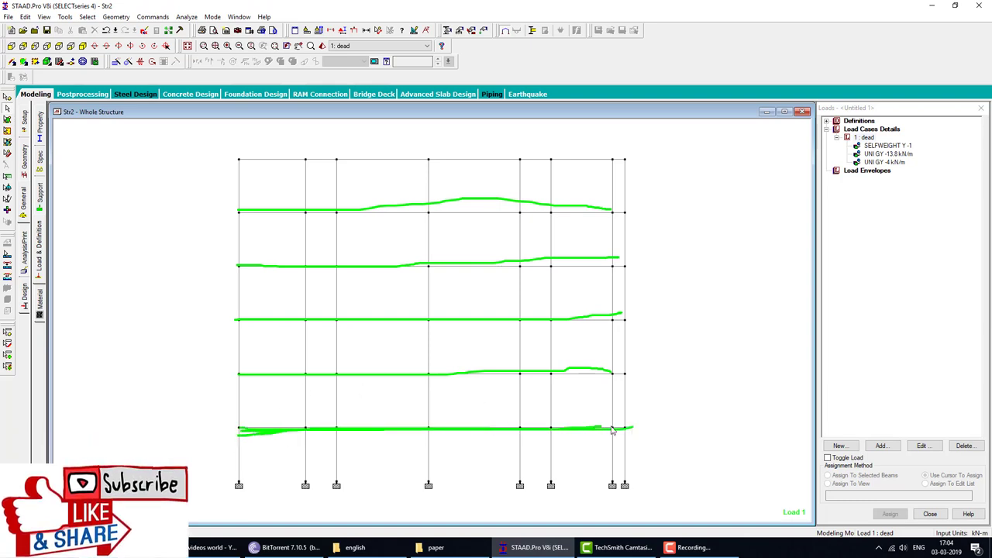
{"action": "left_click_drag", "start_coordinate": [349, 369], "coordinate": [611, 371]}
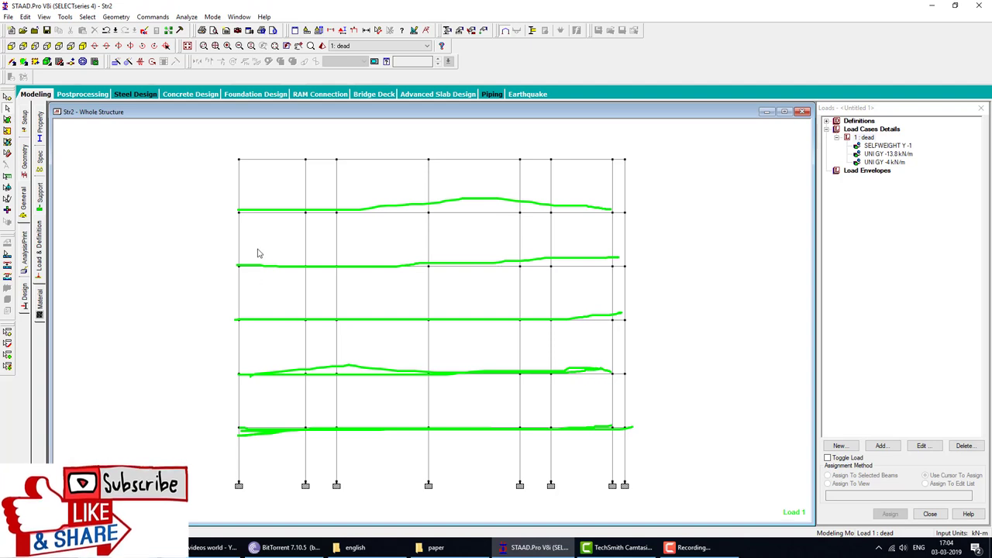
{"action": "left_click_drag", "start_coordinate": [411, 159], "coordinate": [593, 160]}
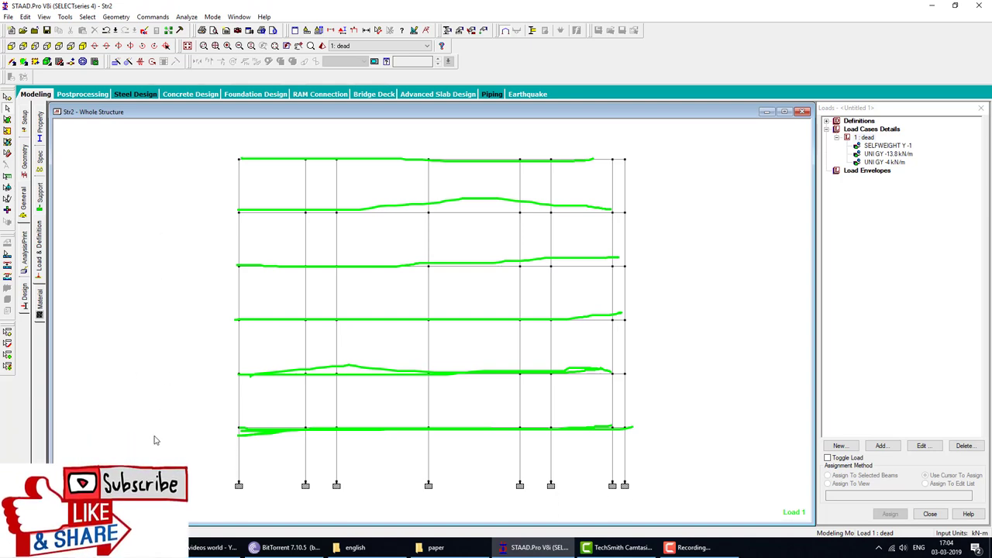
Step: Clear the annotations and compute 0.15 × 25 = 3.75 in Calculator
{"action": "key", "text": "Escape"}
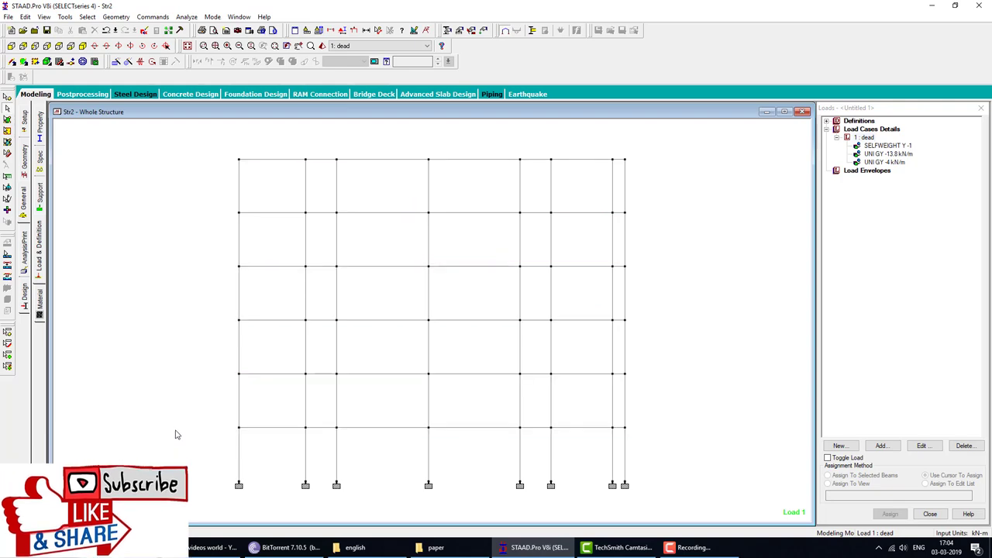
{"action": "key", "text": "super"}
{"action": "type", "text": "ca"}
{"action": "key", "text": "Return"}
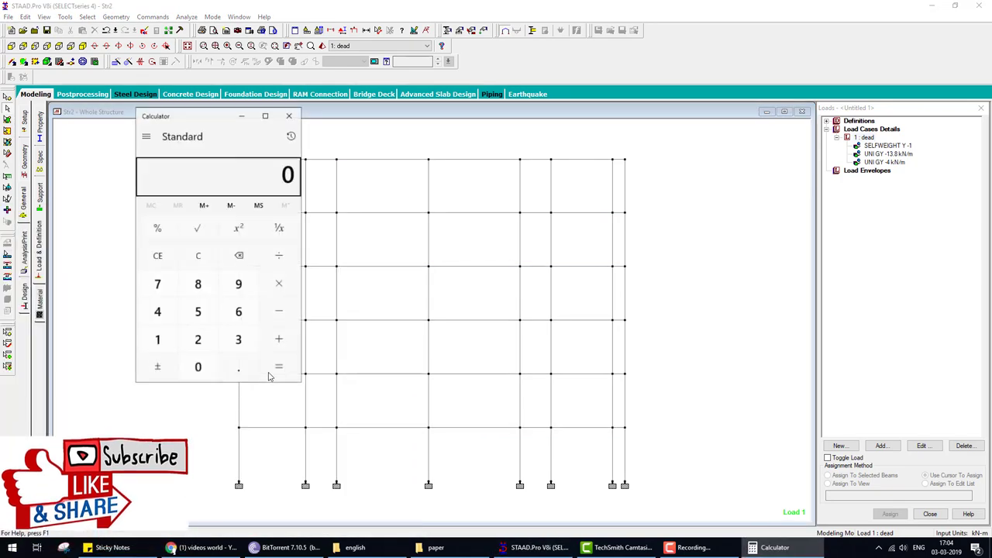
{"action": "type", "text": ".150"}
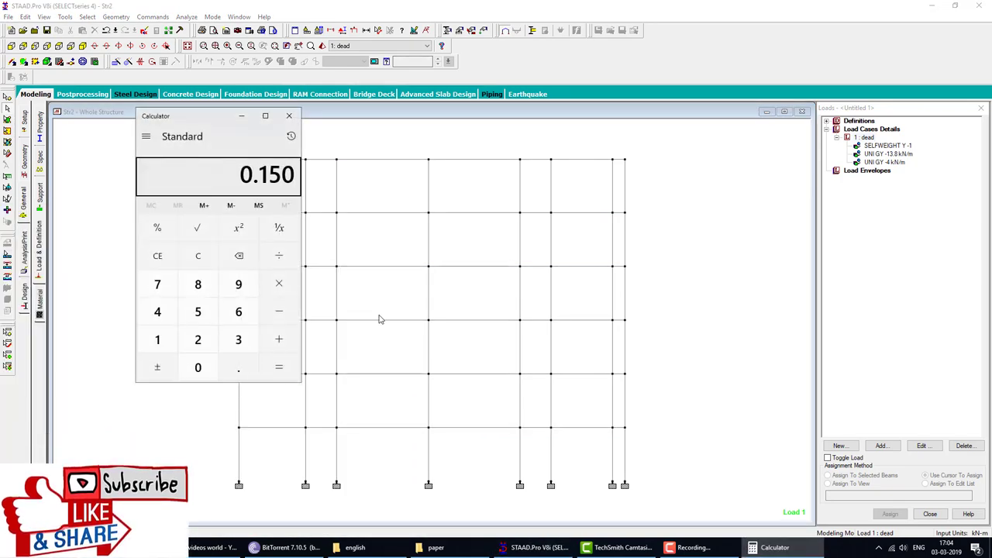
{"action": "type", "text": "*25"}
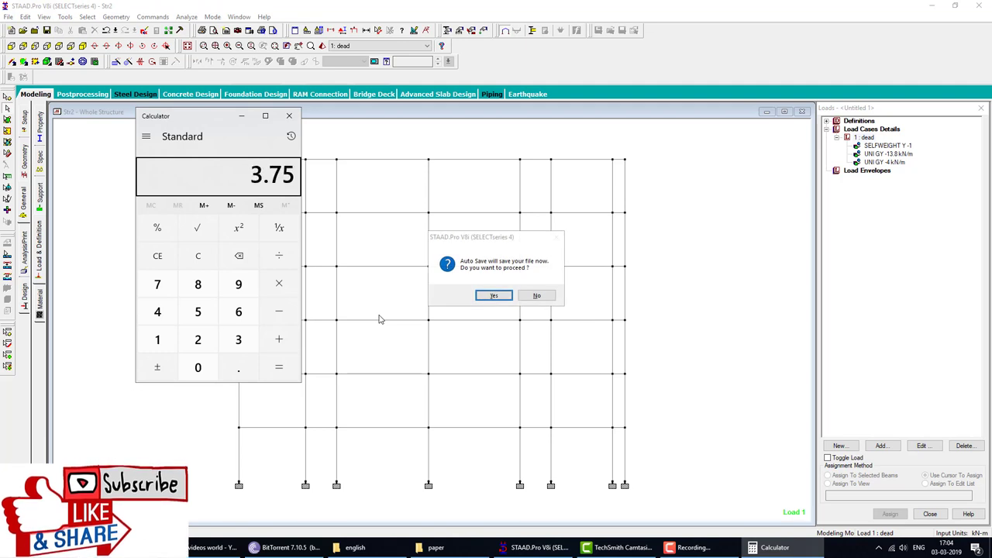
Step: Accept the auto-save prompt, save the model as Str2.std, and close Calculator
{"action": "left_click", "coordinate": [494, 296]}
{"action": "left_click", "coordinate": [433, 288]}
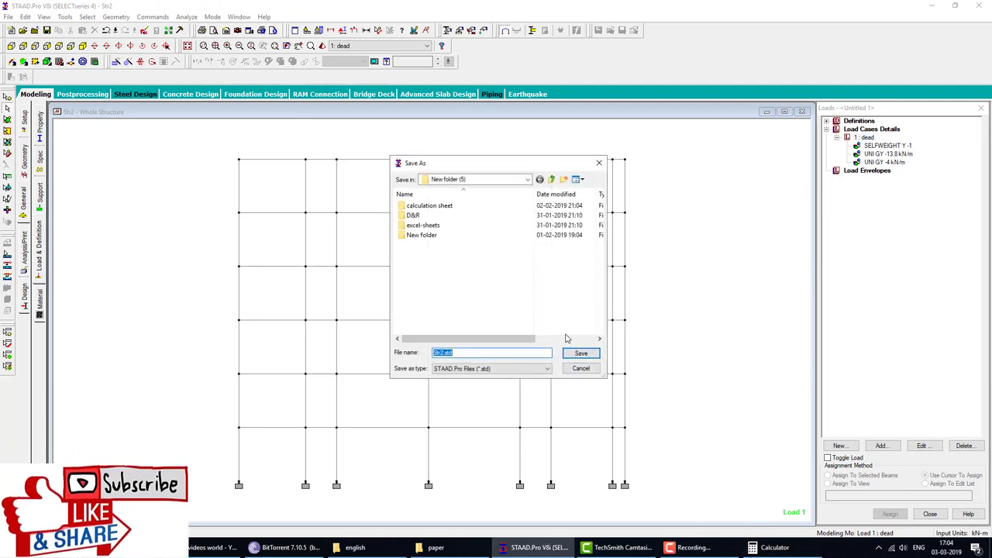
{"action": "left_click", "coordinate": [581, 353]}
{"action": "left_click", "coordinate": [772, 548]}
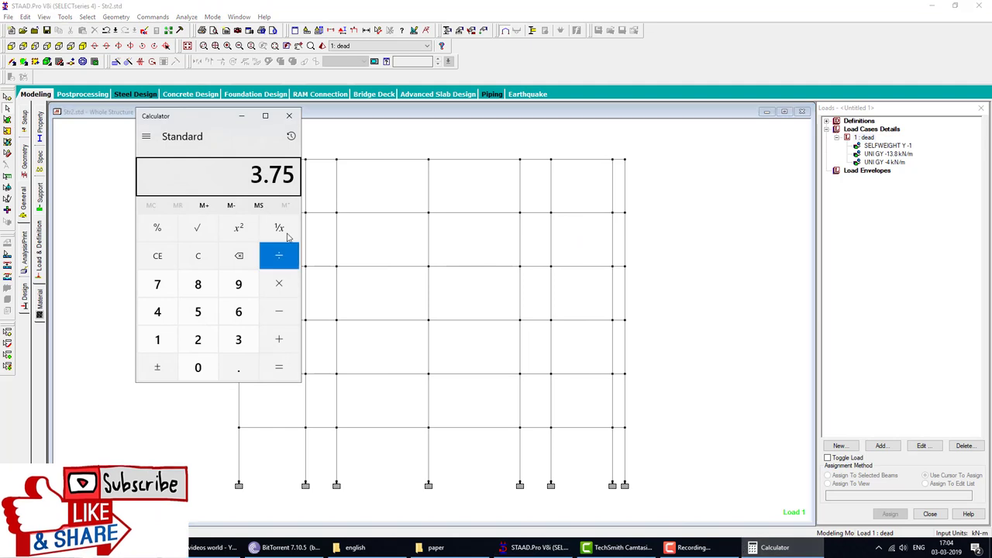
{"action": "left_click", "coordinate": [289, 116]}
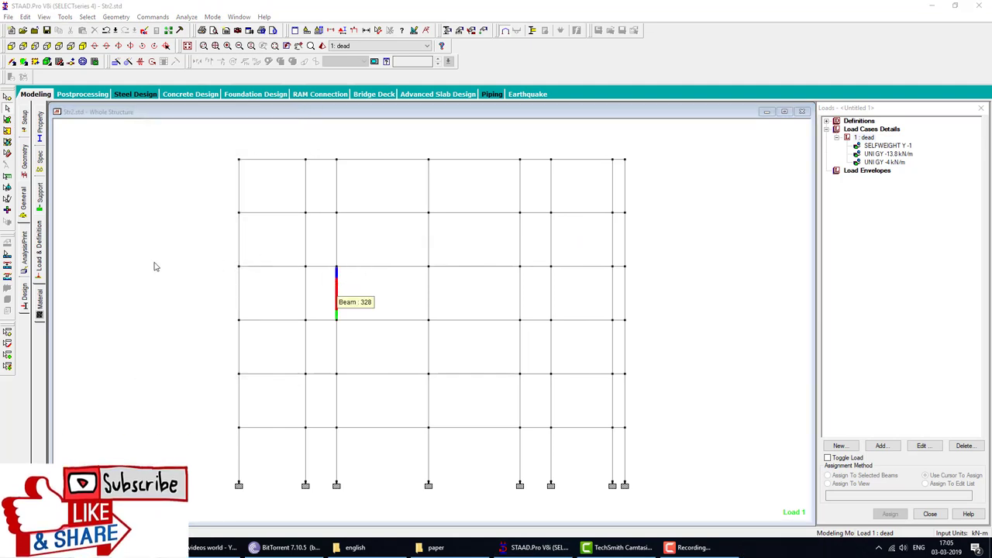
{"action": "left_click_drag", "start_coordinate": [87, 219], "coordinate": [115, 249]}
{"action": "mouse_move", "coordinate": [142, 217]}
{"action": "left_mouse_down"}
{"action": "mouse_move", "coordinate": [154, 212]}
{"action": "mouse_move", "coordinate": [143, 232]}
{"action": "left_mouse_up"}
{"action": "left_click", "coordinate": [121, 241]}
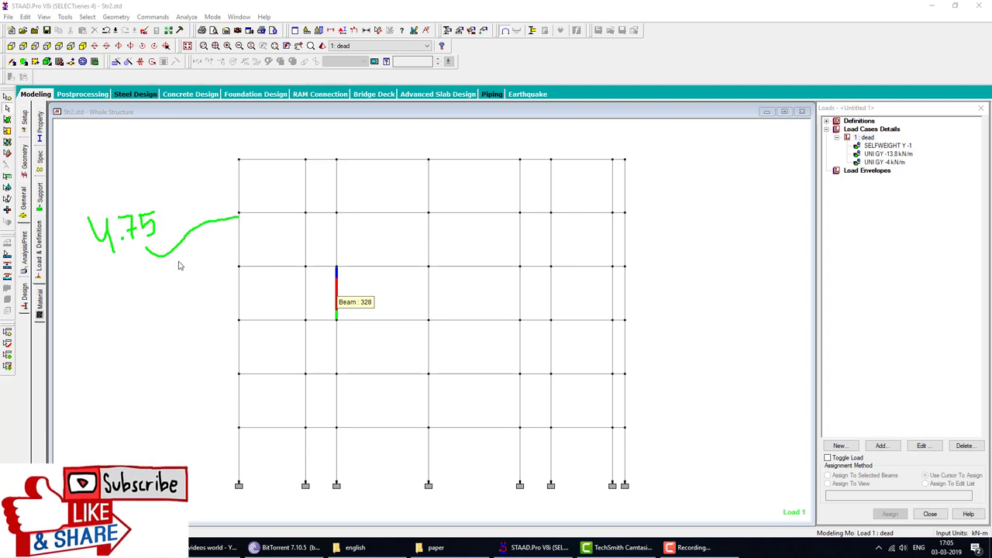
{"action": "mouse_move", "coordinate": [160, 254]}
{"action": "left_mouse_down"}
{"action": "mouse_move", "coordinate": [191, 276]}
{"action": "mouse_move", "coordinate": [236, 272]}
{"action": "left_mouse_up"}
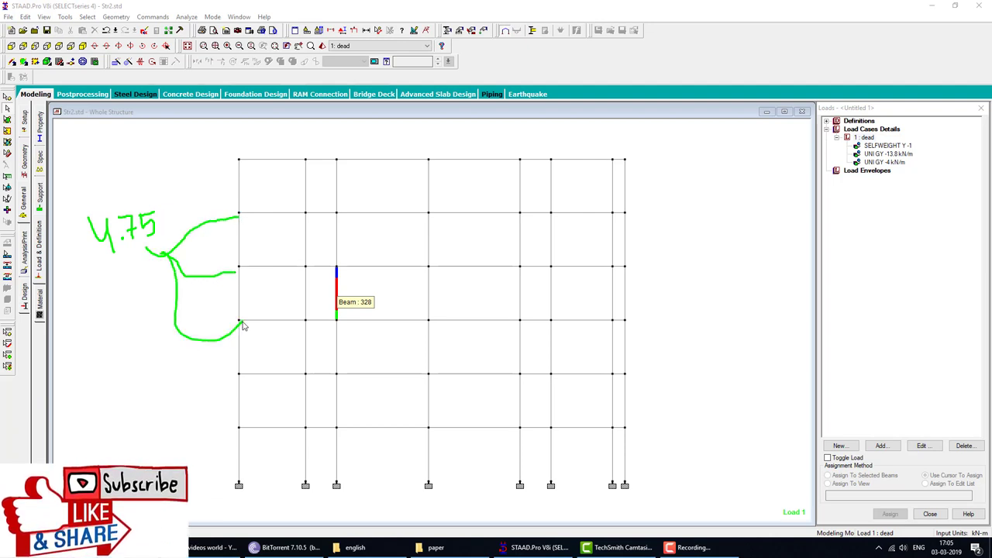
{"action": "mouse_move", "coordinate": [149, 262]}
{"action": "left_mouse_down"}
{"action": "mouse_move", "coordinate": [145, 421]}
{"action": "mouse_move", "coordinate": [222, 425]}
{"action": "left_mouse_up"}
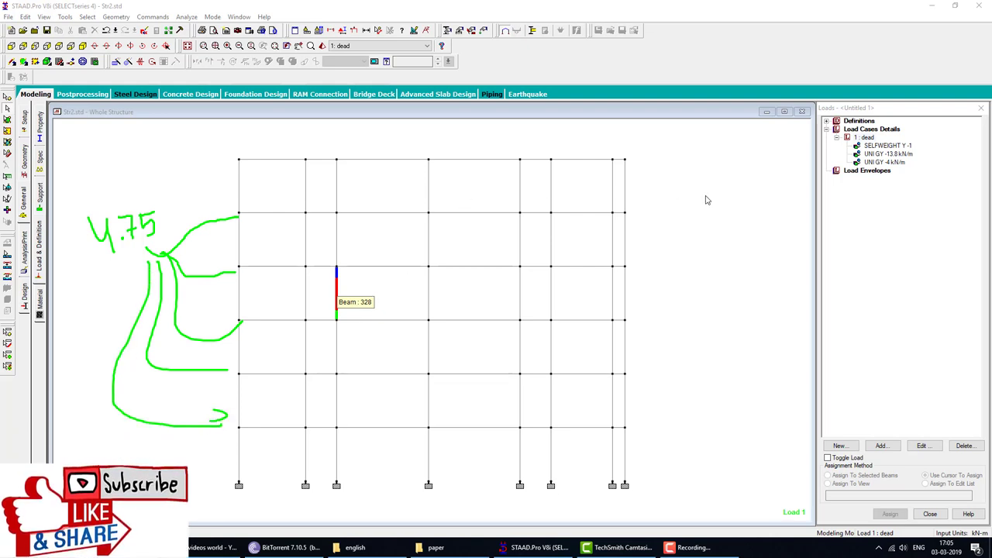
{"action": "mouse_move", "coordinate": [672, 186]}
{"action": "left_mouse_down"}
{"action": "mouse_move", "coordinate": [667, 208]}
{"action": "mouse_move", "coordinate": [686, 183]}
{"action": "mouse_move", "coordinate": [712, 203]}
{"action": "mouse_move", "coordinate": [744, 179]}
{"action": "mouse_move", "coordinate": [733, 197]}
{"action": "left_mouse_up"}
{"action": "left_click_drag", "start_coordinate": [663, 153], "coordinate": [637, 160]}
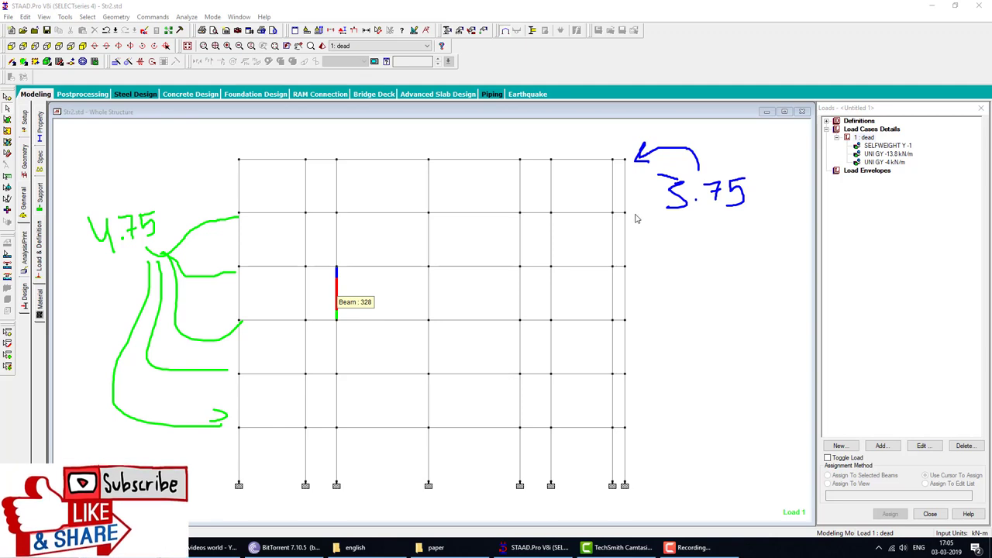
{"action": "mouse_move", "coordinate": [633, 211]}
{"action": "left_mouse_down"}
{"action": "mouse_move", "coordinate": [649, 215]}
{"action": "mouse_move", "coordinate": [645, 433]}
{"action": "left_mouse_up"}
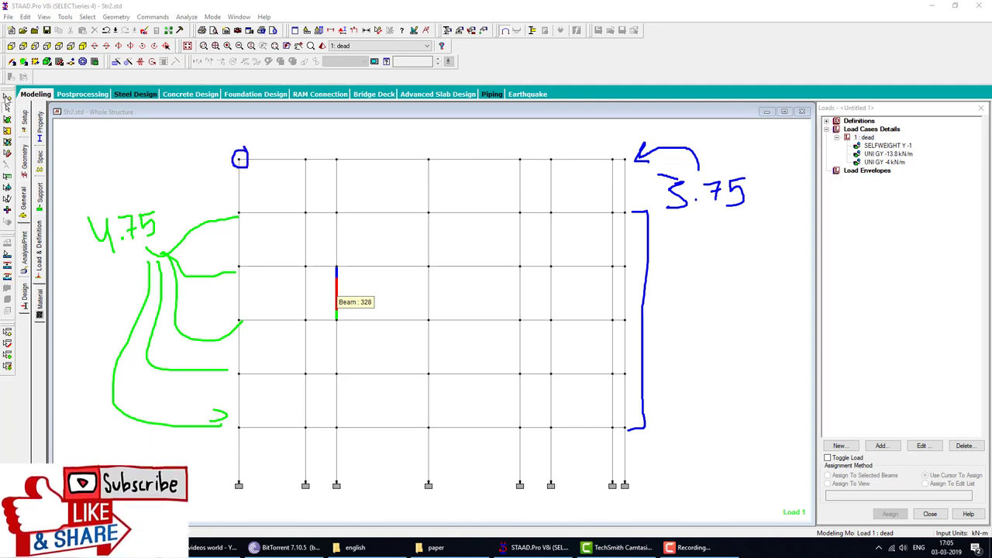
{"action": "key", "text": "Escape"}
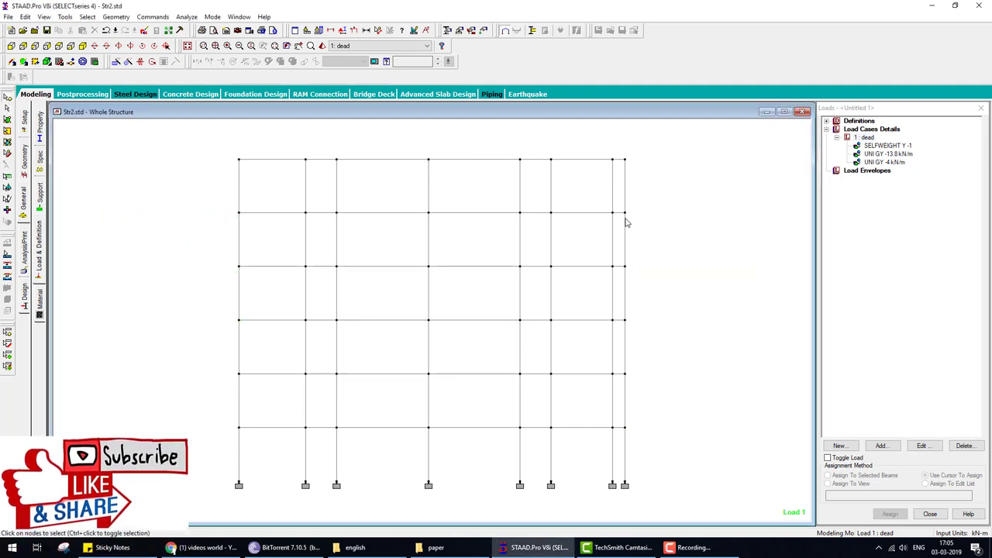
{"action": "double_click", "coordinate": [625, 213]}
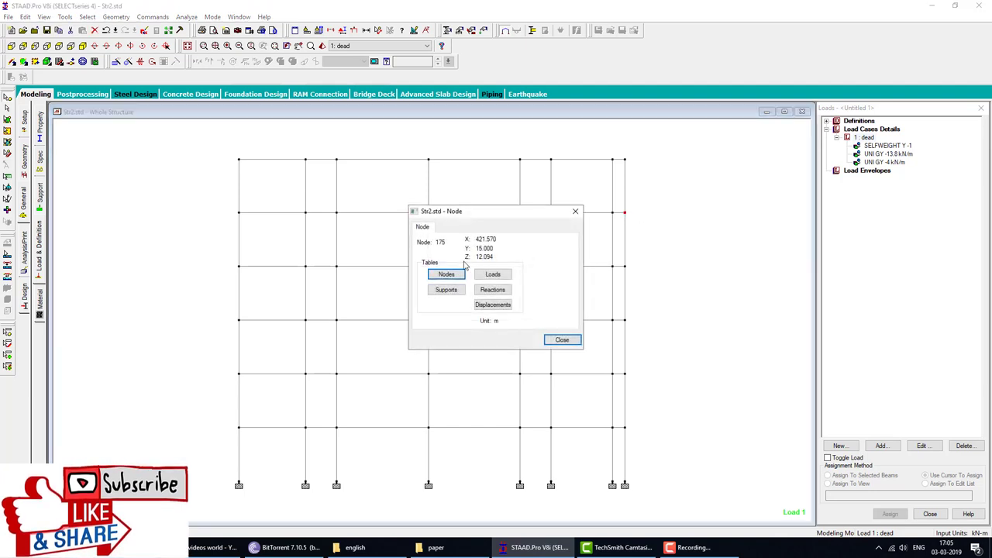
{"action": "left_click", "coordinate": [562, 339]}
{"action": "double_click", "coordinate": [625, 159]}
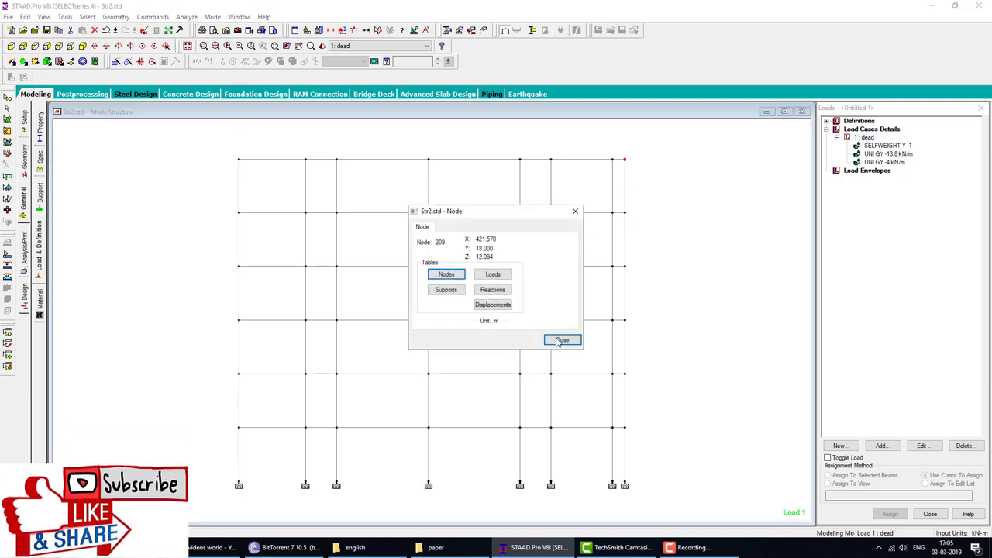
{"action": "left_click", "coordinate": [561, 341]}
{"action": "double_click", "coordinate": [625, 429]}
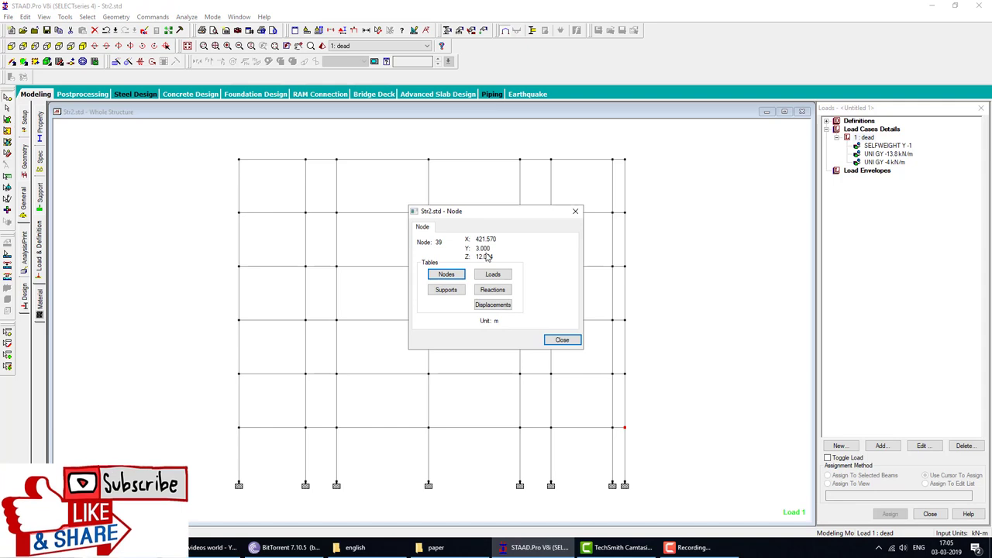
{"action": "left_click", "coordinate": [562, 341]}
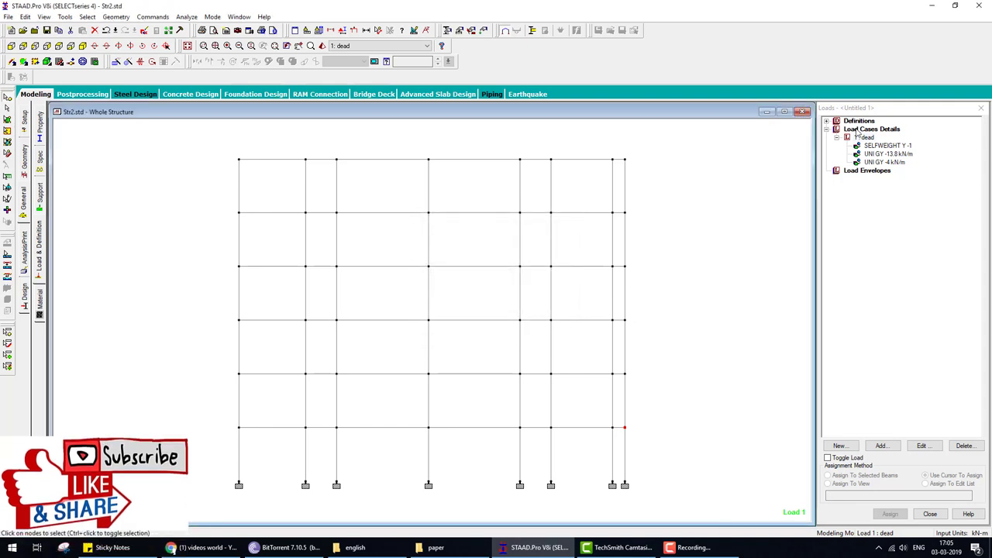
{"action": "left_click", "coordinate": [865, 137]}
Step: Add a floor load of -4.75 kN/m² in GY to the dead case over YRANGE 3 to 15 m
{"action": "left_click", "coordinate": [881, 445]}
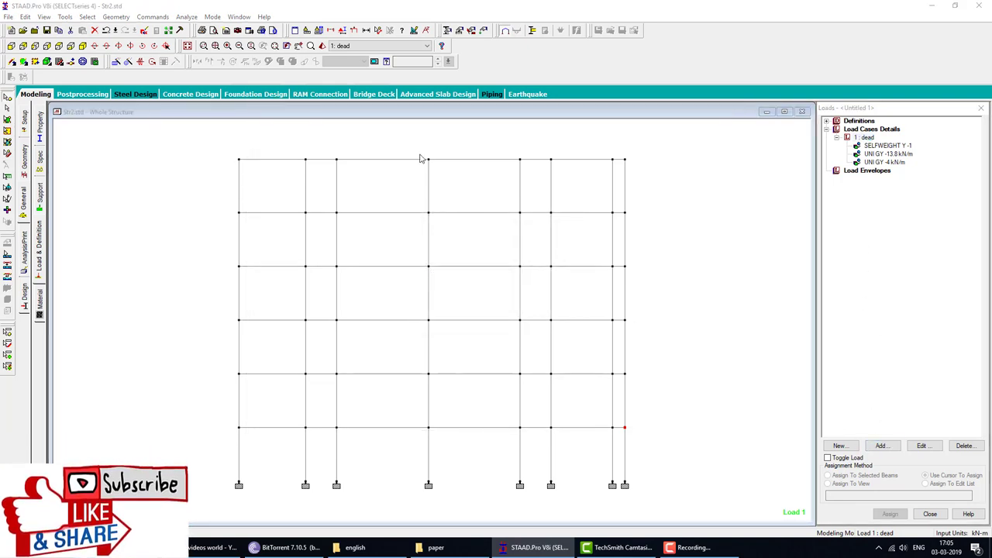
{"action": "left_click", "coordinate": [275, 162]}
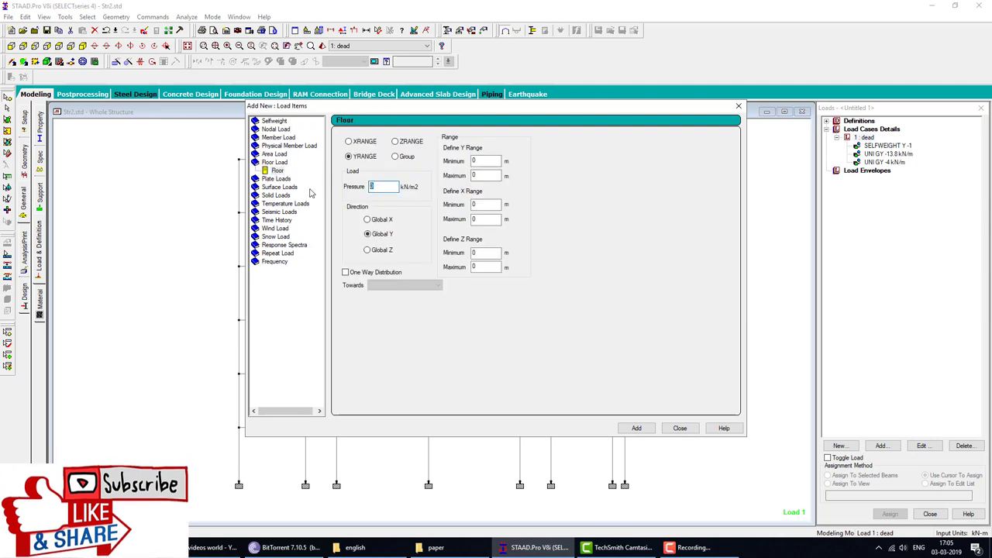
{"action": "type", "text": ".75"}
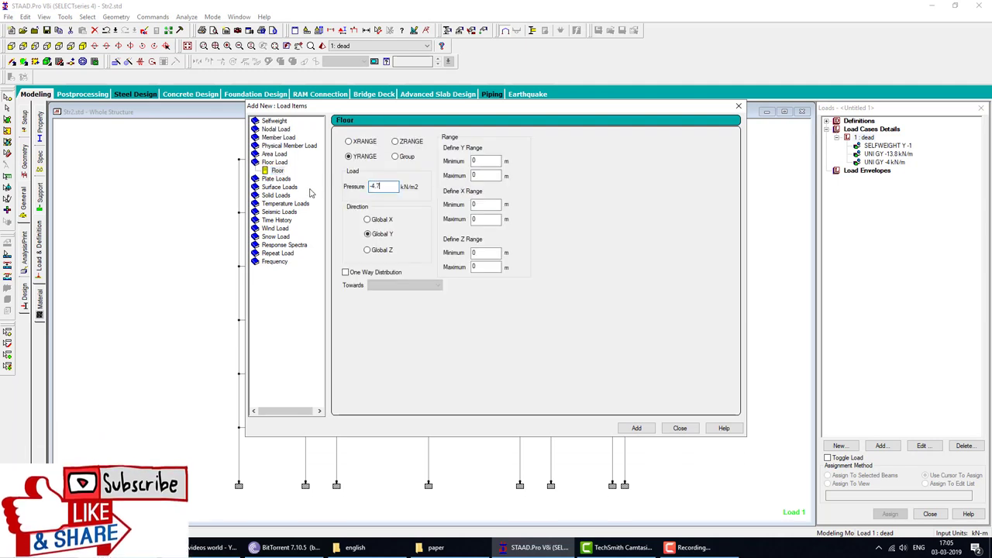
{"action": "left_click_drag", "start_coordinate": [423, 108], "coordinate": [539, 107]}
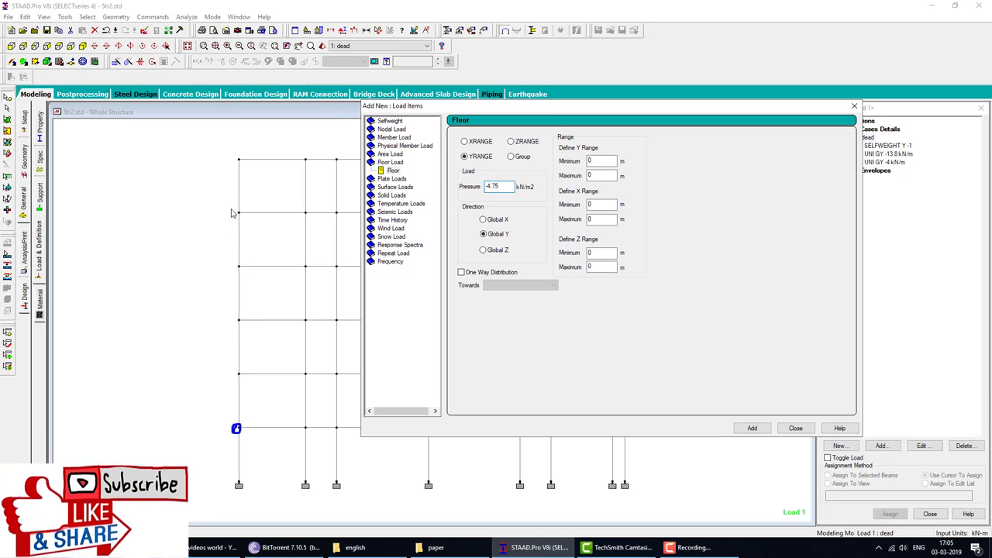
{"action": "left_click_drag", "start_coordinate": [240, 211], "coordinate": [206, 214]}
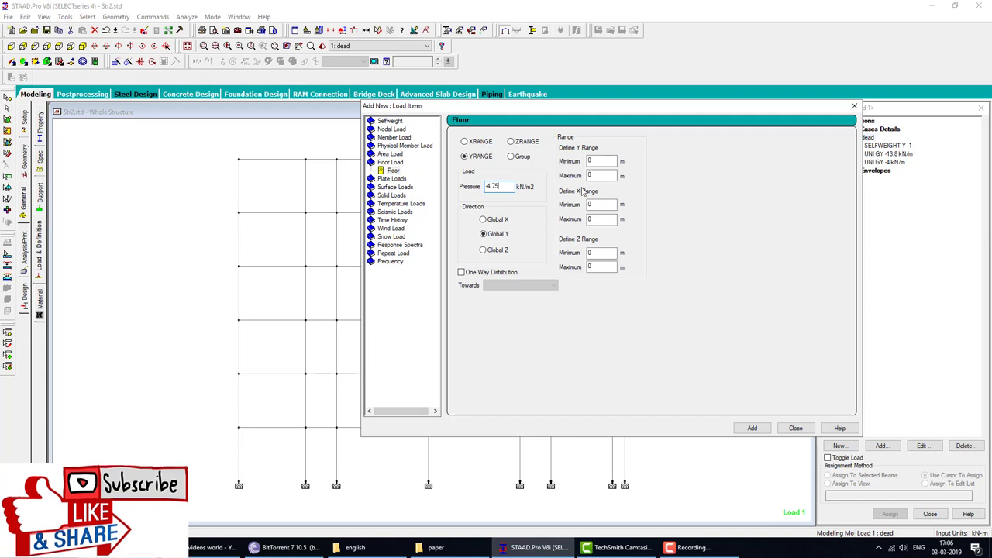
{"action": "left_click", "coordinate": [593, 161]}
{"action": "key", "text": "Tab"}
{"action": "type", "text": "15"}
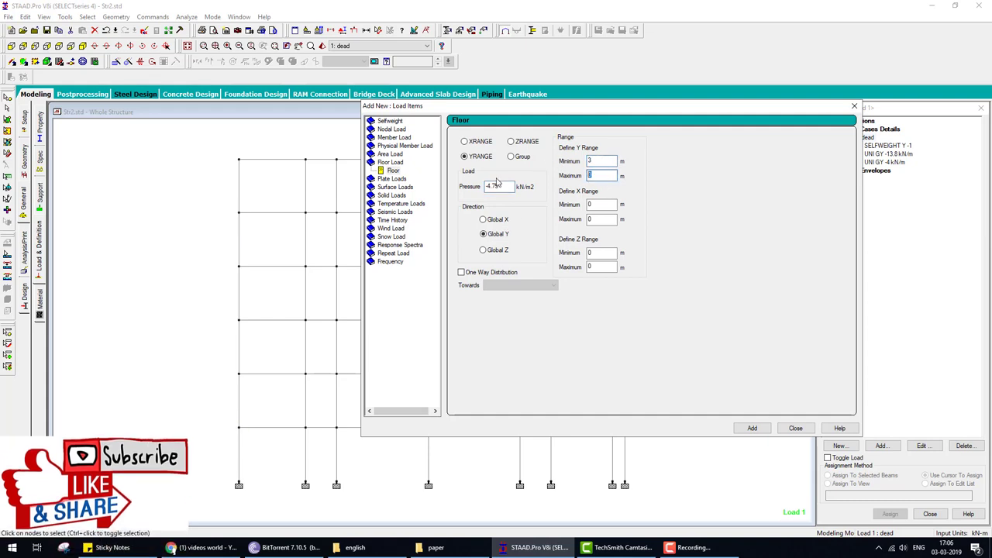
{"action": "left_click", "coordinate": [748, 429]}
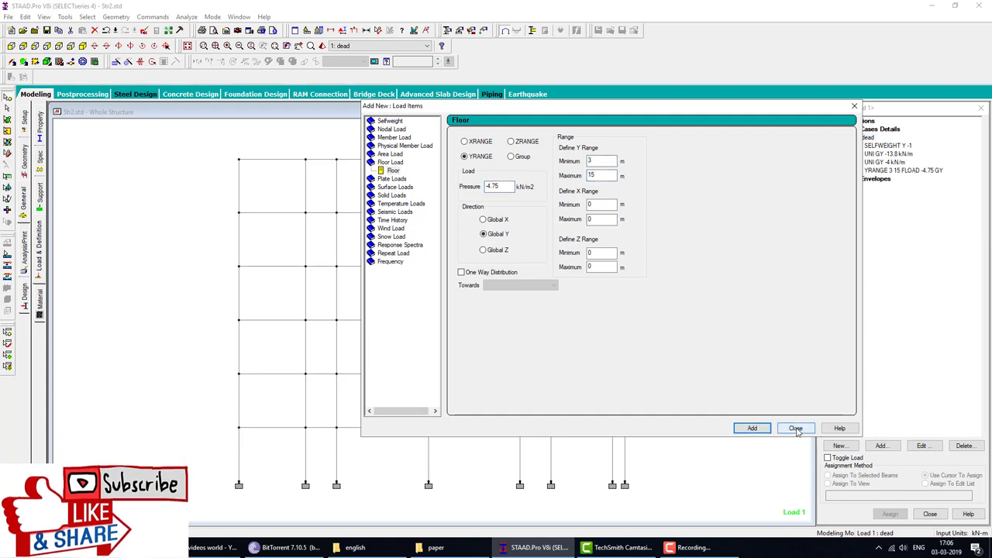
{"action": "left_click", "coordinate": [794, 428]}
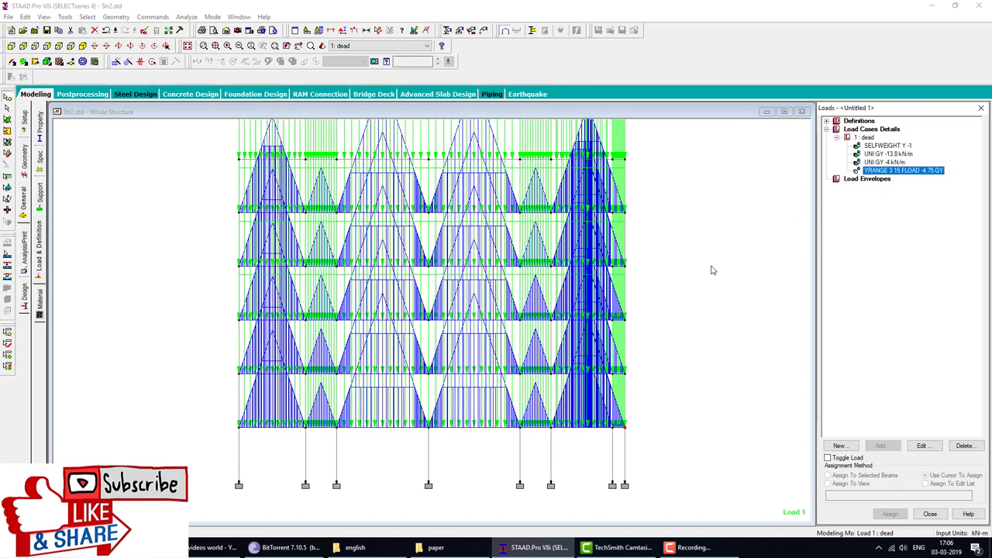
{"action": "scroll", "coordinate": [713, 270], "scroll_direction": "down", "scroll_amount": 1}
Step: Give the dead load case a -3.75 kN/m² floor load with Y range 18 to 18 m
{"action": "left_click", "coordinate": [868, 137]}
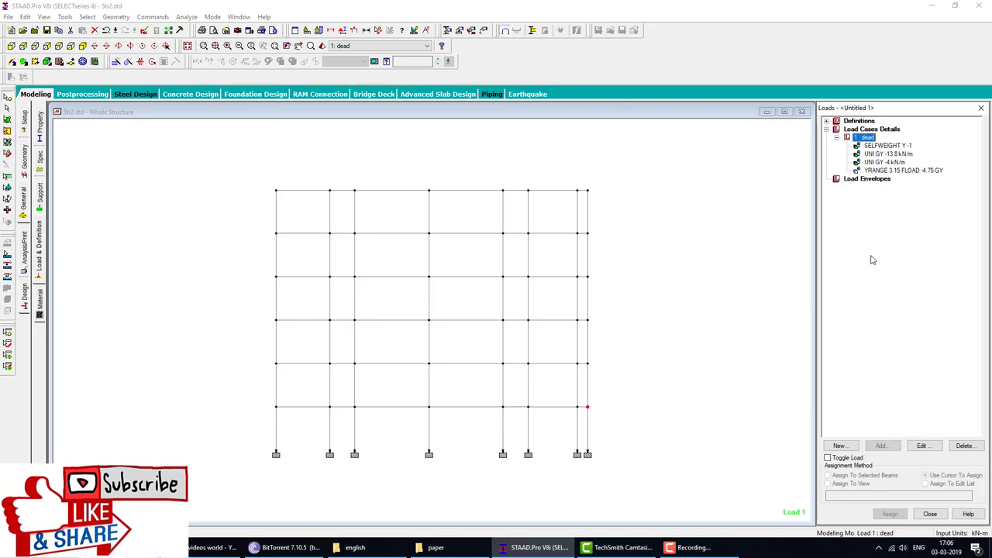
{"action": "left_click", "coordinate": [881, 446]}
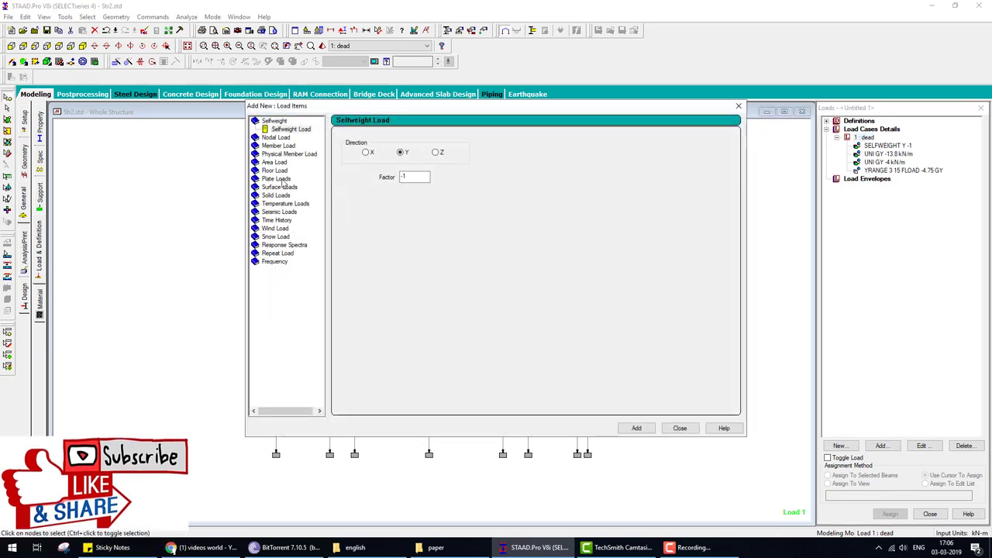
{"action": "left_click", "coordinate": [275, 162]}
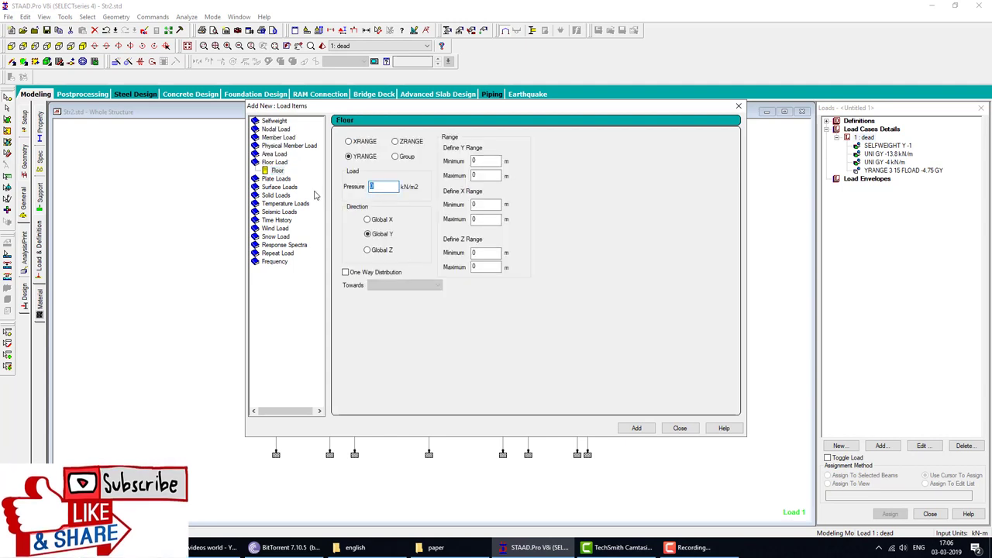
{"action": "type", "text": "-3.75"}
{"action": "key", "text": "Tab"}
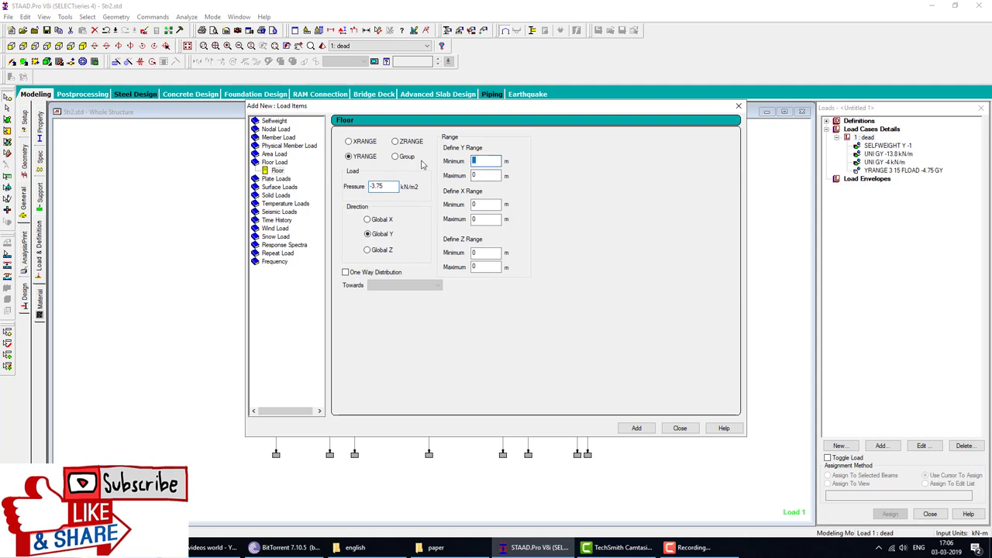
{"action": "type", "text": "18"}
{"action": "key", "text": "Tab"}
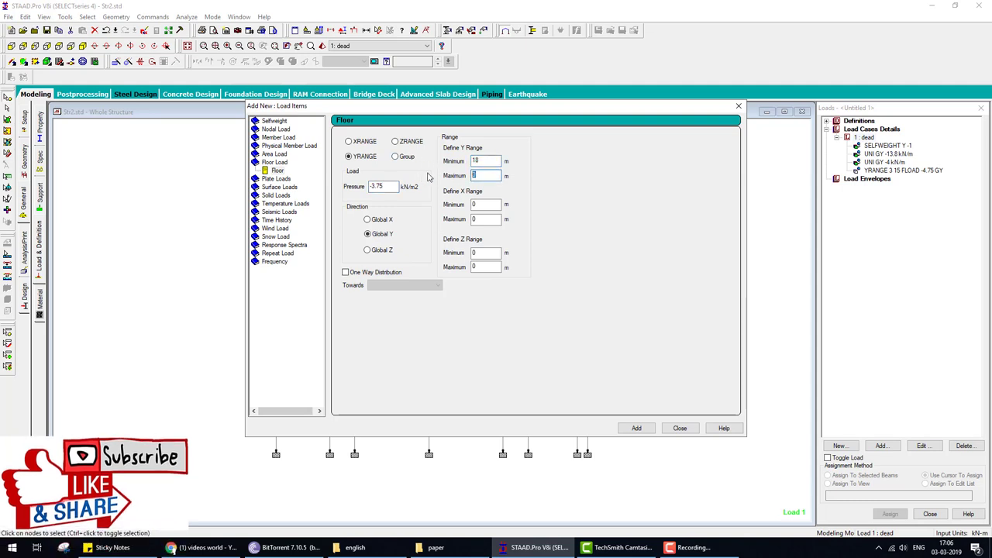
{"action": "type", "text": "18"}
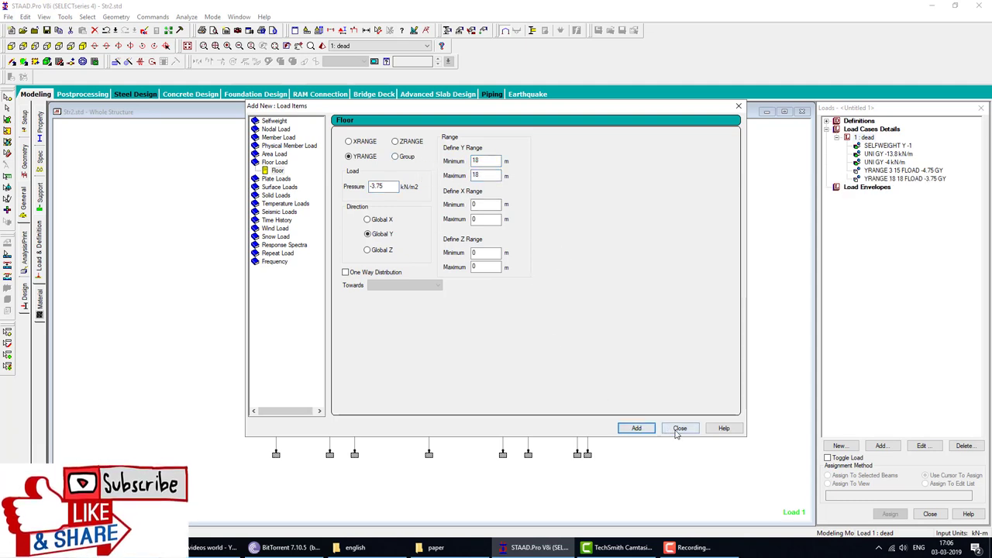
{"action": "left_click", "coordinate": [678, 430]}
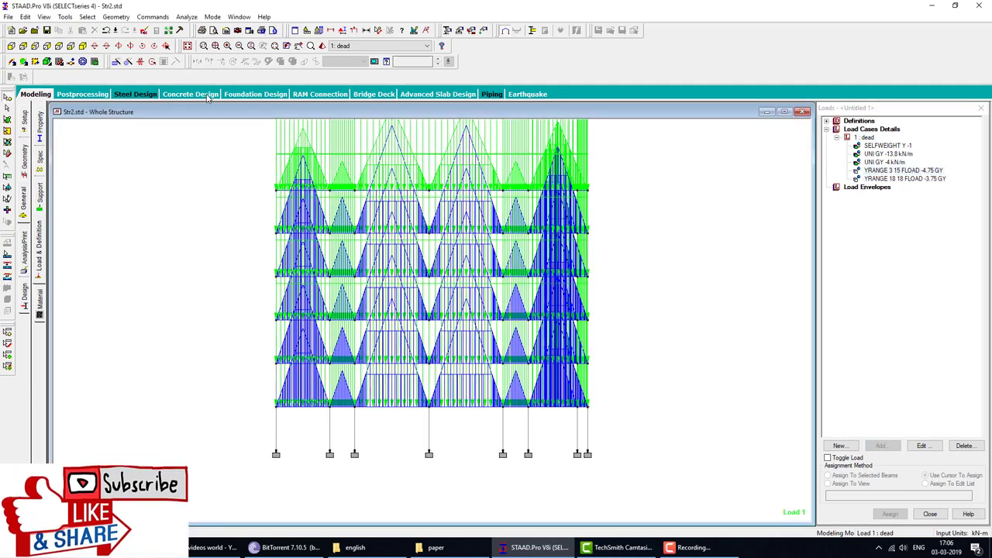
{"action": "left_click", "coordinate": [82, 47]}
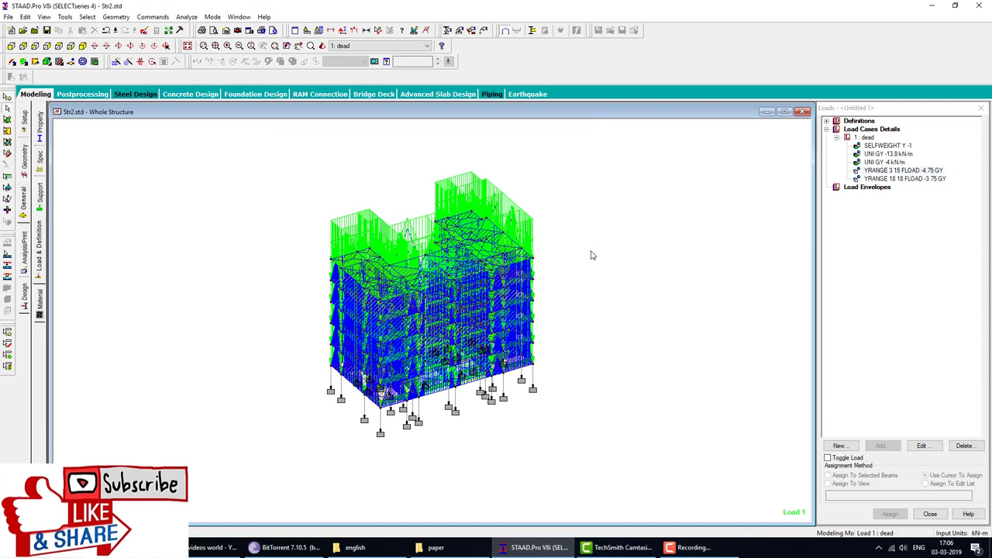
Step: Set the pressure load diagram scale to 130 in the Scales settings
{"action": "left_click", "coordinate": [346, 31]}
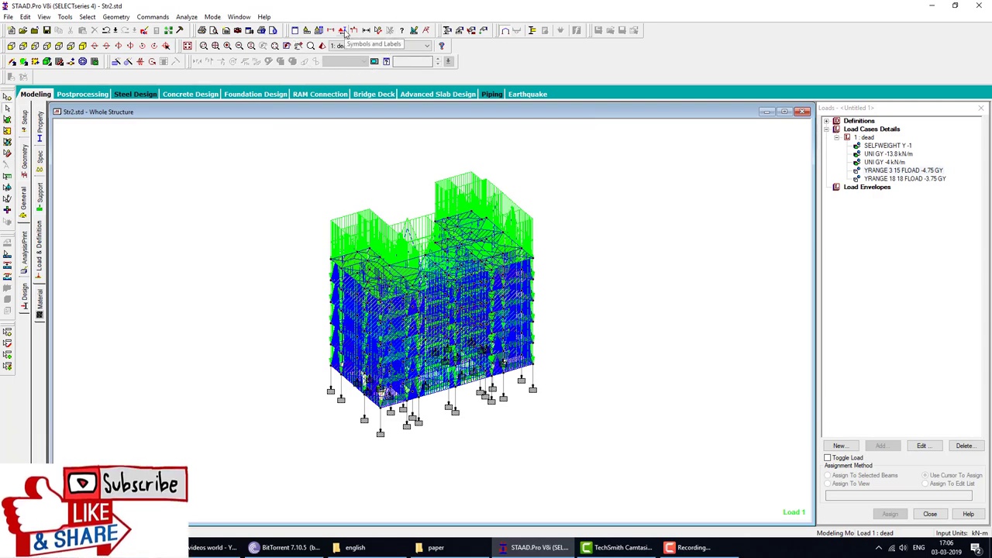
{"action": "left_click", "coordinate": [346, 31]}
{"action": "left_click_drag", "start_coordinate": [524, 110], "coordinate": [682, 104]}
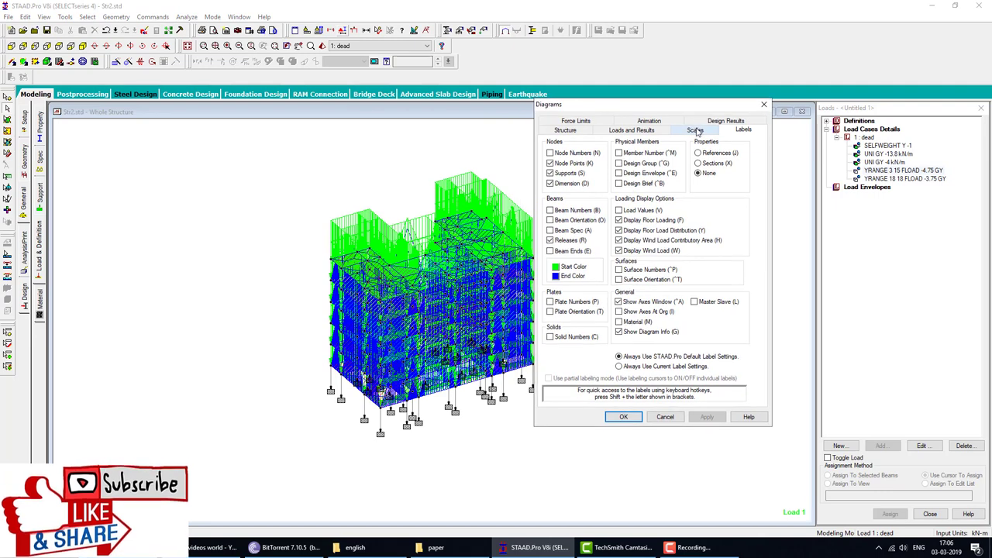
{"action": "left_click", "coordinate": [695, 130]}
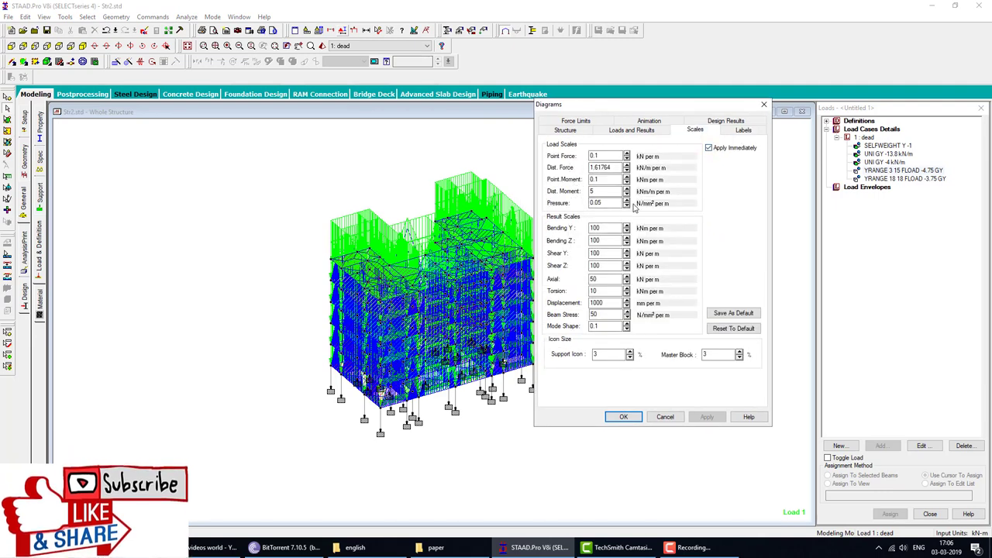
{"action": "left_click", "coordinate": [627, 207]}
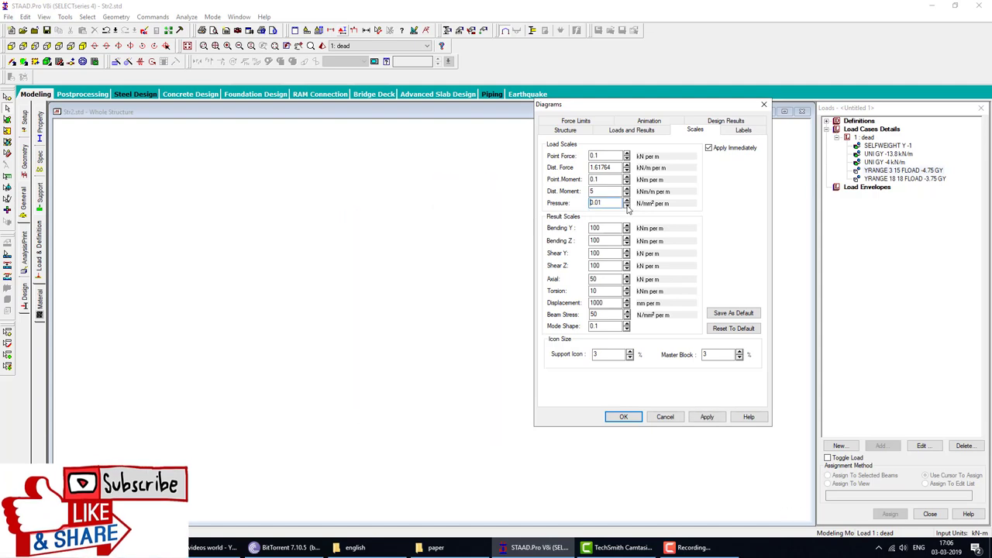
{"action": "left_click", "coordinate": [627, 206]}
{"action": "left_click", "coordinate": [628, 207]}
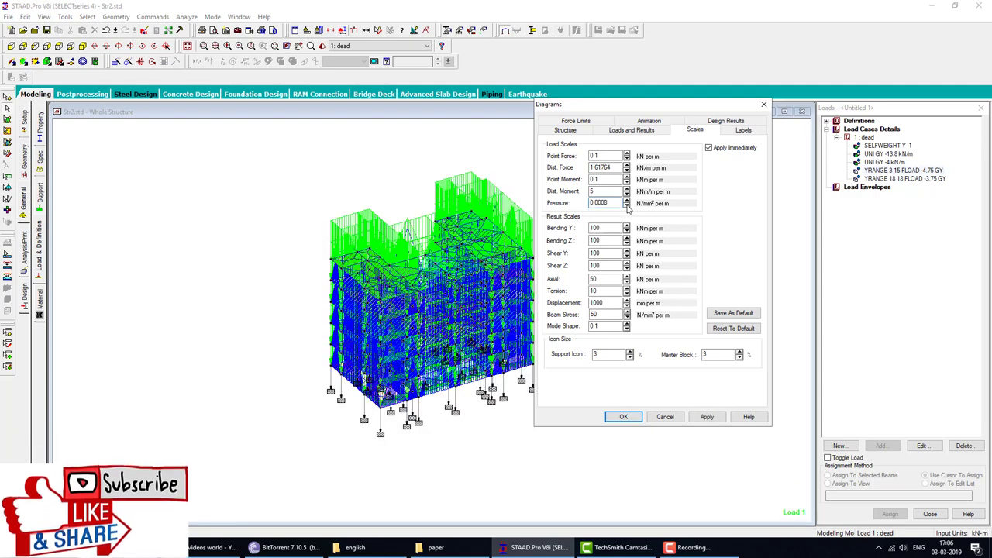
{"action": "left_click", "coordinate": [628, 200]}
{"action": "left_click", "coordinate": [627, 200]}
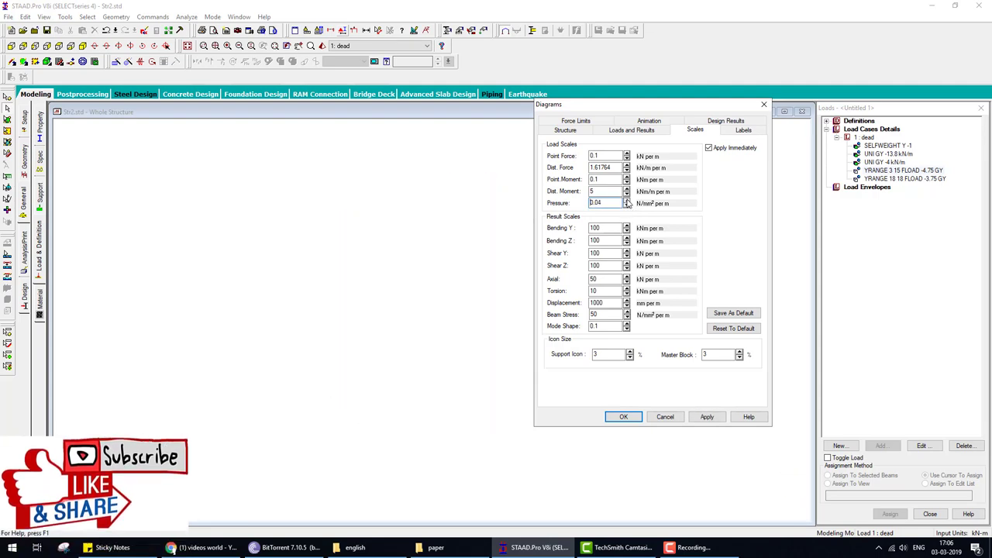
{"action": "left_click", "coordinate": [627, 200]}
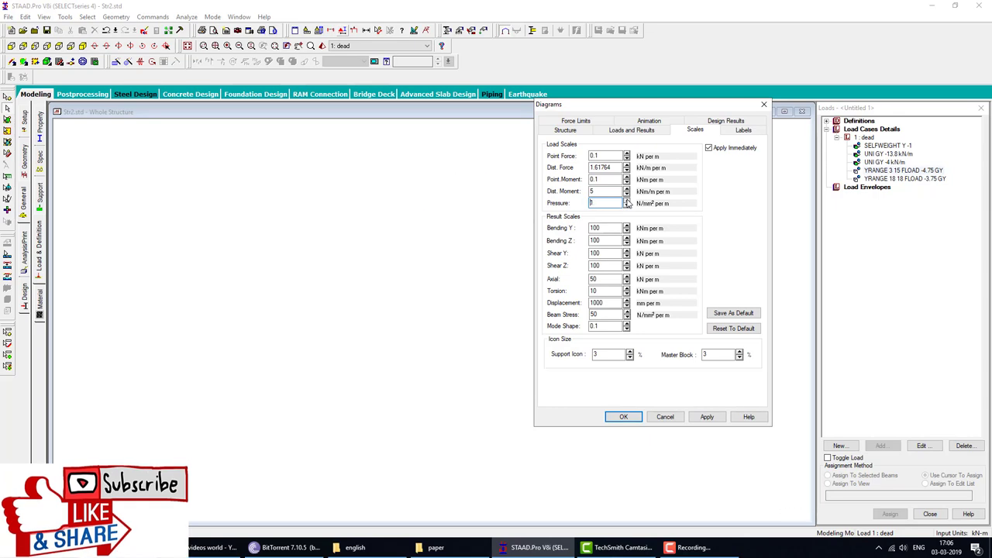
{"action": "left_click", "coordinate": [627, 200]}
{"action": "left_click", "coordinate": [627, 201]}
{"action": "left_click", "coordinate": [627, 200]}
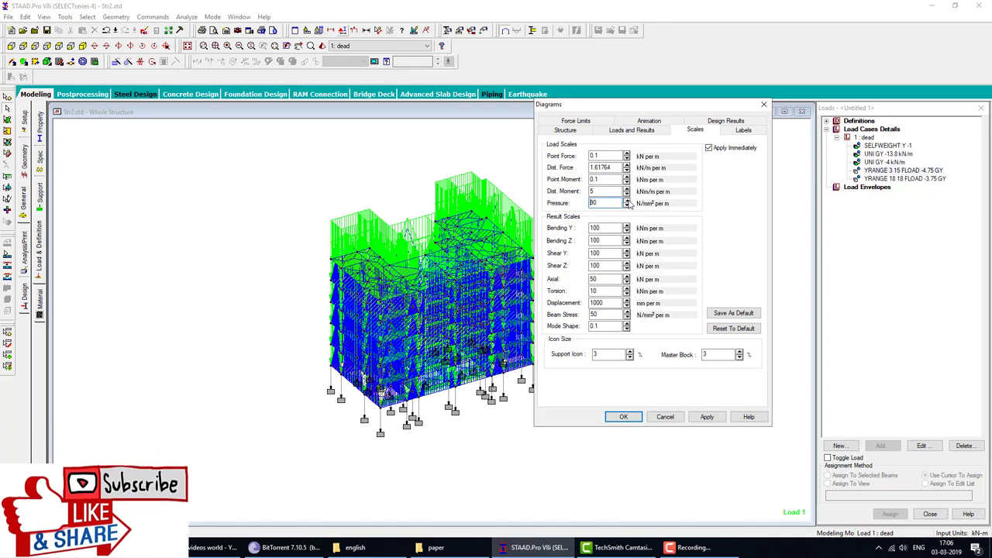
{"action": "left_click", "coordinate": [630, 416]}
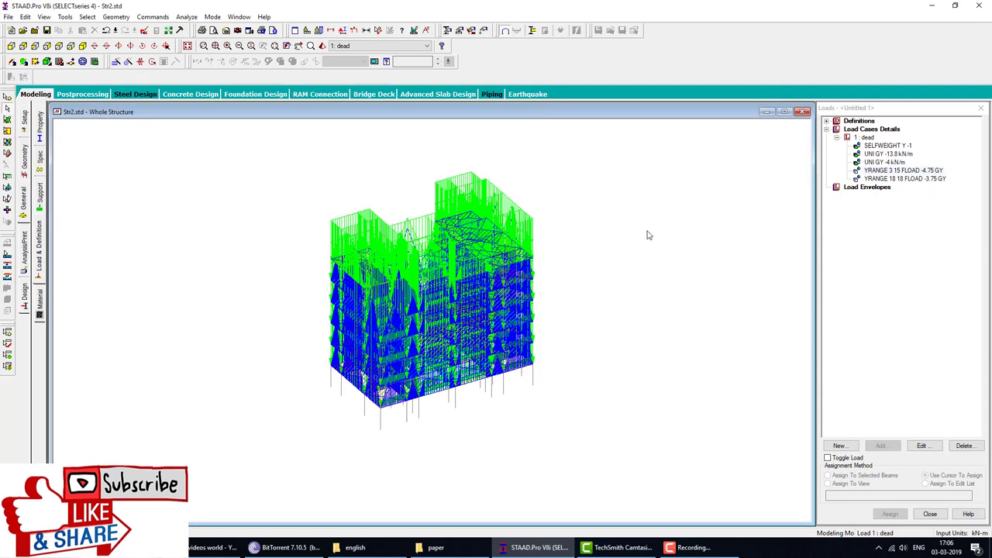
Step: Raise the distributed-force diagram scale to 8 kN/m per m
{"action": "key", "text": "F5"}
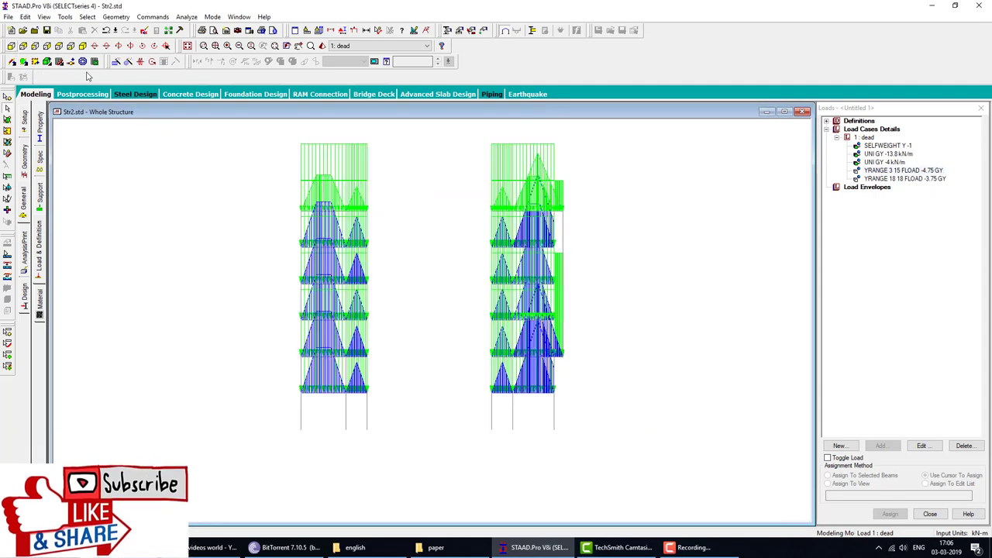
{"action": "left_click", "coordinate": [365, 30]}
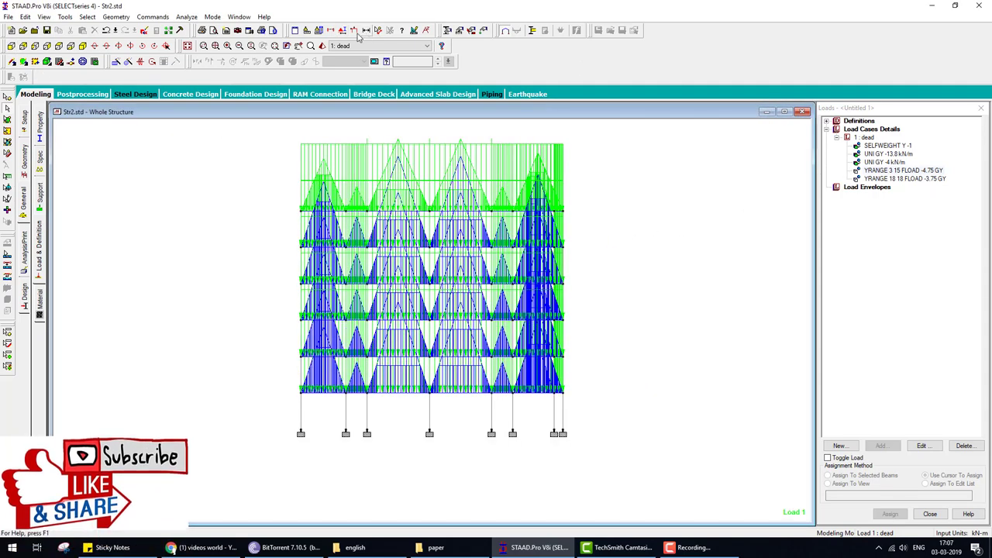
{"action": "left_click_drag", "start_coordinate": [532, 116], "coordinate": [696, 127]}
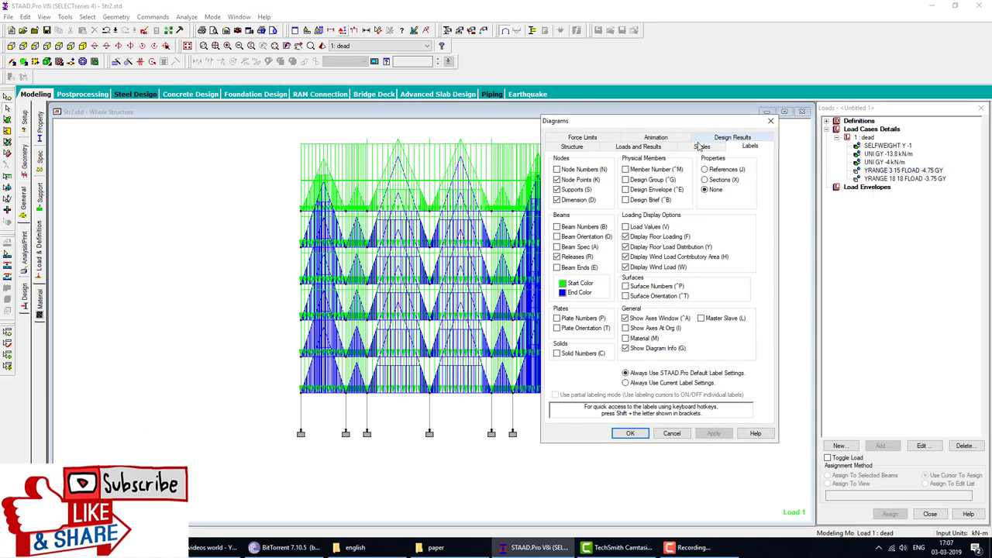
{"action": "left_click", "coordinate": [701, 146]}
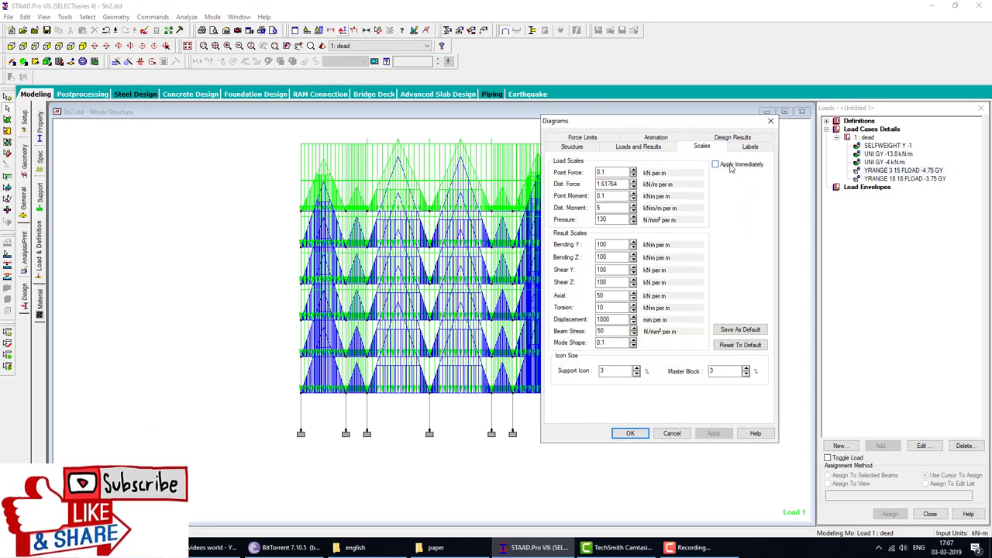
{"action": "left_click", "coordinate": [632, 181]}
{"action": "left_click", "coordinate": [633, 181]}
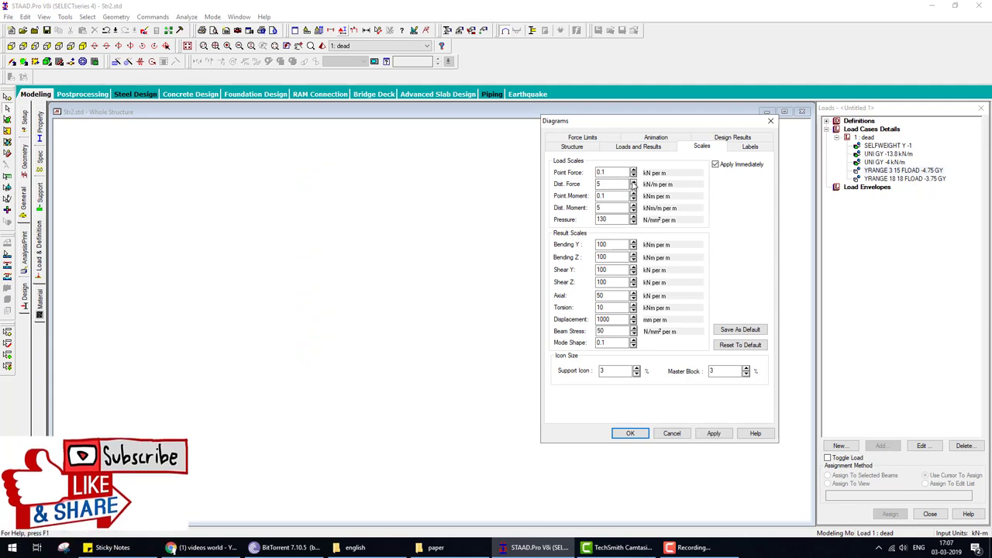
{"action": "left_click", "coordinate": [633, 181]}
{"action": "left_click", "coordinate": [632, 182]}
{"action": "left_click", "coordinate": [632, 182]}
{"action": "left_click", "coordinate": [633, 181]}
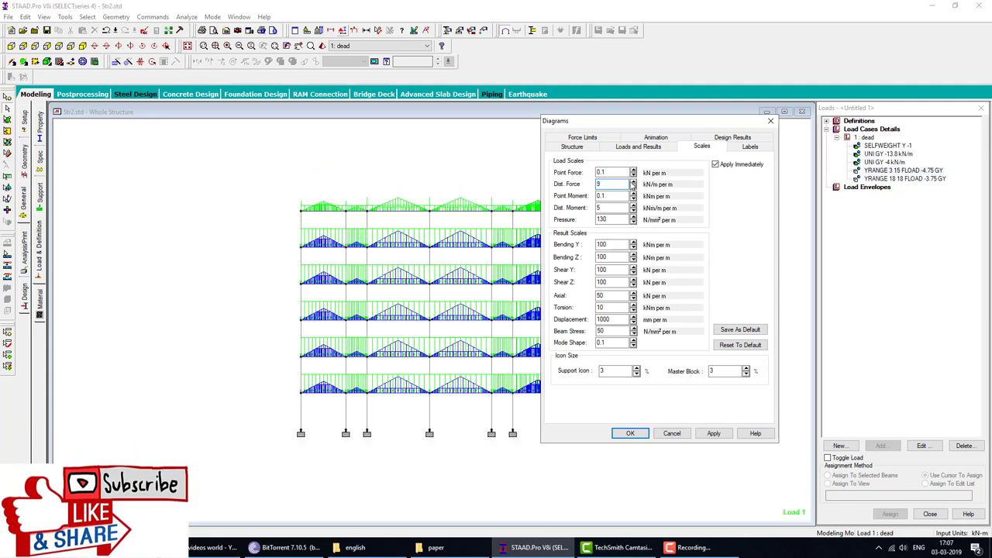
{"action": "left_click", "coordinate": [632, 434]}
{"action": "left_click", "coordinate": [82, 46]}
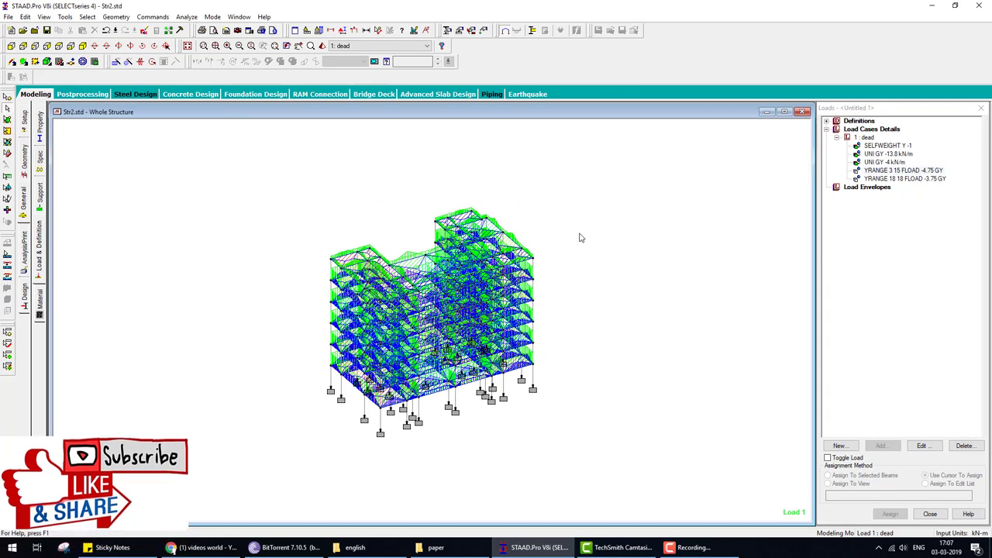
Step: Create load case 2, a primary Live load case titled 'live'
{"action": "left_click", "coordinate": [861, 129]}
{"action": "left_click", "coordinate": [881, 445]}
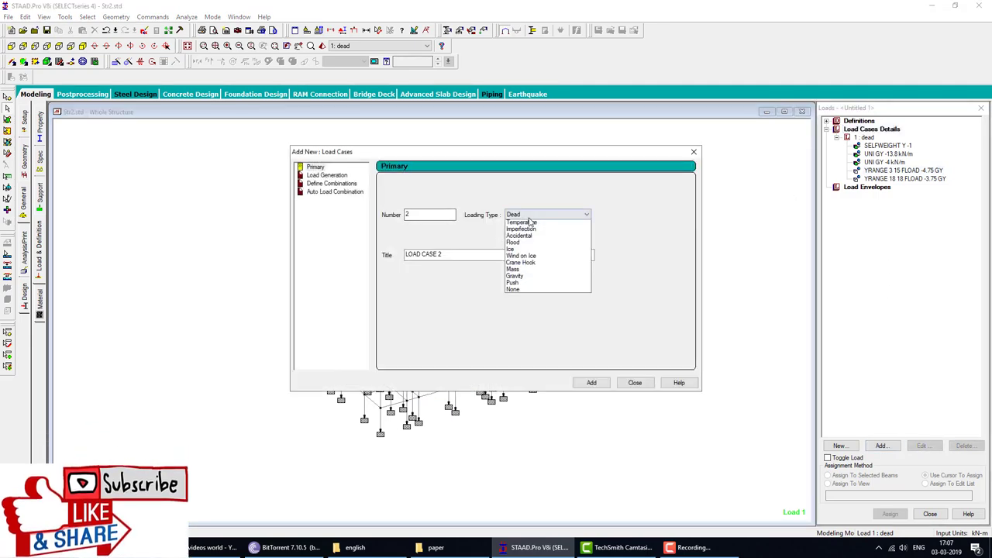
{"action": "left_click", "coordinate": [513, 222]}
{"action": "left_click_drag", "start_coordinate": [492, 256], "coordinate": [404, 256]}
{"action": "type", "text": "live"}
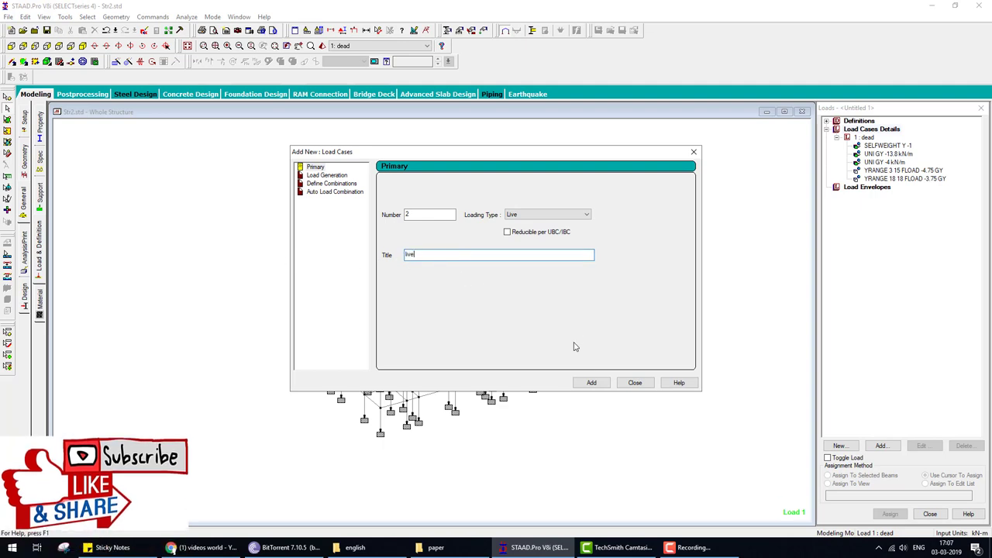
{"action": "left_click", "coordinate": [591, 383]}
{"action": "left_click", "coordinate": [635, 382]}
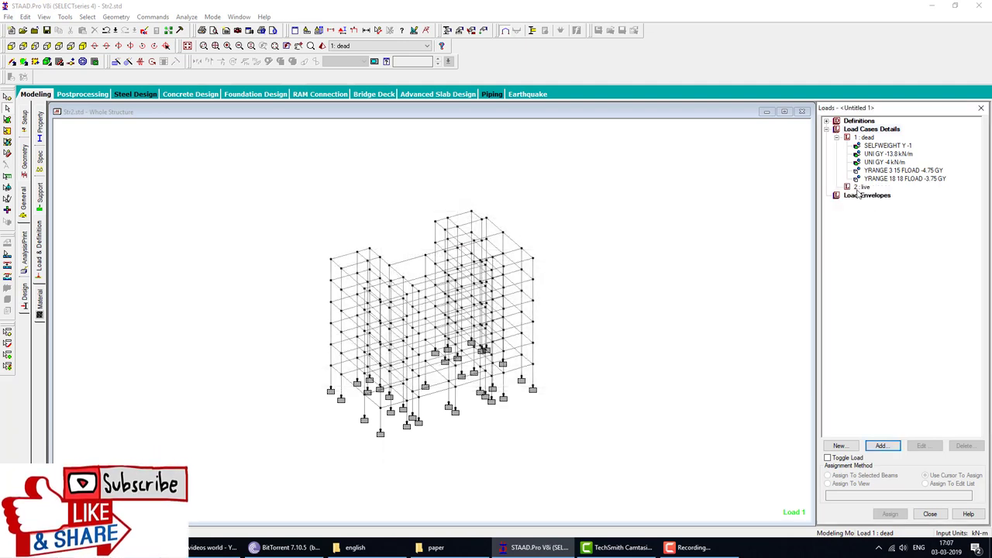
Step: Add a -3 kN/m² floor load spanning Y 0 to 18 m to the live case
{"action": "left_click", "coordinate": [858, 188]}
{"action": "left_click", "coordinate": [882, 446]}
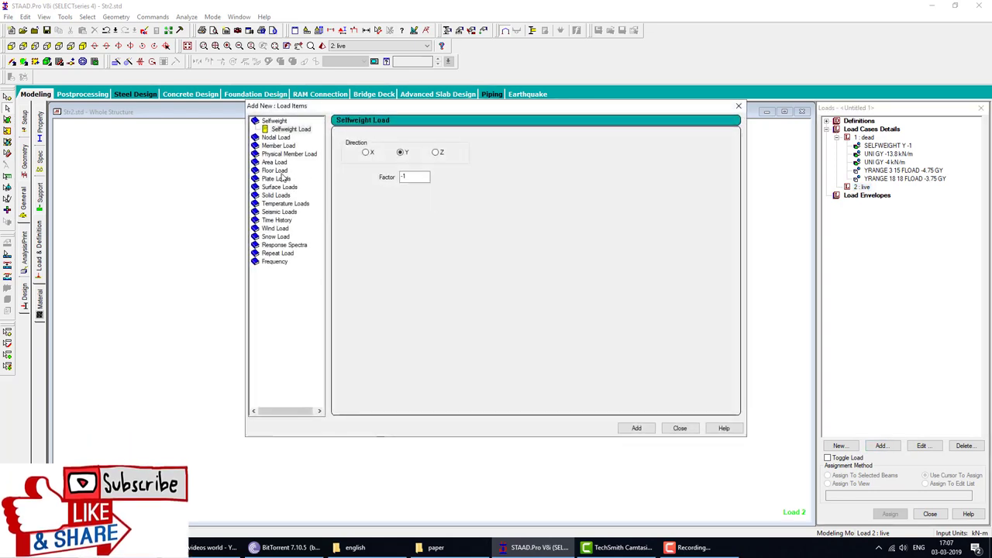
{"action": "left_click", "coordinate": [280, 171]}
{"action": "left_click", "coordinate": [387, 187]}
{"action": "key", "text": "BackSpace"}
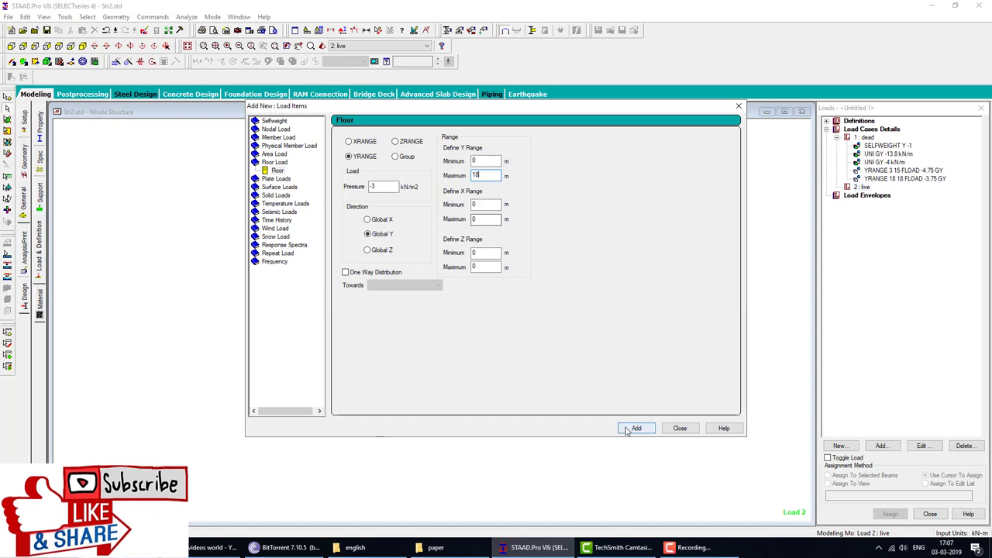
{"action": "left_click", "coordinate": [676, 430]}
{"action": "left_click", "coordinate": [884, 195]}
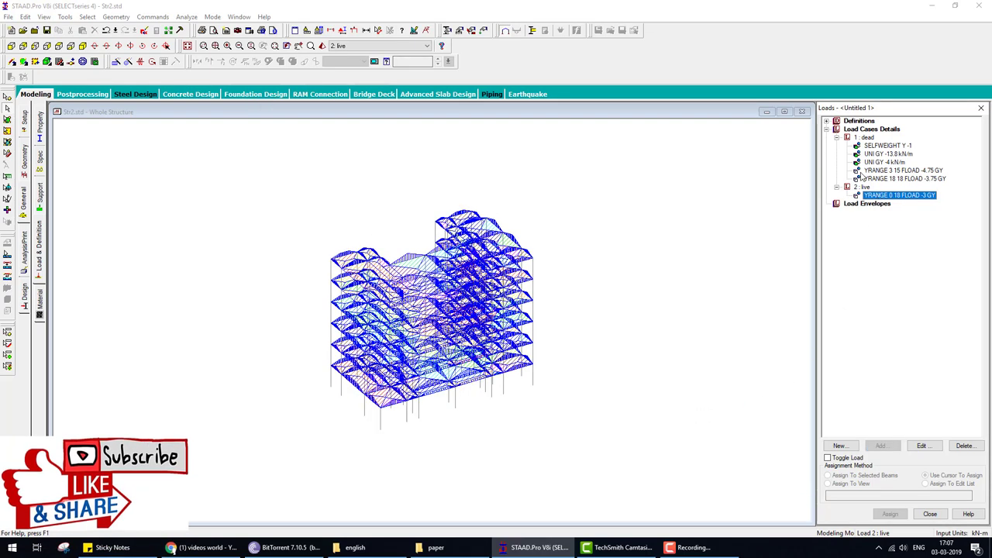
{"action": "left_click", "coordinate": [869, 129]}
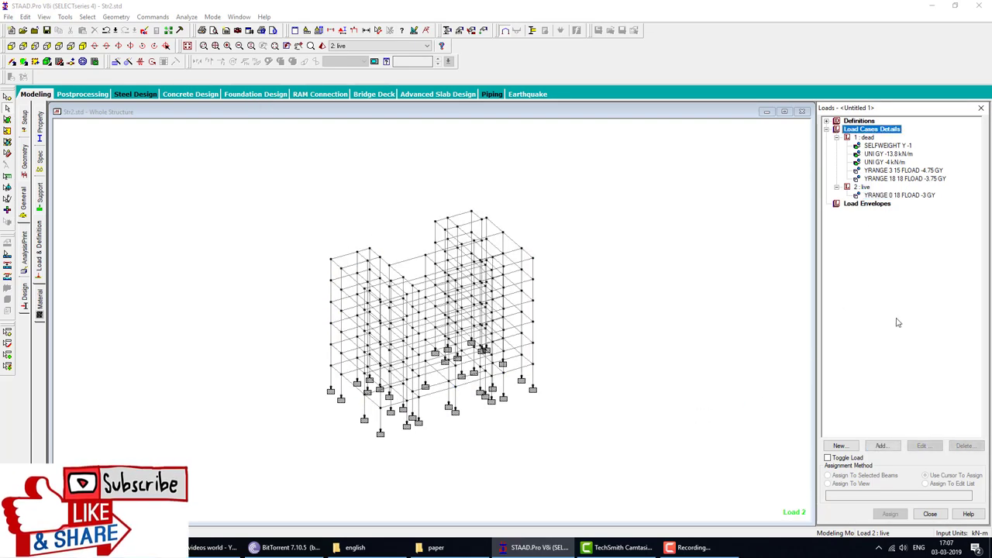
Step: Define combination 3, '1.5(dl+ll)', with dead and live cases each factored 1.5
{"action": "left_click", "coordinate": [890, 447]}
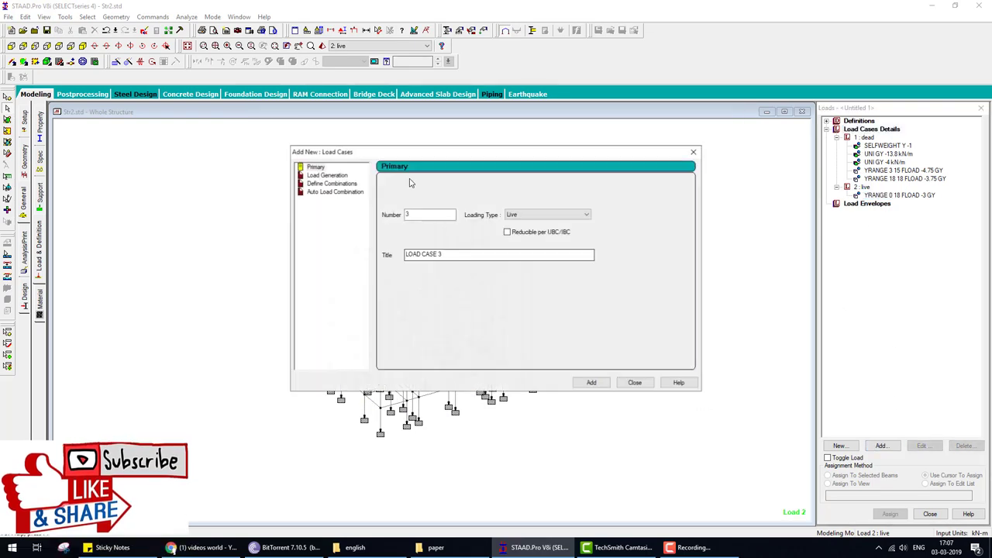
{"action": "left_click", "coordinate": [337, 184]}
{"action": "triple_click", "coordinate": [548, 184]}
{"action": "type", "text": "1.5"}
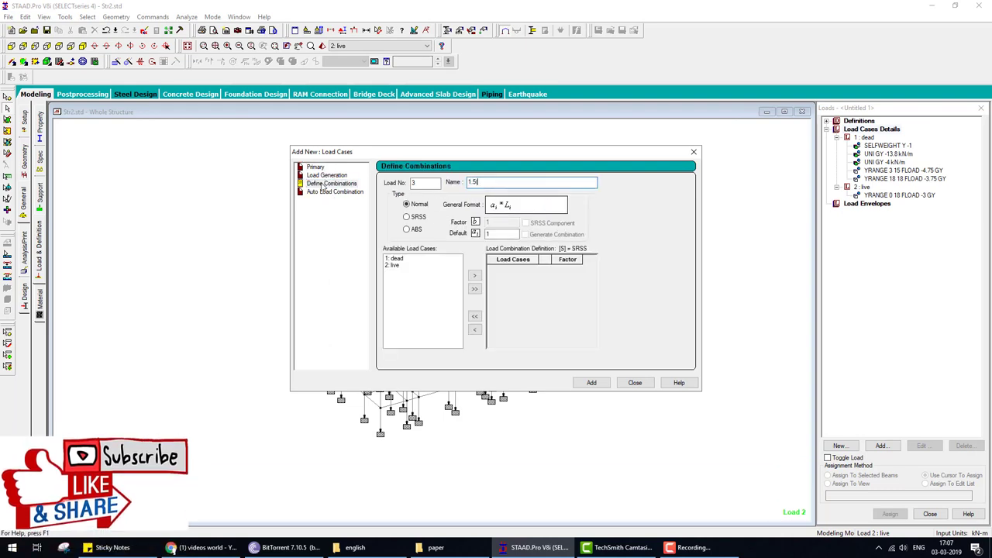
{"action": "type", "text": "(dl+ll"}
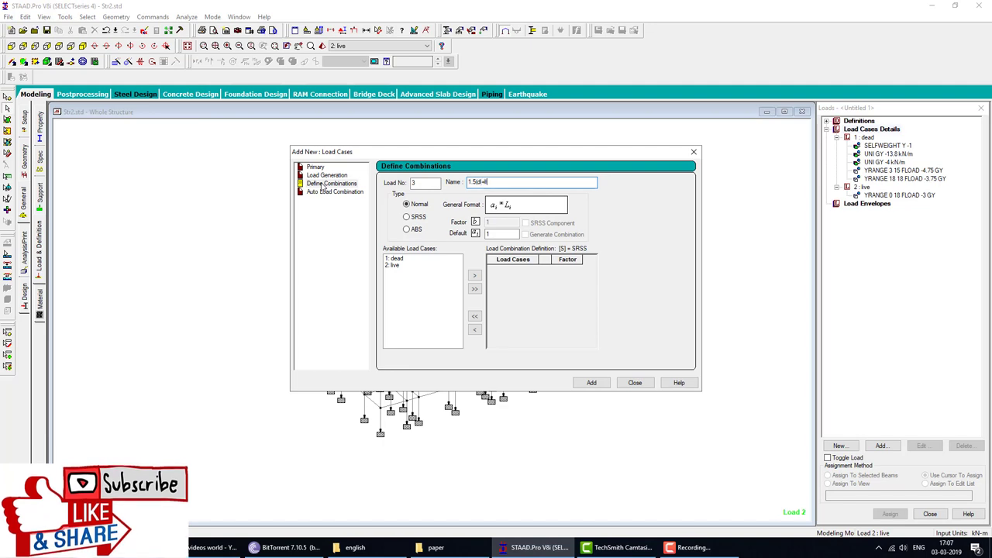
{"action": "type", "text": ")"}
{"action": "left_click", "coordinate": [572, 270]}
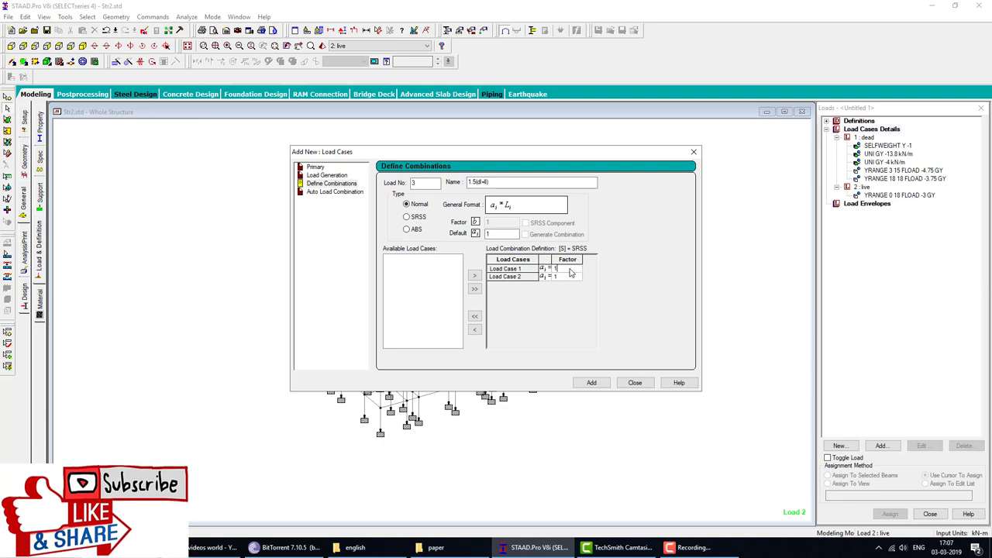
{"action": "left_click", "coordinate": [592, 382]}
{"action": "left_click", "coordinate": [635, 382]}
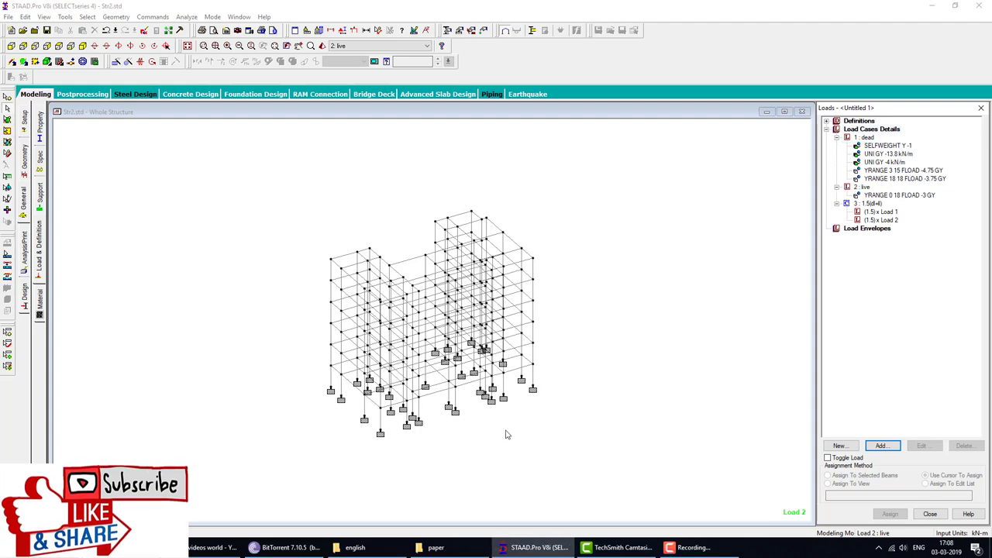
{"action": "left_click", "coordinate": [216, 549]}
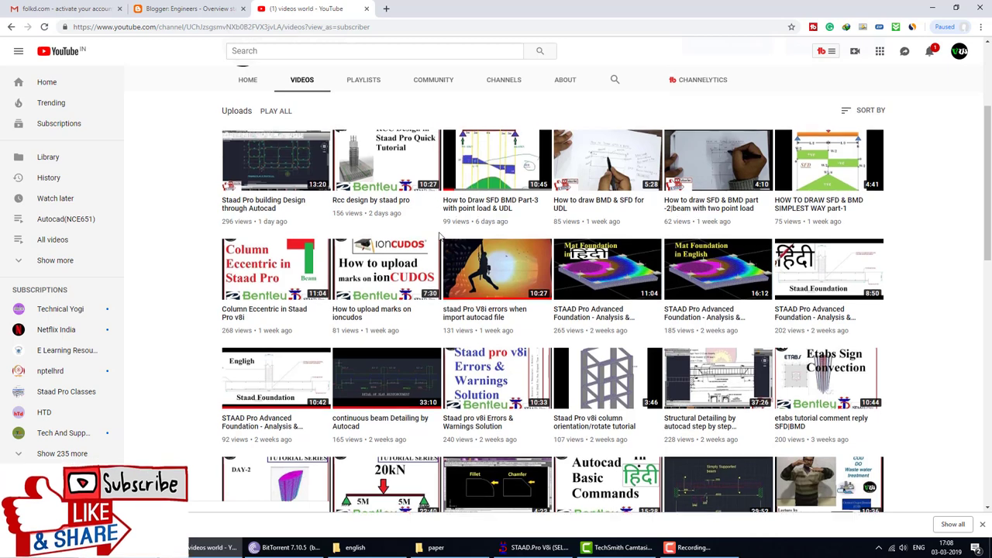
Step: Play all of the channel's 'staad pro hindi' playlist and scroll through its videos
{"action": "scroll", "coordinate": [457, 228], "scroll_direction": "up", "scroll_amount": 3}
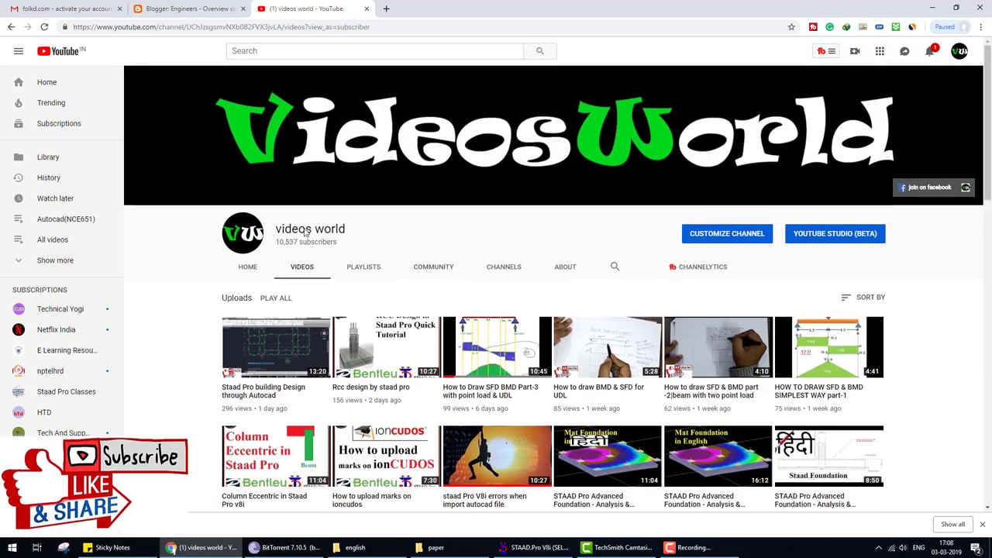
{"action": "left_click", "coordinate": [364, 267]}
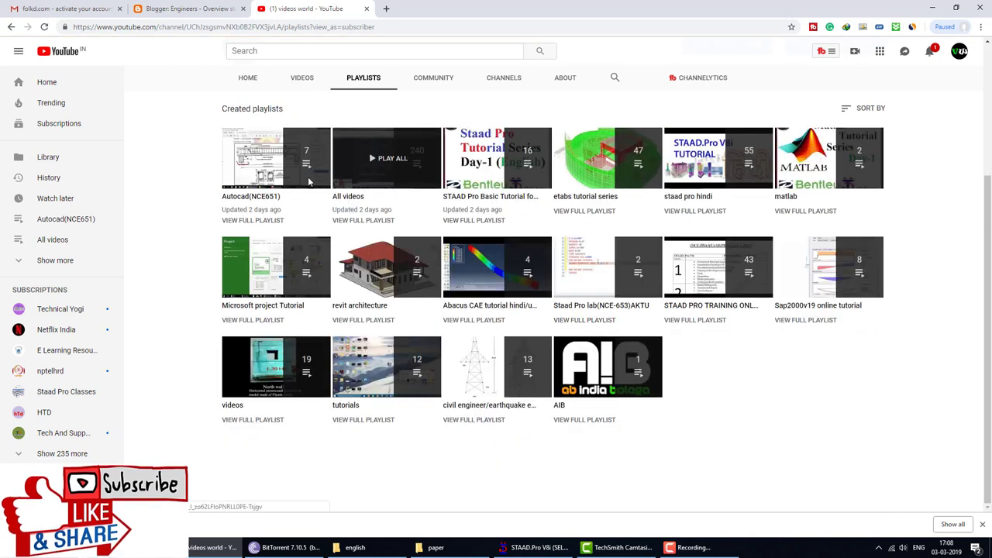
{"action": "mouse_move", "coordinate": [829, 267]}
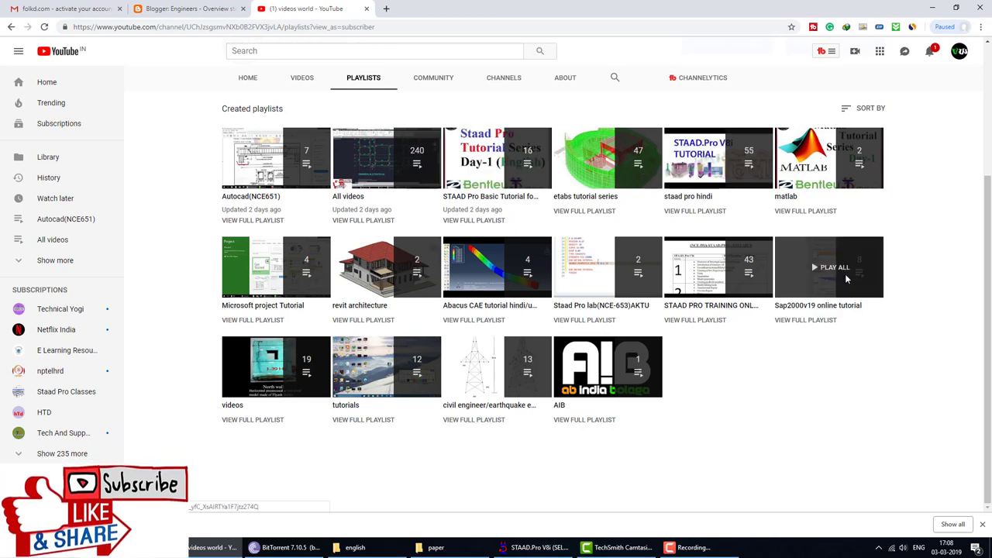
{"action": "left_click", "coordinate": [750, 166]}
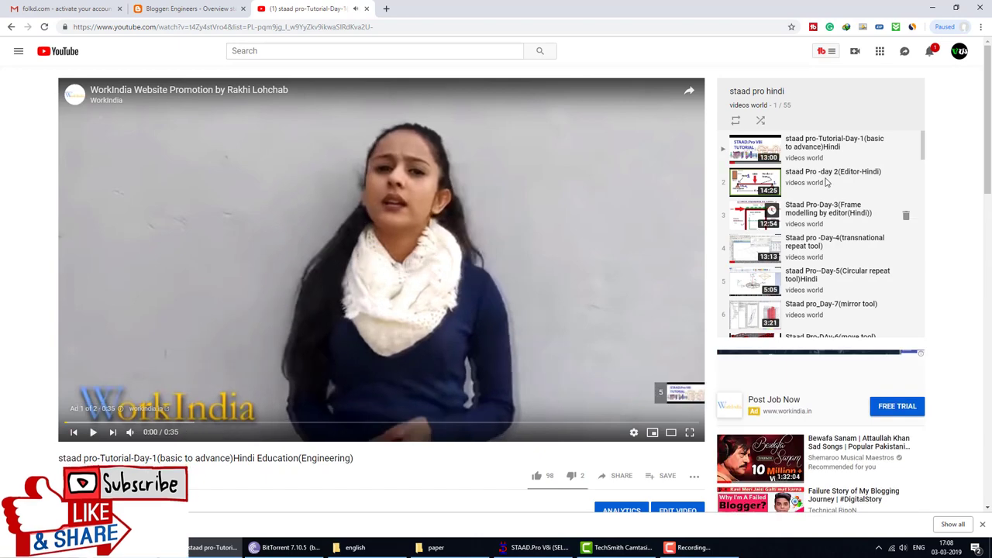
{"action": "scroll", "coordinate": [882, 161], "scroll_direction": "down", "scroll_amount": 2}
{"action": "scroll", "coordinate": [878, 186], "scroll_direction": "down", "scroll_amount": 3}
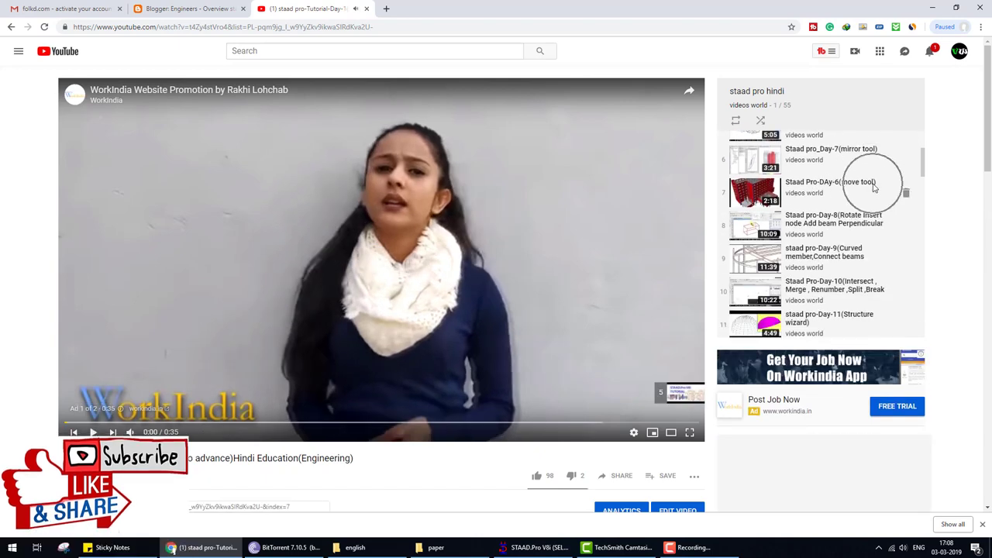
{"action": "scroll", "coordinate": [878, 199], "scroll_direction": "down", "scroll_amount": 2}
{"action": "scroll", "coordinate": [877, 200], "scroll_direction": "down", "scroll_amount": 2}
{"action": "scroll", "coordinate": [878, 200], "scroll_direction": "down", "scroll_amount": 2}
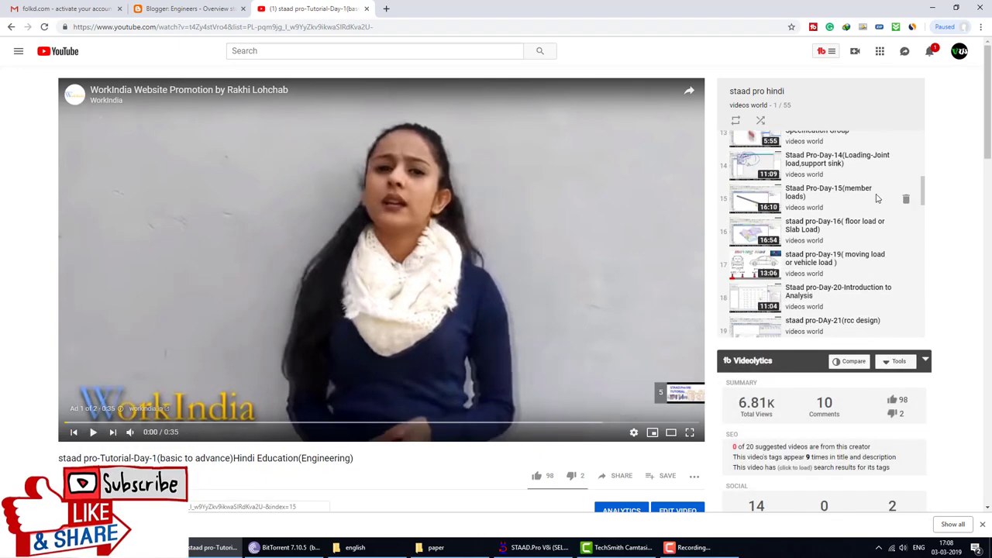
{"action": "scroll", "coordinate": [877, 199], "scroll_direction": "down", "scroll_amount": 1}
{"action": "scroll", "coordinate": [877, 200], "scroll_direction": "down", "scroll_amount": 3}
{"action": "scroll", "coordinate": [877, 199], "scroll_direction": "down", "scroll_amount": 2}
{"action": "scroll", "coordinate": [877, 199], "scroll_direction": "down", "scroll_amount": 2}
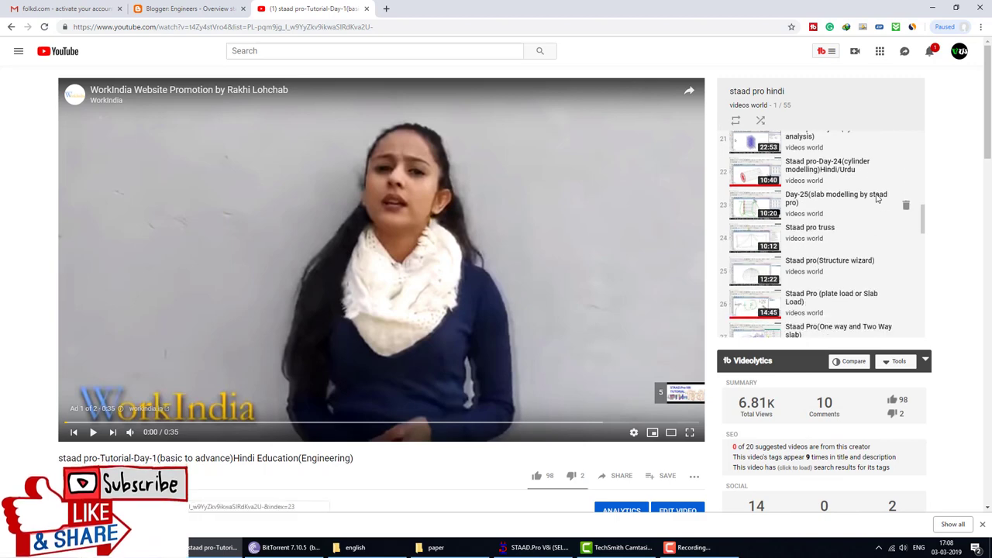
{"action": "scroll", "coordinate": [878, 199], "scroll_direction": "down", "scroll_amount": 1}
{"action": "scroll", "coordinate": [878, 199], "scroll_direction": "down", "scroll_amount": 2}
{"action": "scroll", "coordinate": [878, 199], "scroll_direction": "down", "scroll_amount": 2}
{"action": "scroll", "coordinate": [878, 199], "scroll_direction": "down", "scroll_amount": 2}
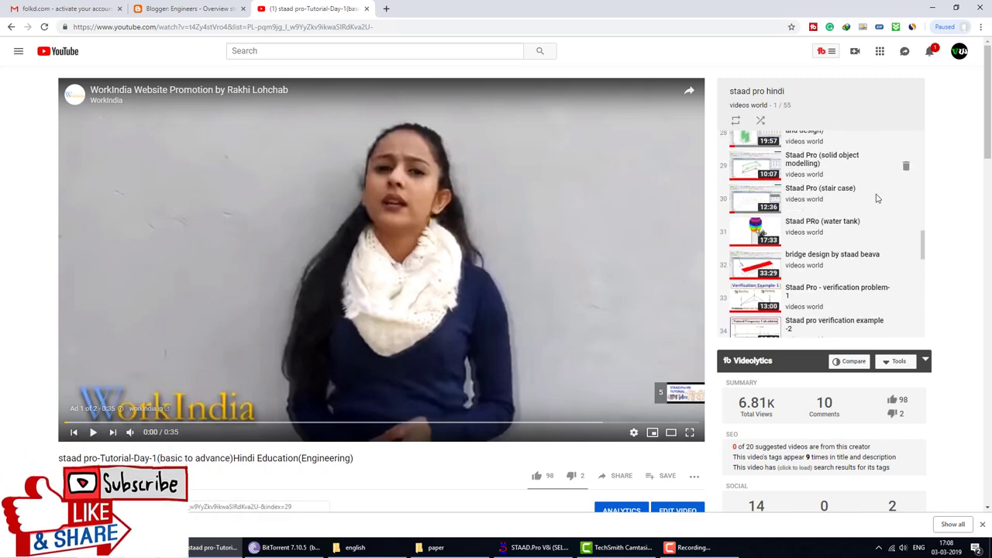
{"action": "scroll", "coordinate": [878, 200], "scroll_direction": "down", "scroll_amount": 2}
{"action": "scroll", "coordinate": [878, 199], "scroll_direction": "down", "scroll_amount": 2}
{"action": "scroll", "coordinate": [878, 199], "scroll_direction": "down", "scroll_amount": 2}
{"action": "scroll", "coordinate": [878, 199], "scroll_direction": "down", "scroll_amount": 2}
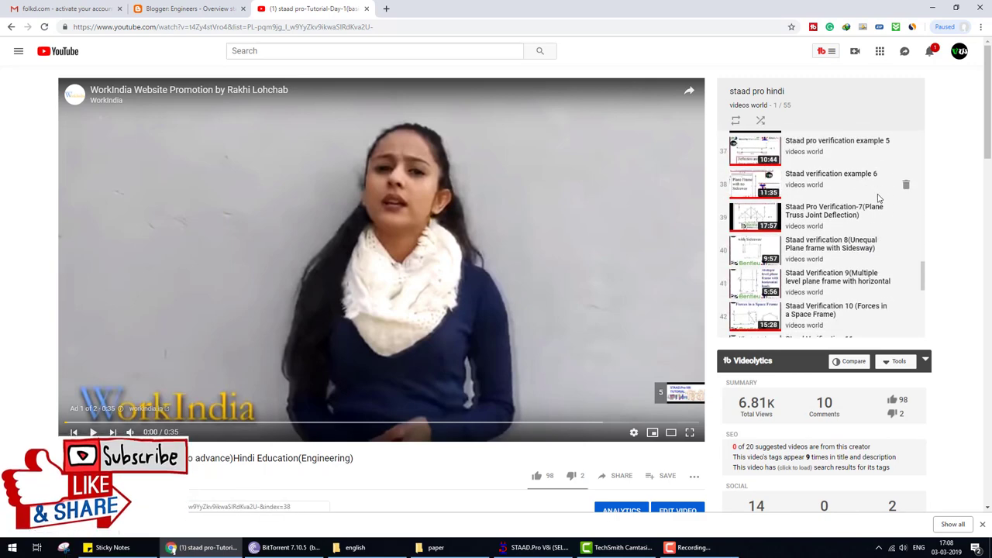
{"action": "scroll", "coordinate": [878, 199], "scroll_direction": "down", "scroll_amount": 2}
{"action": "scroll", "coordinate": [878, 199], "scroll_direction": "down", "scroll_amount": 2}
{"action": "scroll", "coordinate": [879, 200], "scroll_direction": "down", "scroll_amount": 1}
{"action": "scroll", "coordinate": [878, 199], "scroll_direction": "down", "scroll_amount": 2}
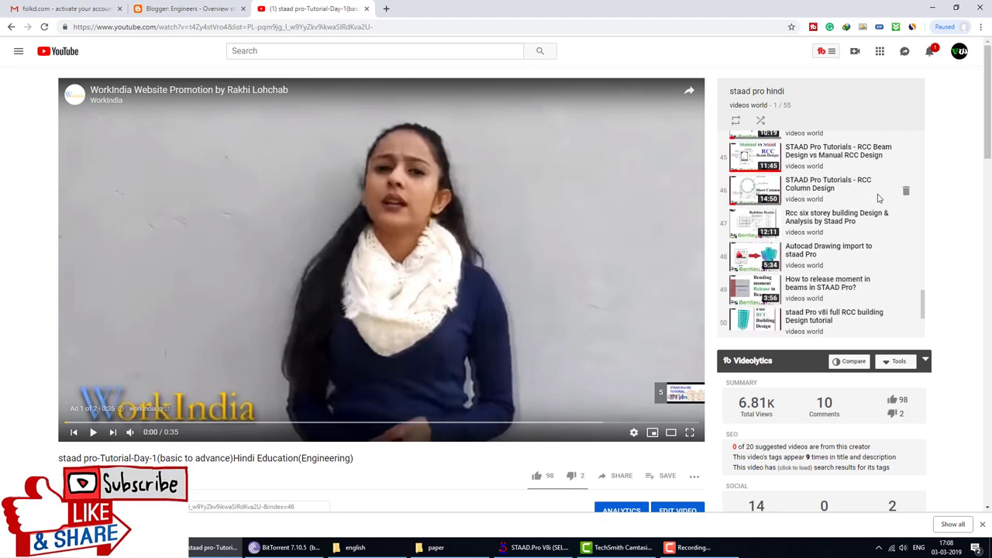
{"action": "scroll", "coordinate": [878, 199], "scroll_direction": "down", "scroll_amount": 1}
{"action": "scroll", "coordinate": [878, 199], "scroll_direction": "down", "scroll_amount": 2}
{"action": "scroll", "coordinate": [878, 199], "scroll_direction": "down", "scroll_amount": 1}
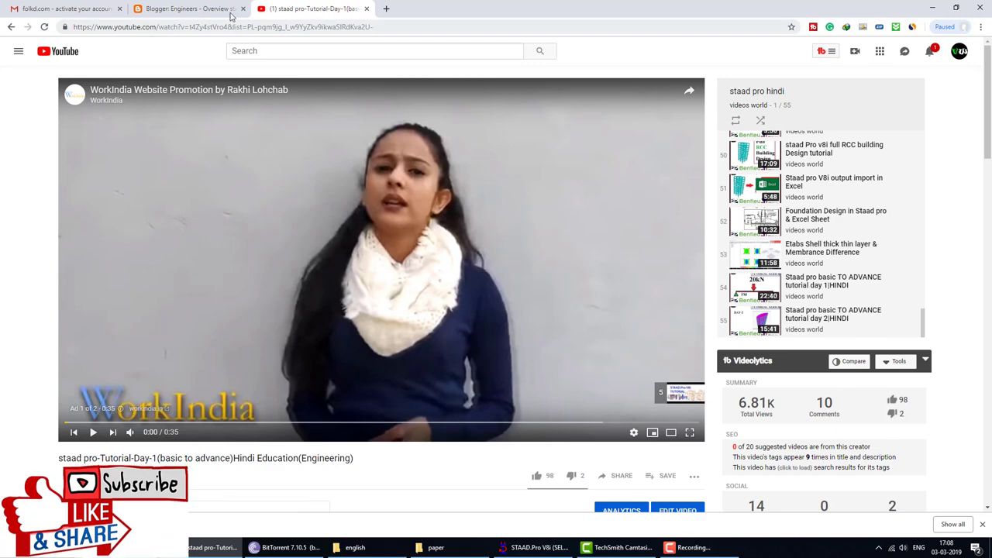
Step: Close the YouTube tab and return to the STAAD.Pro model
{"action": "middle_click", "coordinate": [316, 7]}
{"action": "left_click", "coordinate": [694, 548]}
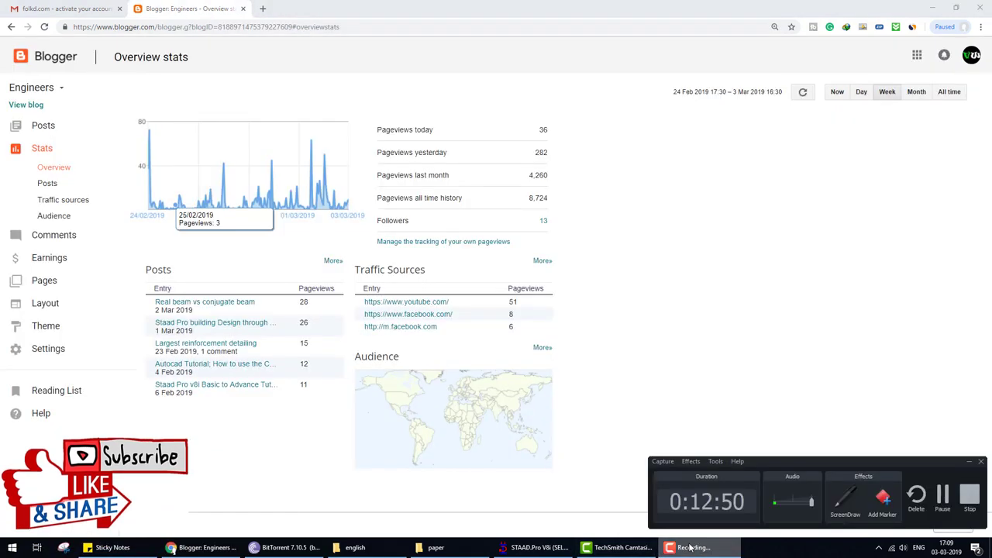
{"action": "left_click", "coordinate": [521, 550]}
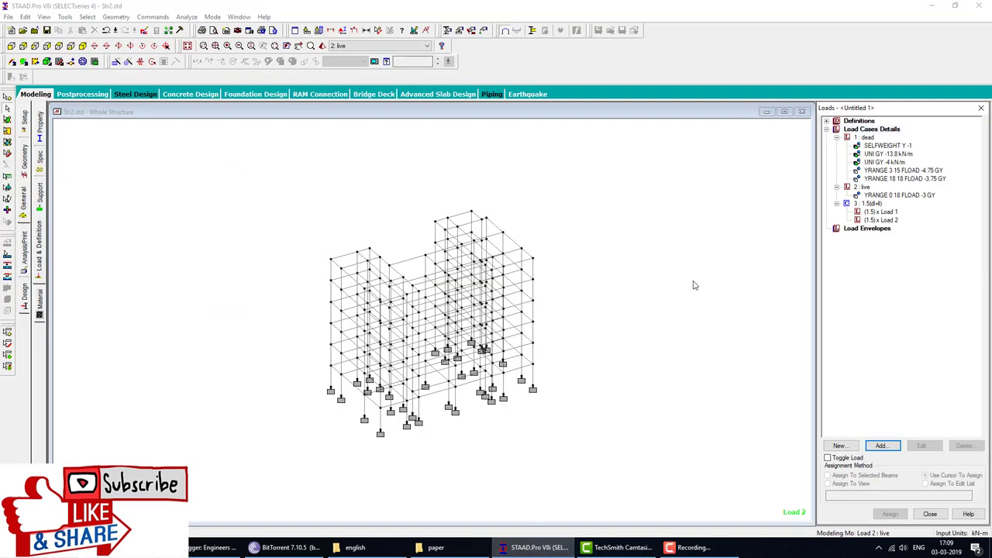
Step: Add PERFORM ANALYSIS PRINT ALL, save Str2, and run the analysis to completion
{"action": "left_click", "coordinate": [24, 248]}
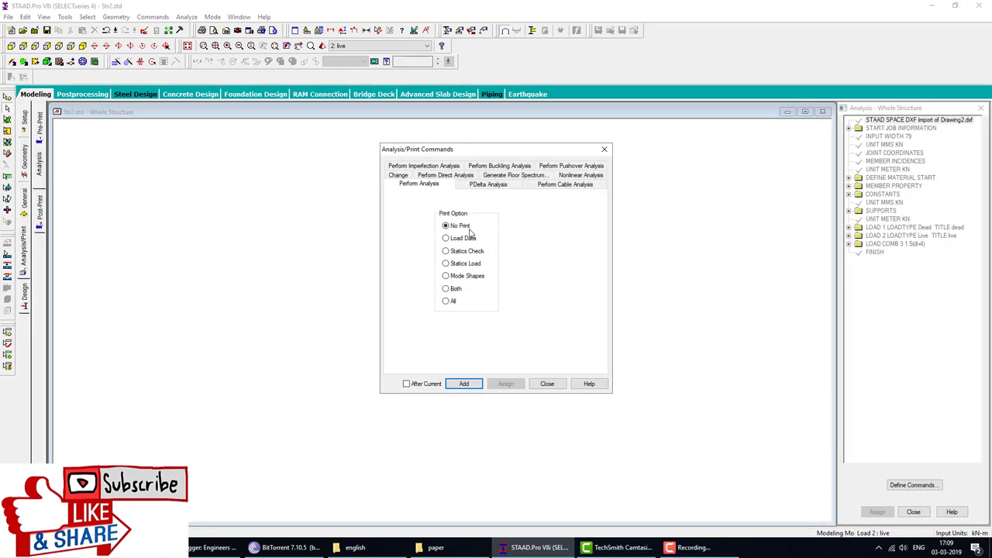
{"action": "left_click", "coordinate": [462, 383]}
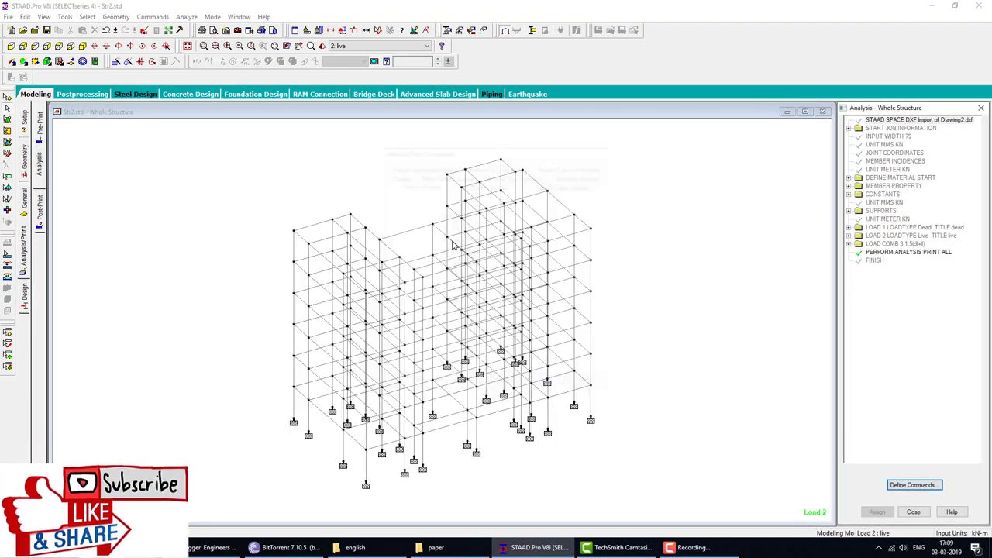
{"action": "left_click", "coordinate": [188, 17]}
{"action": "left_click", "coordinate": [205, 29]}
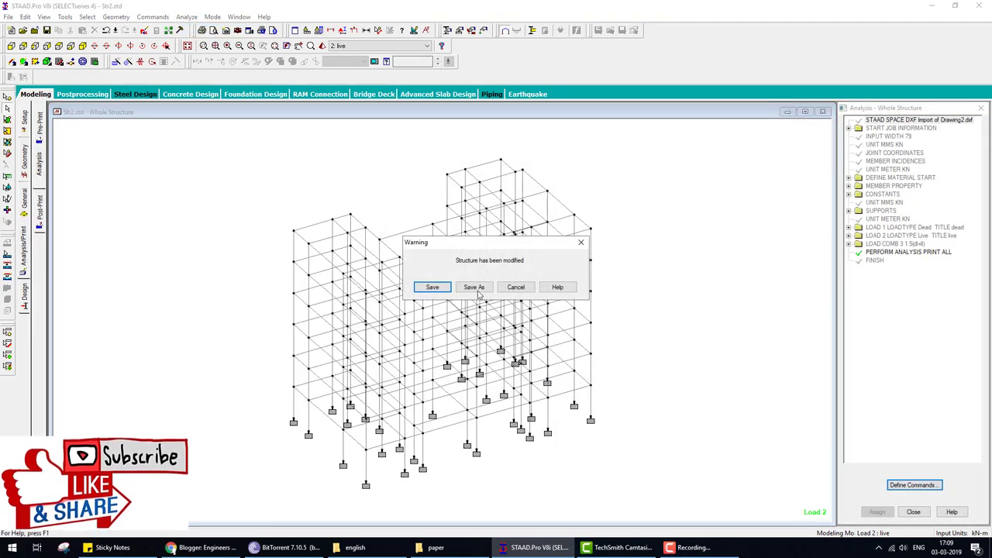
{"action": "left_click", "coordinate": [433, 289]}
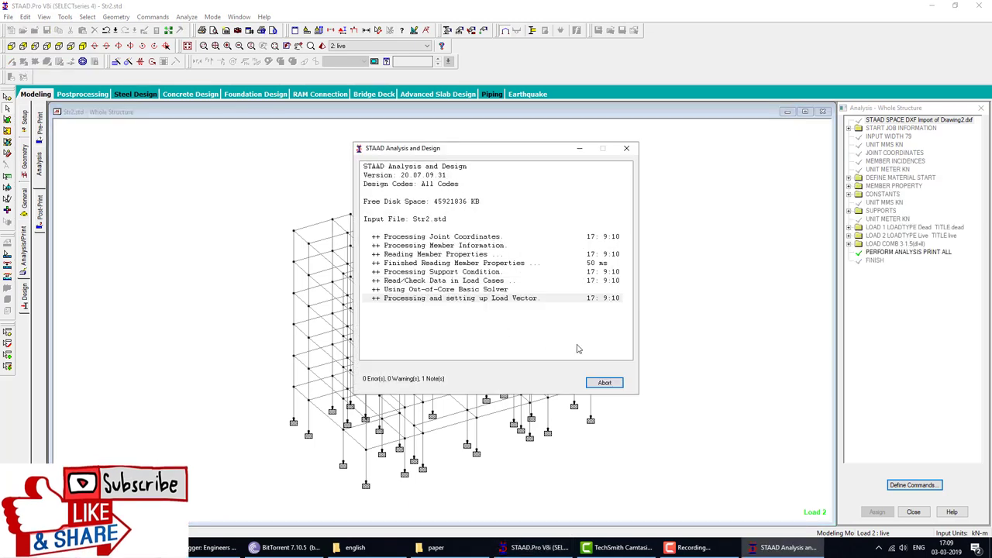
{"action": "left_click", "coordinate": [605, 382]}
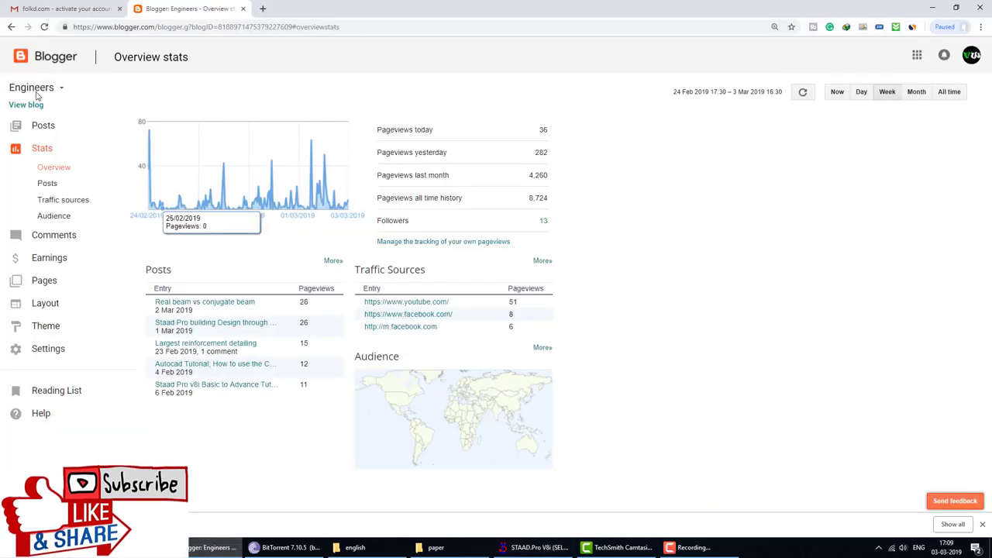
Step: Open engineers4civil.com from Blogger and scroll through its latest and popular posts
{"action": "left_click", "coordinate": [262, 14]}
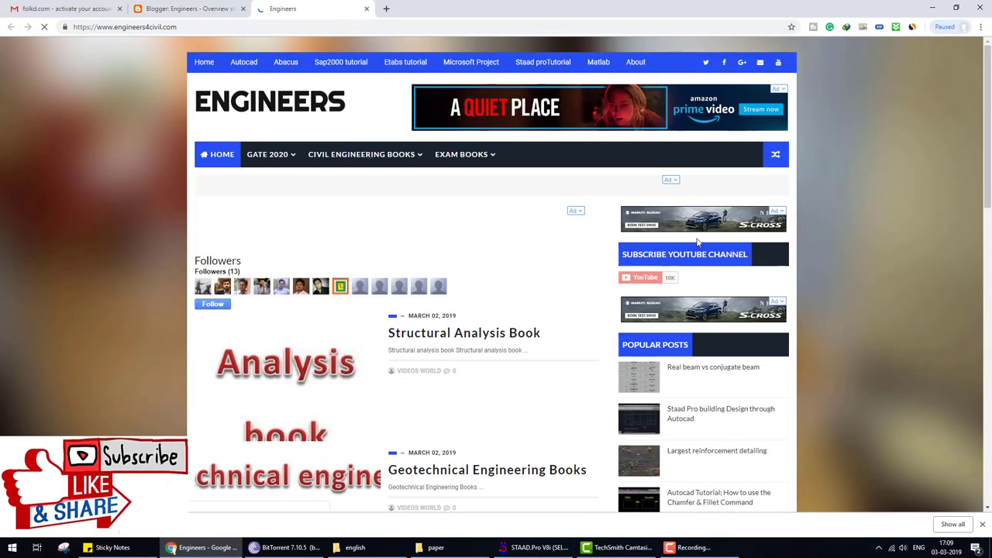
{"action": "scroll", "coordinate": [527, 260], "scroll_direction": "down", "scroll_amount": 2}
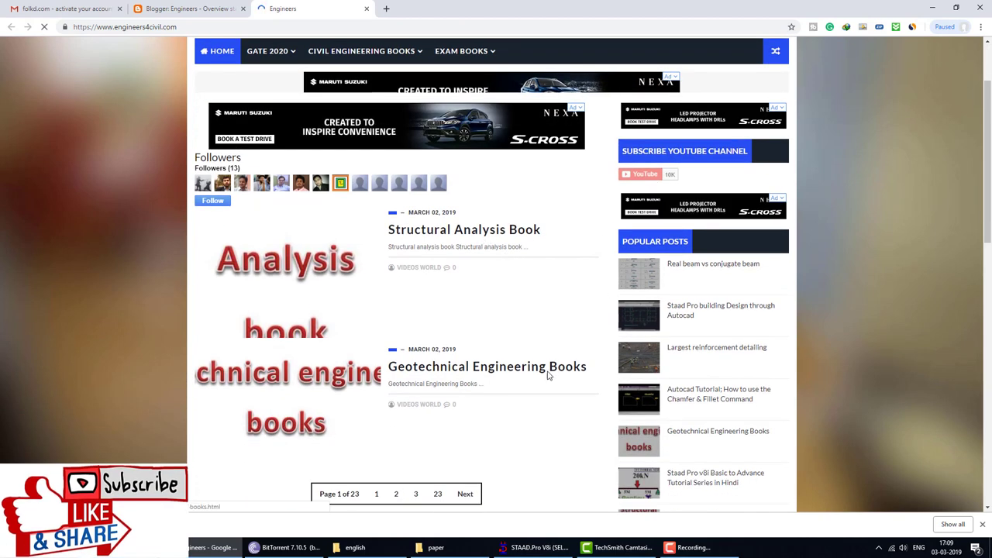
{"action": "scroll", "coordinate": [281, 183], "scroll_direction": "up", "scroll_amount": 2}
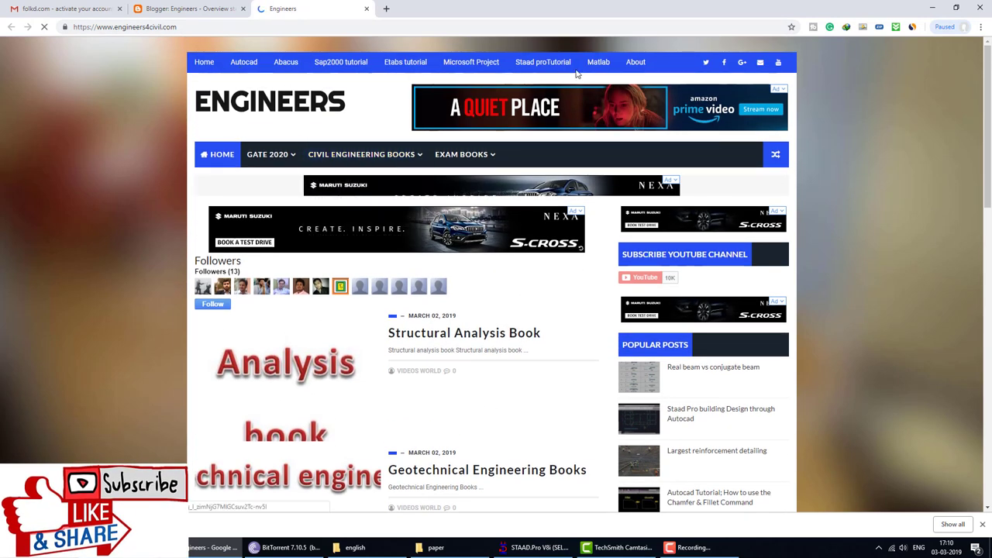
{"action": "scroll", "coordinate": [573, 276], "scroll_direction": "down", "scroll_amount": 3}
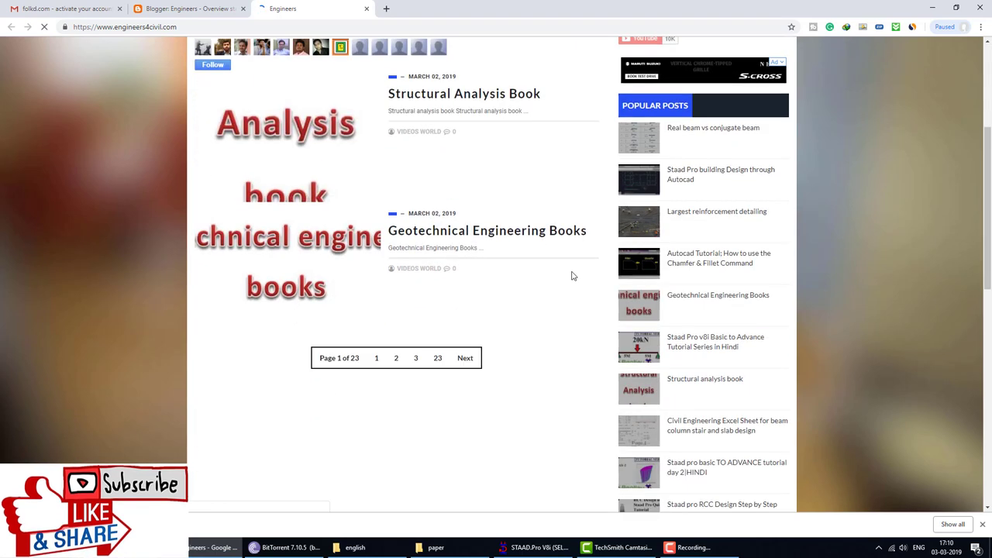
{"action": "scroll", "coordinate": [443, 281], "scroll_direction": "down", "scroll_amount": 4}
{"action": "scroll", "coordinate": [492, 313], "scroll_direction": "up", "scroll_amount": 3}
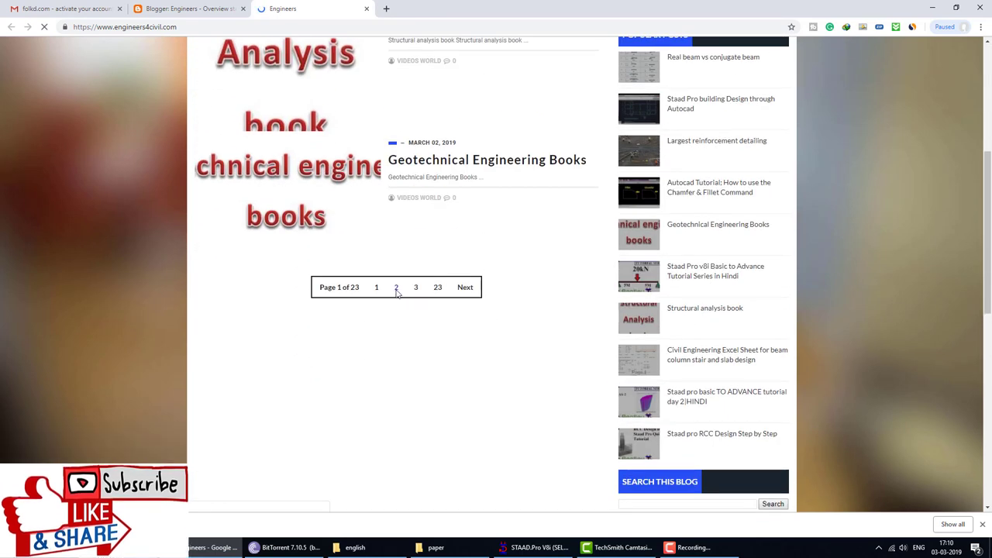
{"action": "scroll", "coordinate": [554, 330], "scroll_direction": "up", "scroll_amount": 3}
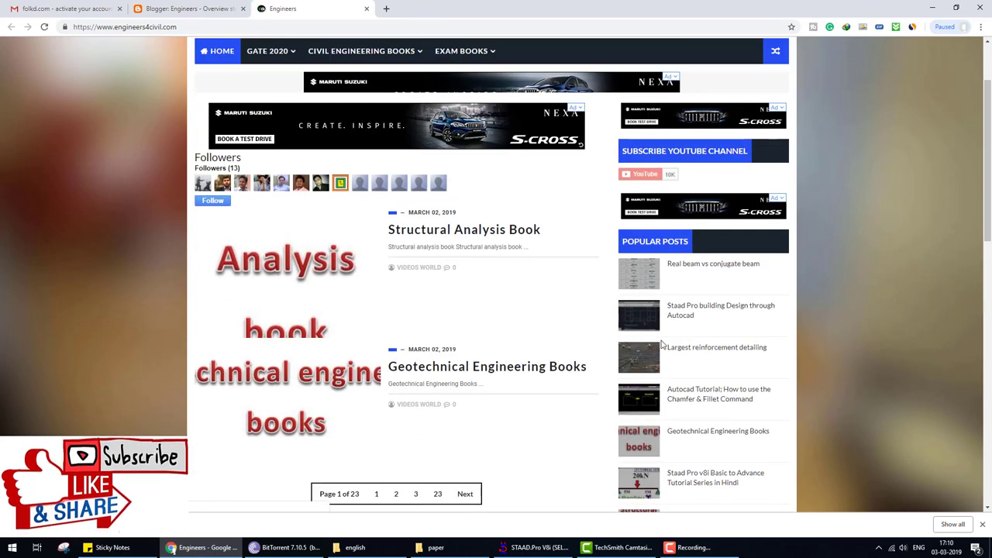